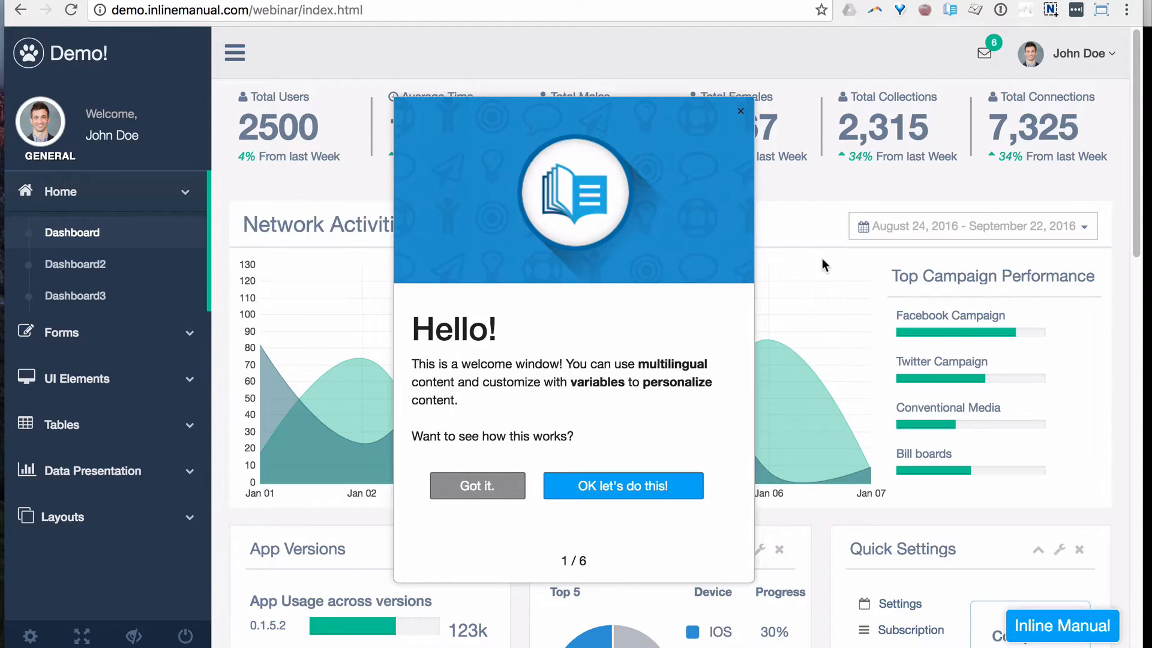
Dismiss the welcome window and relaunch the Welcome message! tour from the Inline Manual help widget.
{"action": "left_click", "coordinate": [501, 489]}
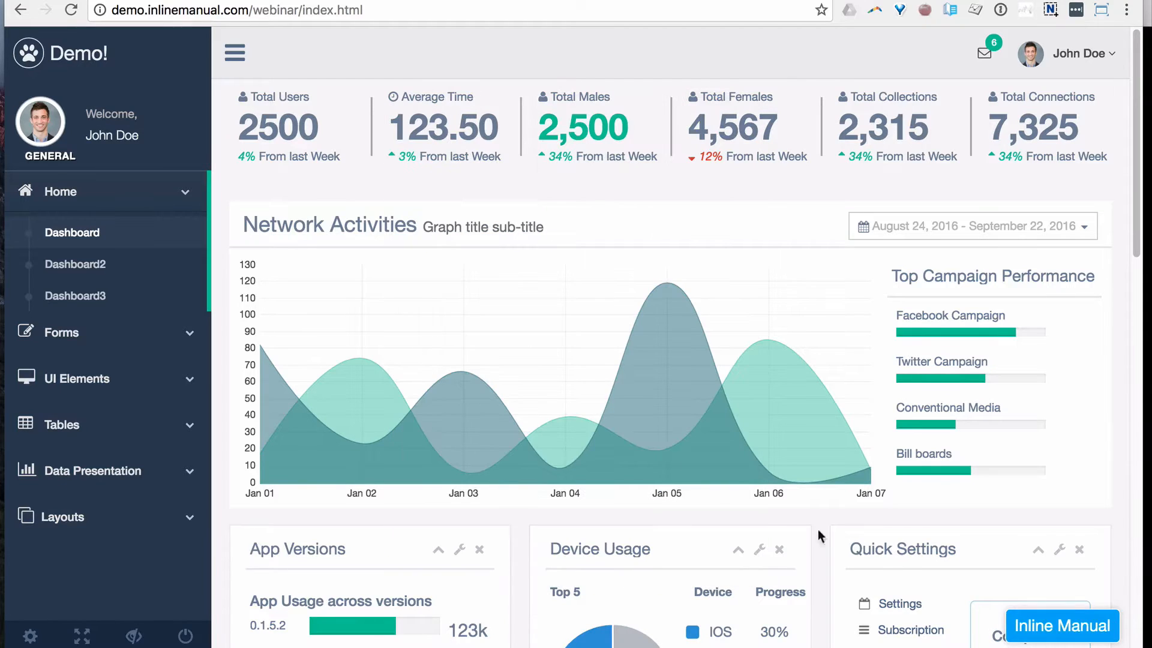
{"action": "left_click", "coordinate": [1059, 636]}
{"action": "left_click", "coordinate": [853, 150]}
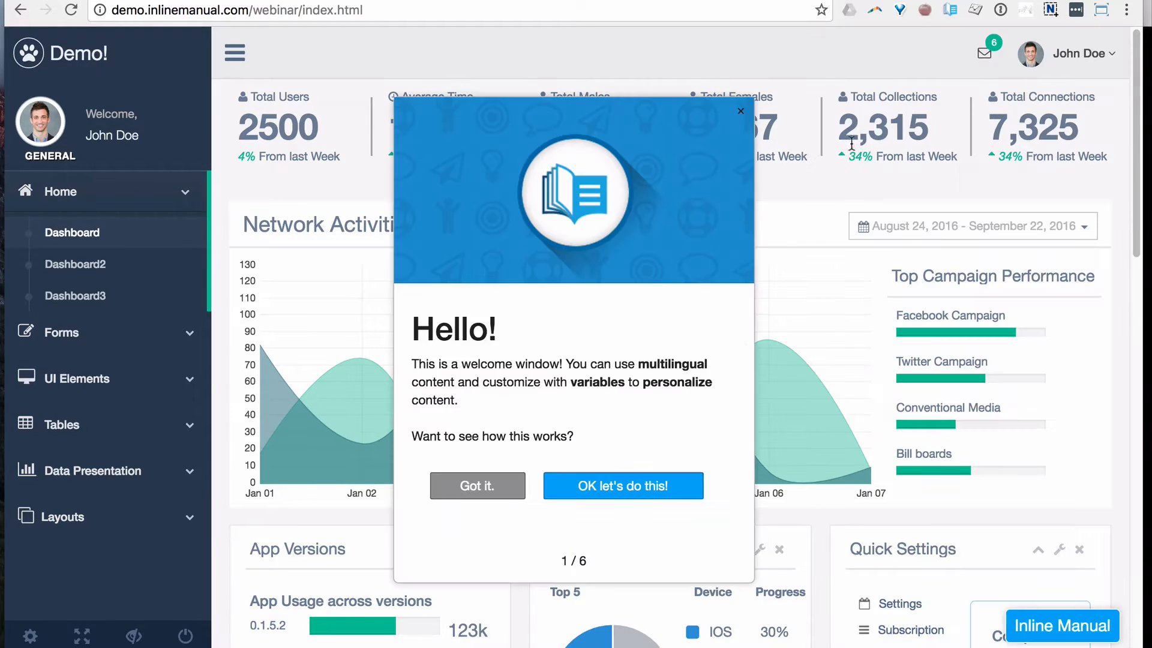
Play the welcome tour from its first step through the Tables page to the end and close it.
{"action": "left_click", "coordinate": [647, 491]}
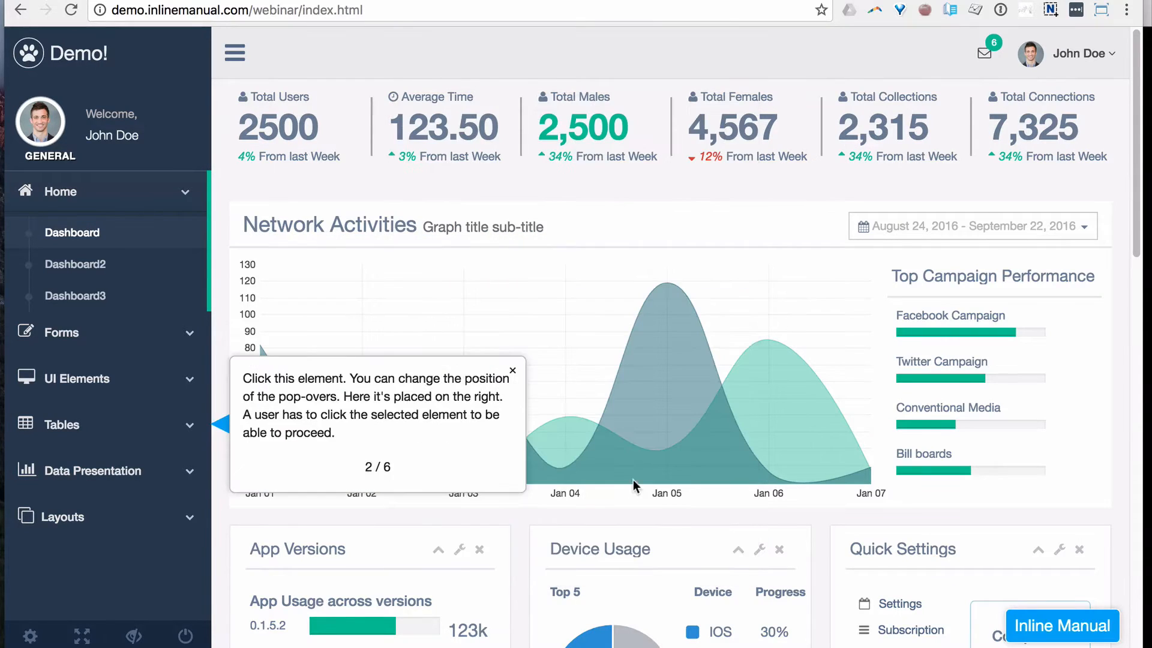
{"action": "left_click", "coordinate": [71, 425]}
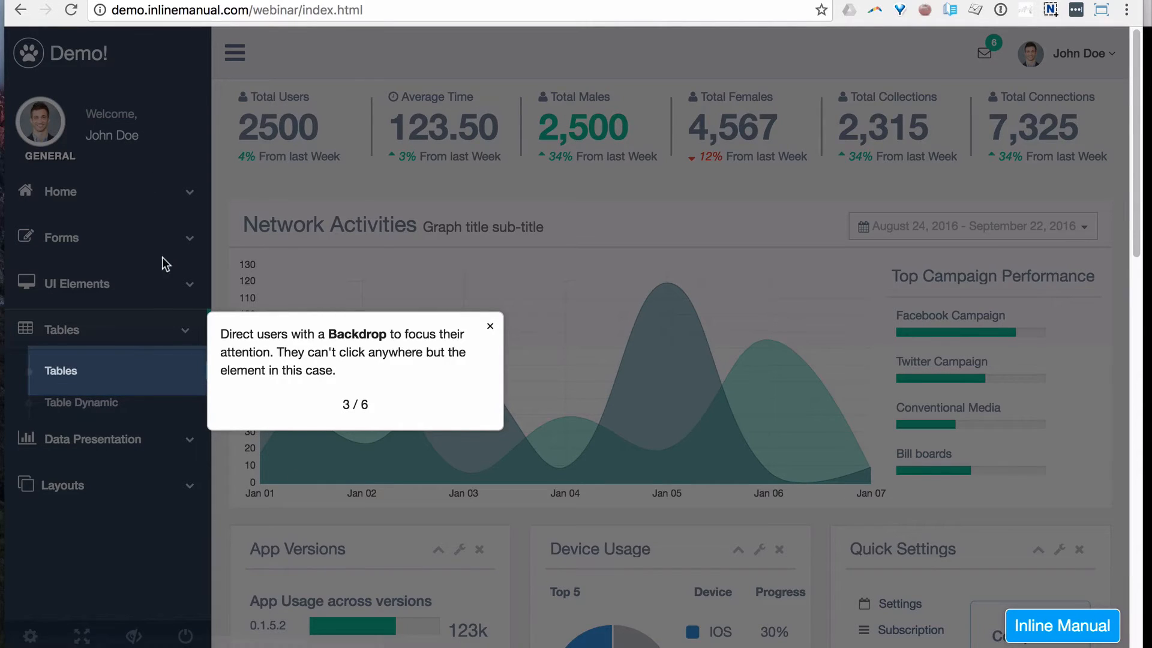
{"action": "left_click", "coordinate": [75, 380]}
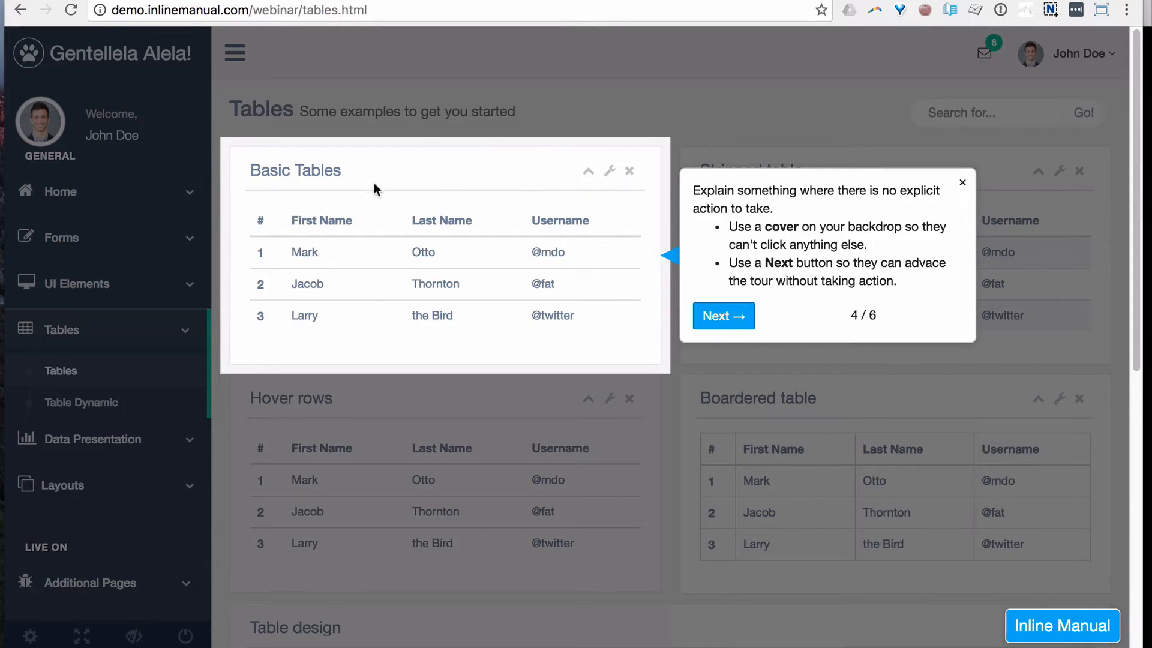
{"action": "left_click", "coordinate": [730, 318]}
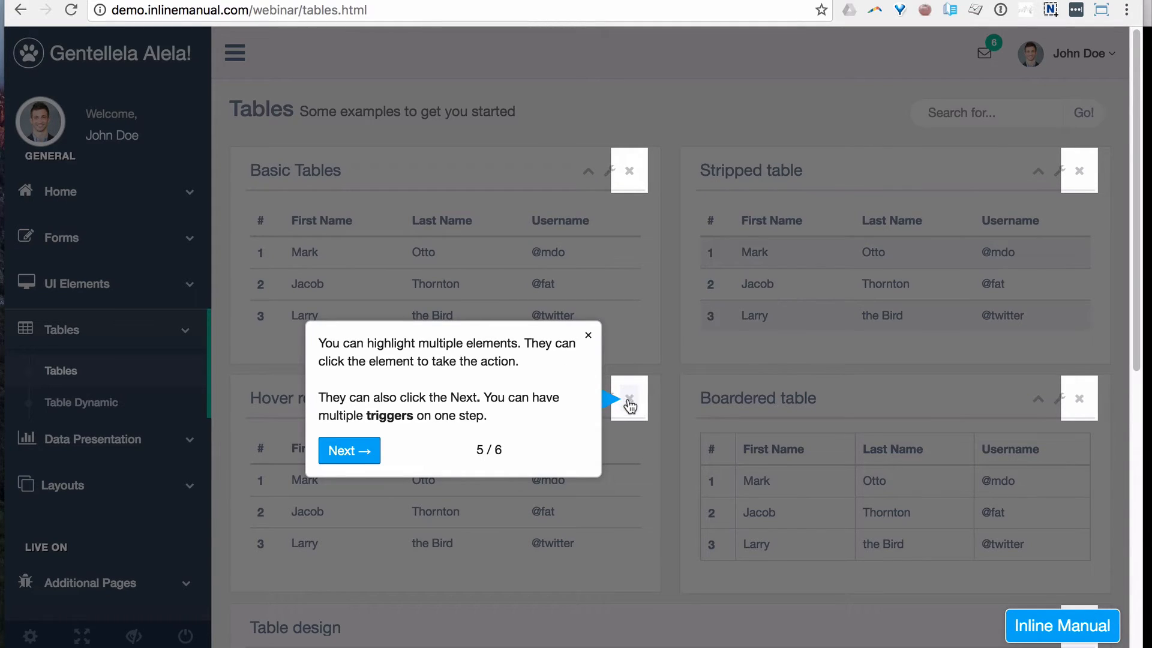
{"action": "left_click", "coordinate": [343, 452]}
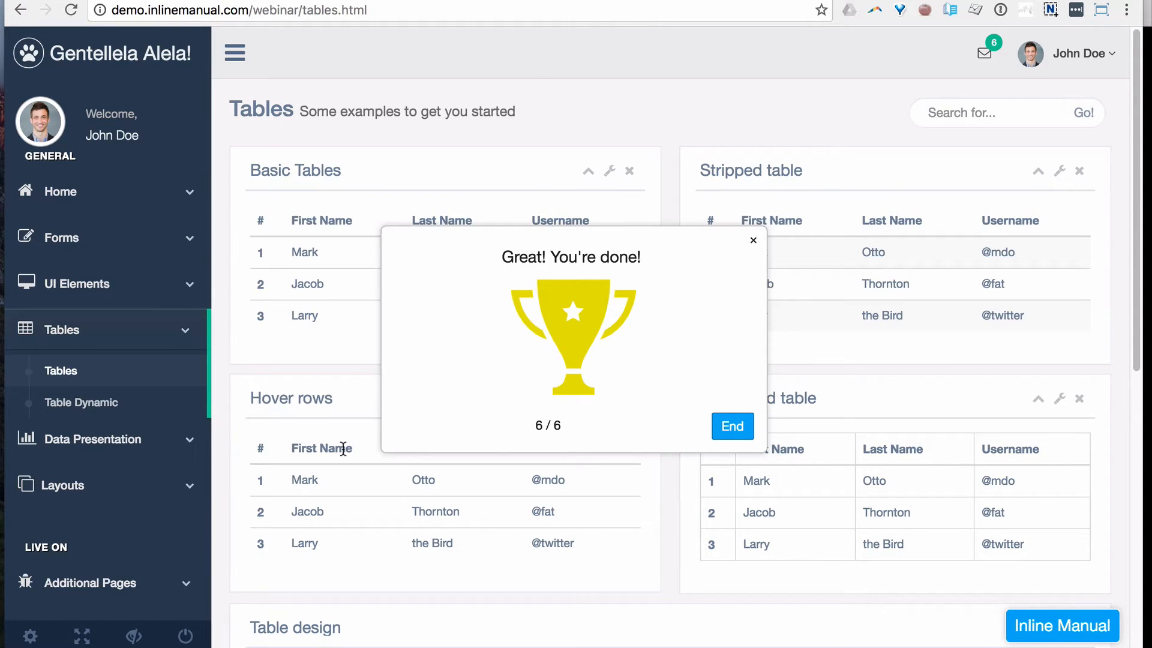
{"action": "left_click", "coordinate": [742, 431]}
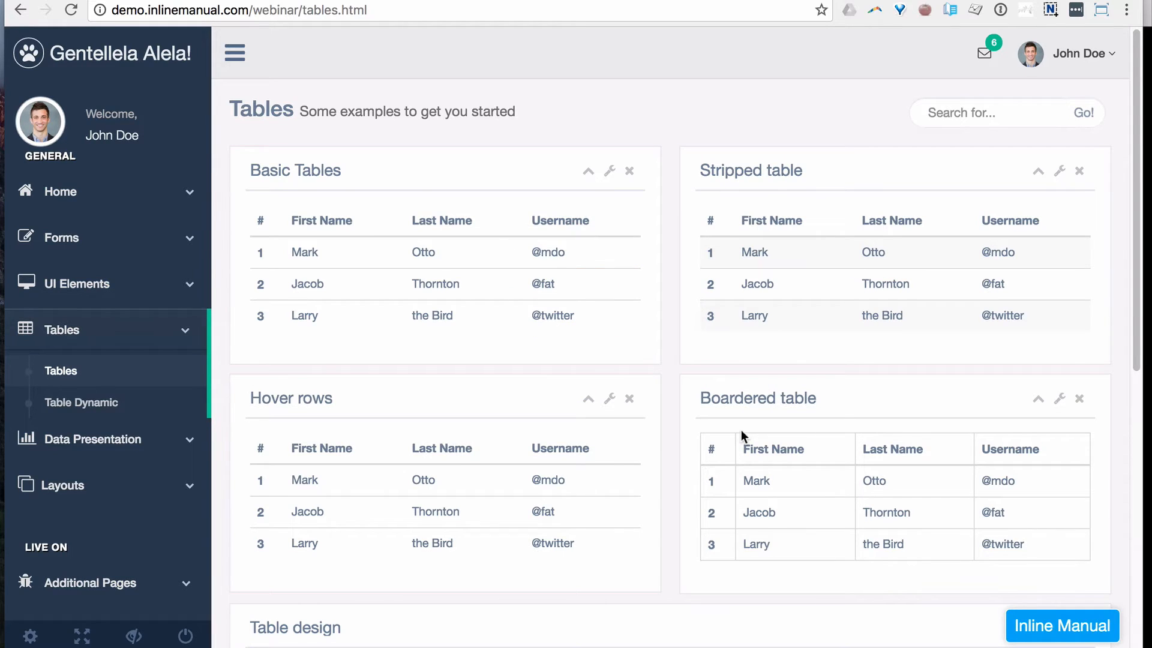
Open the Release notes - 22 Sept 2016 article in the help widget and highlight its tour link text.
{"action": "left_click", "coordinate": [1045, 638]}
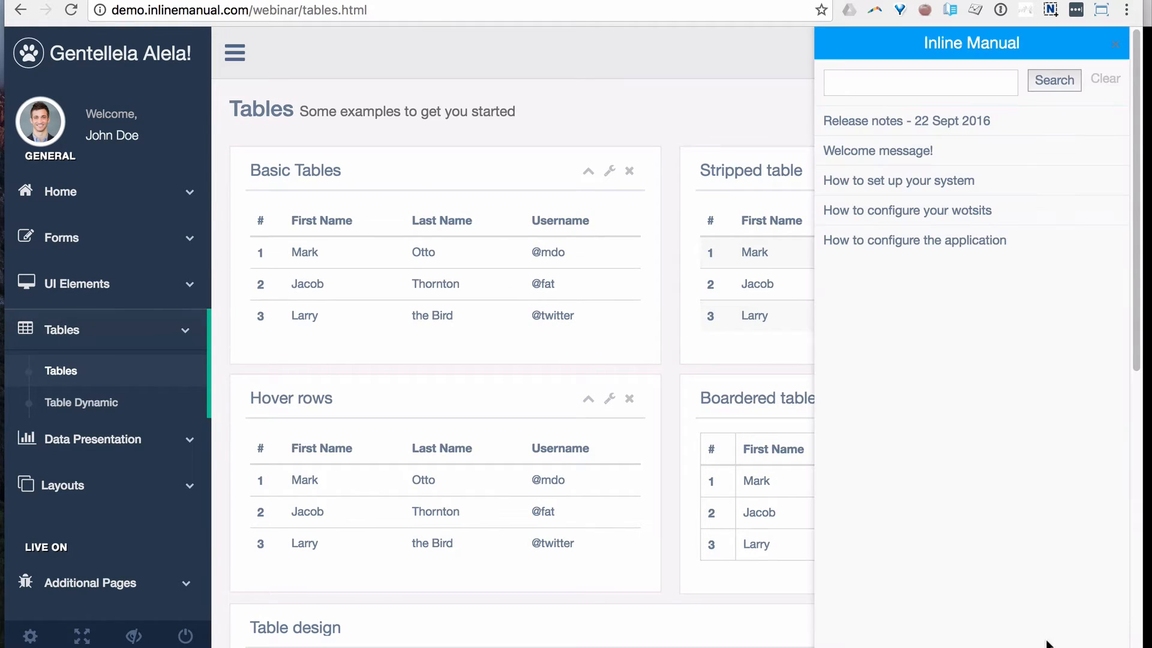
{"action": "left_click", "coordinate": [947, 123]}
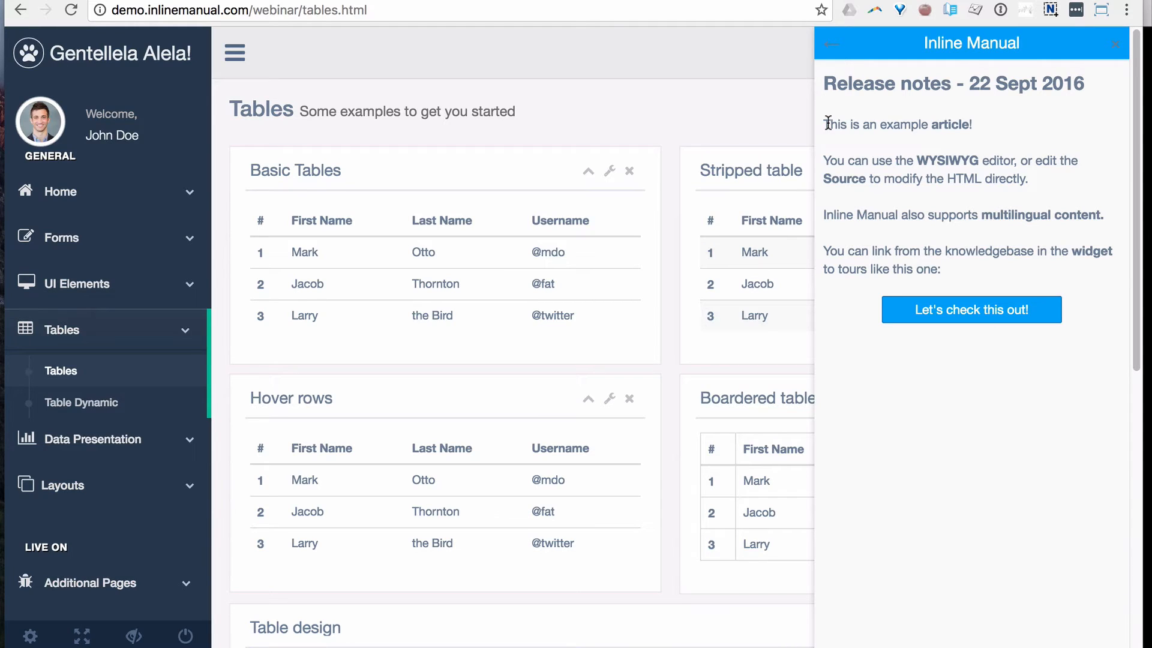
{"action": "triple_click", "coordinate": [989, 315]}
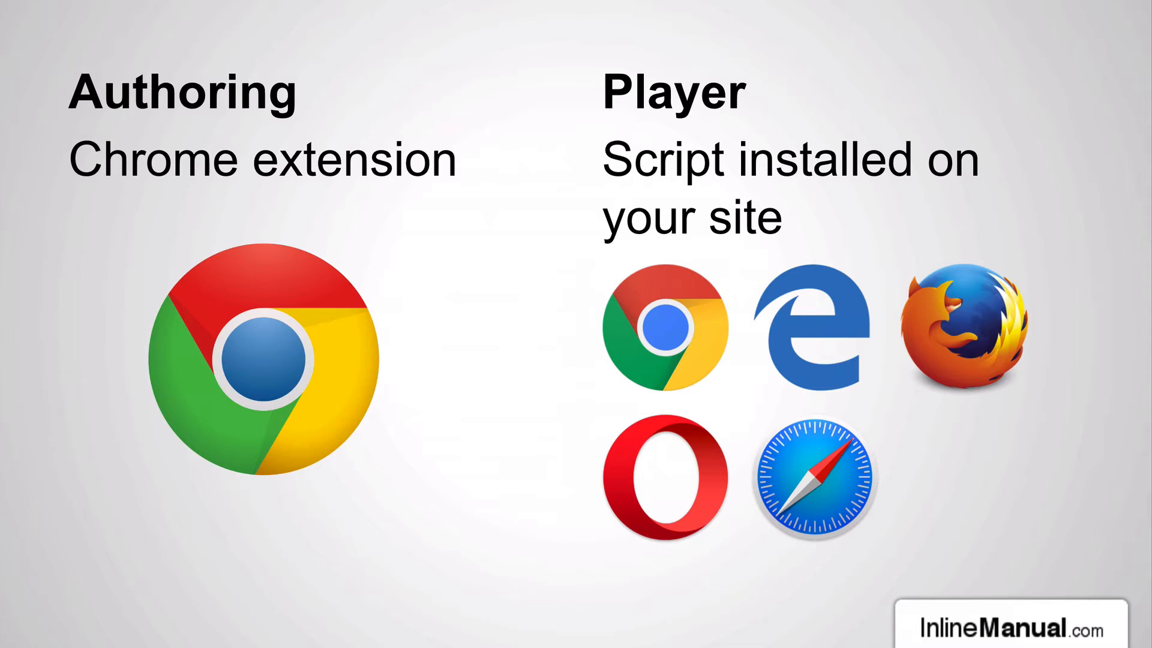
{"action": "key", "text": "Right"}
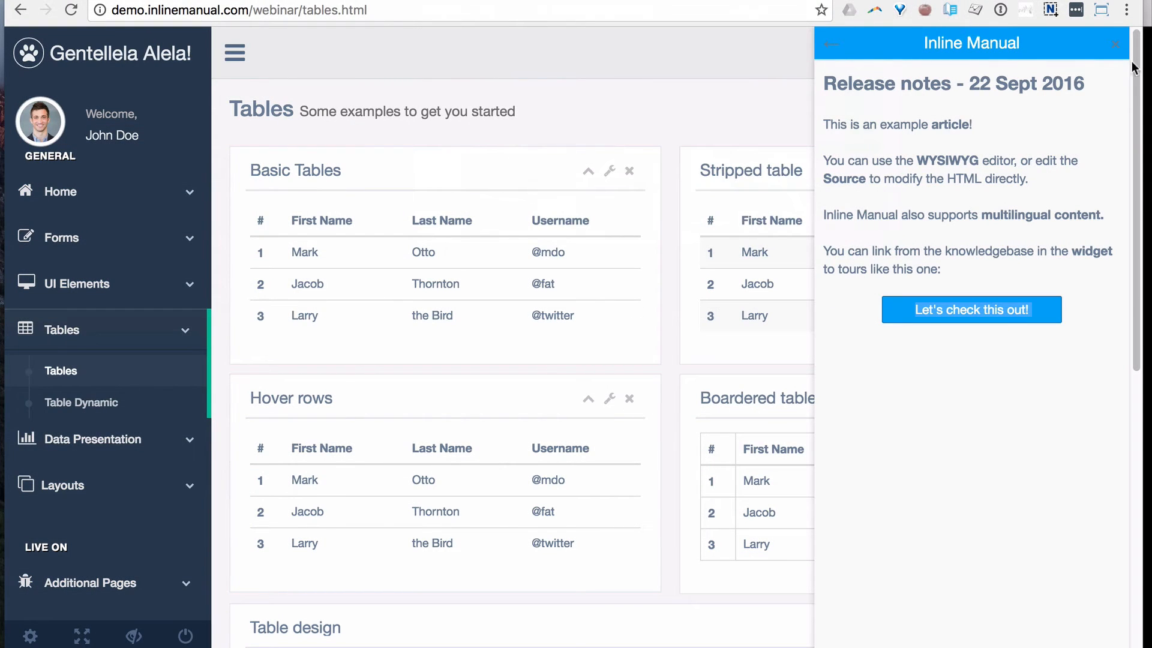
Close the help widget, open the Inline Manual authoring tool and return to the greatstuff.dev topic list.
{"action": "left_click", "coordinate": [1115, 45]}
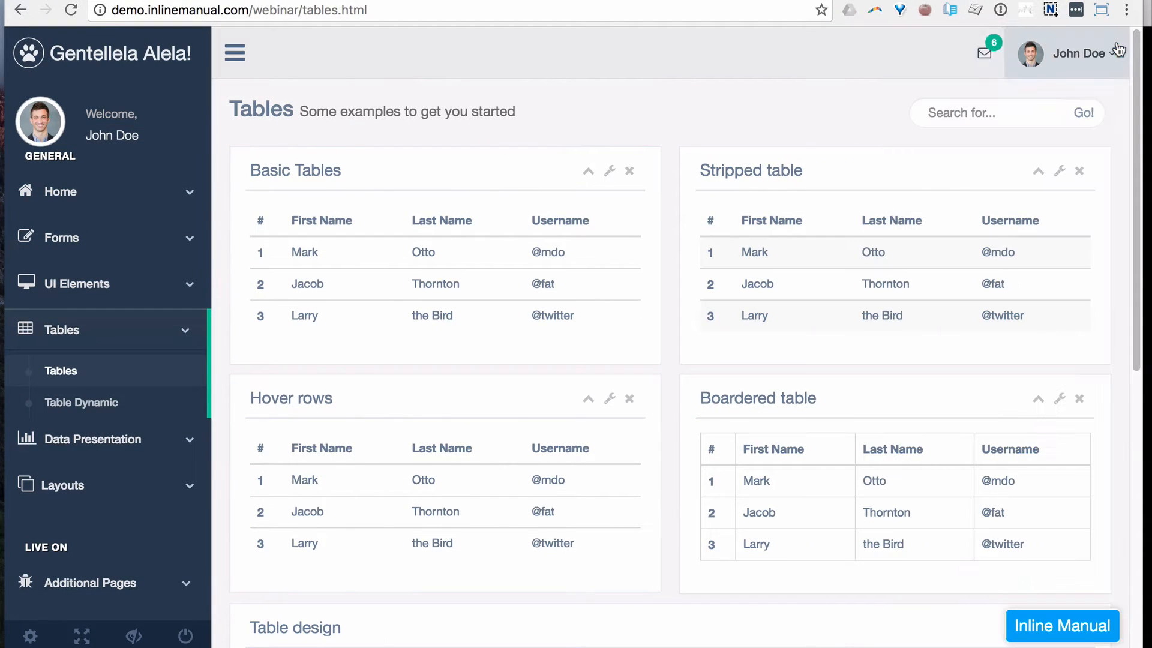
{"action": "left_click", "coordinate": [950, 11]}
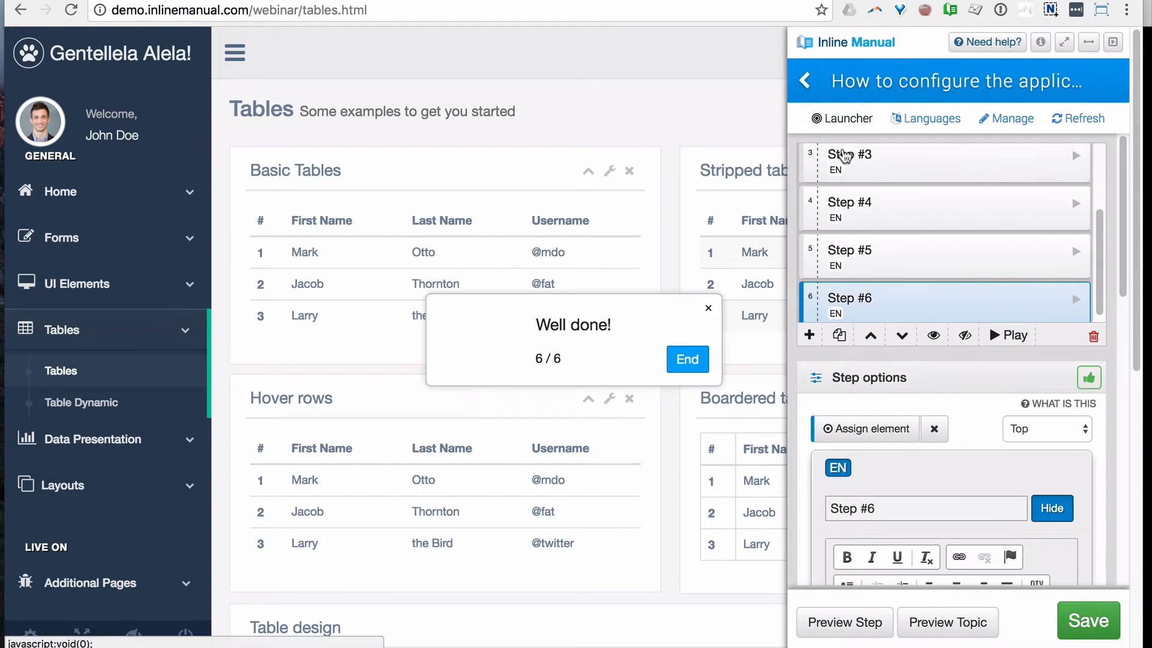
{"action": "left_click", "coordinate": [809, 84]}
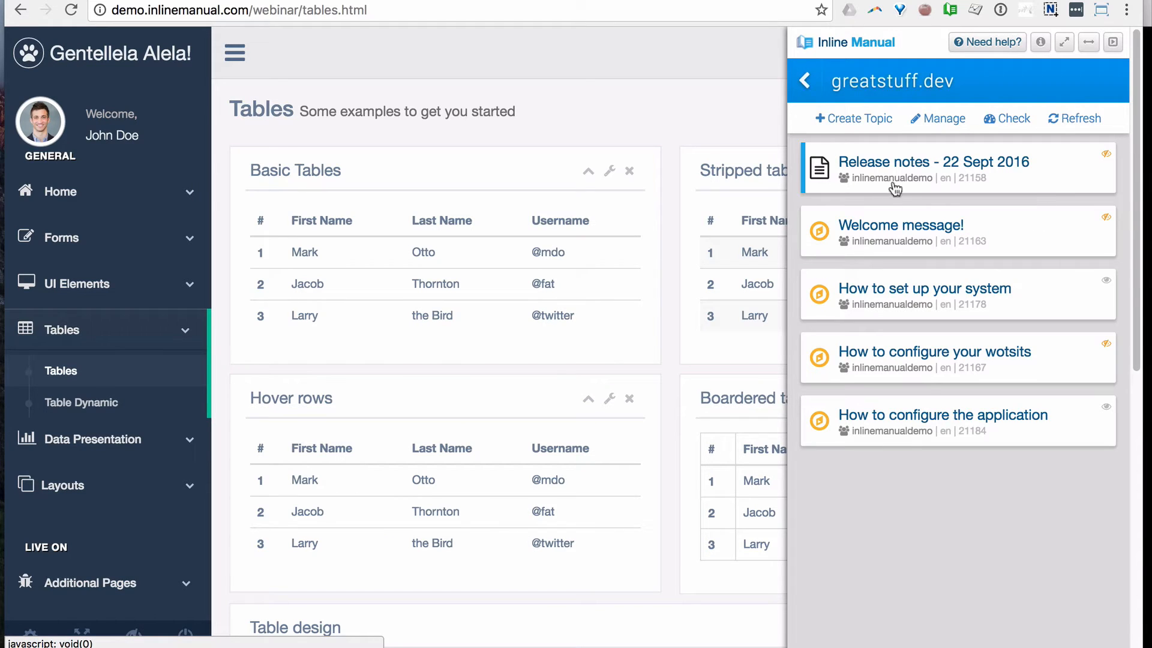
Create a new walkthrough topic titled "New feature tour", keeping the default owner, visibility and language.
{"action": "left_click", "coordinate": [855, 117]}
{"action": "left_click", "coordinate": [882, 411]}
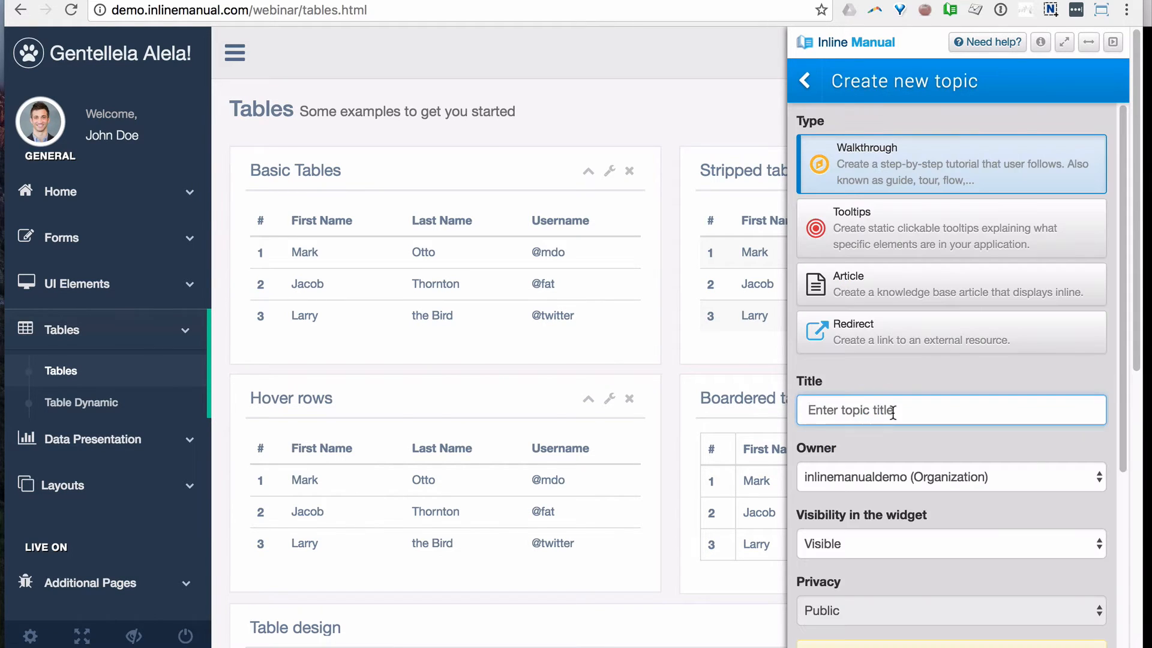
{"action": "type", "text": "New feature tour"}
{"action": "scroll", "coordinate": [915, 409], "scroll_direction": "down", "scroll_amount": 3}
{"action": "scroll", "coordinate": [918, 398], "scroll_direction": "down", "scroll_amount": 2}
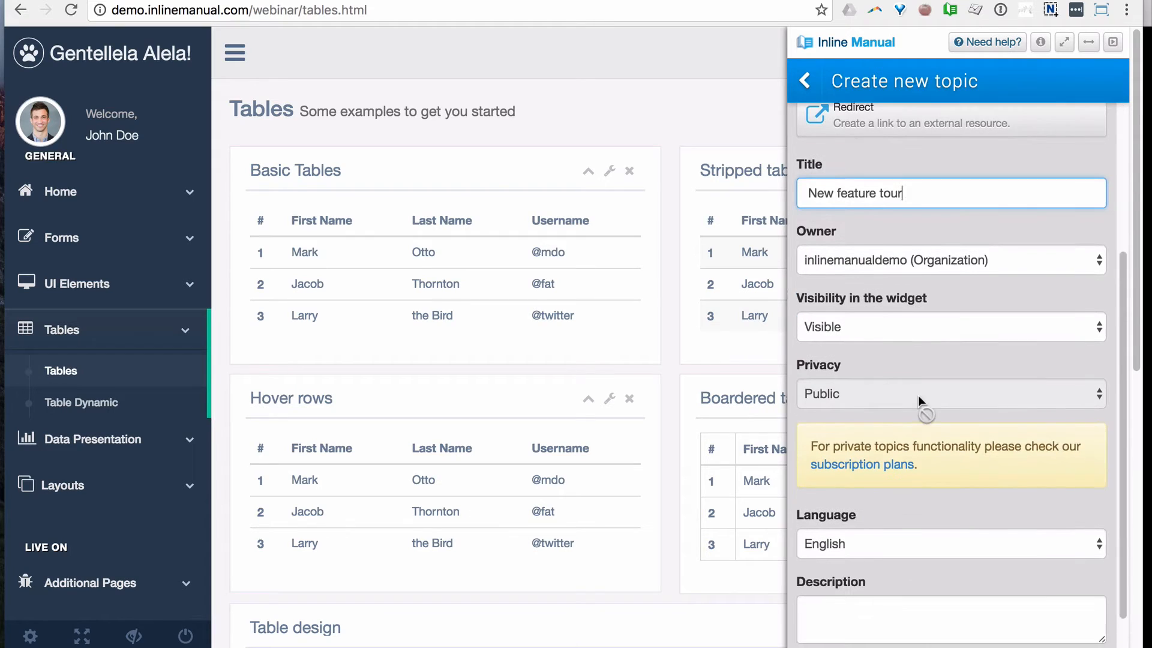
{"action": "left_click", "coordinate": [864, 642]}
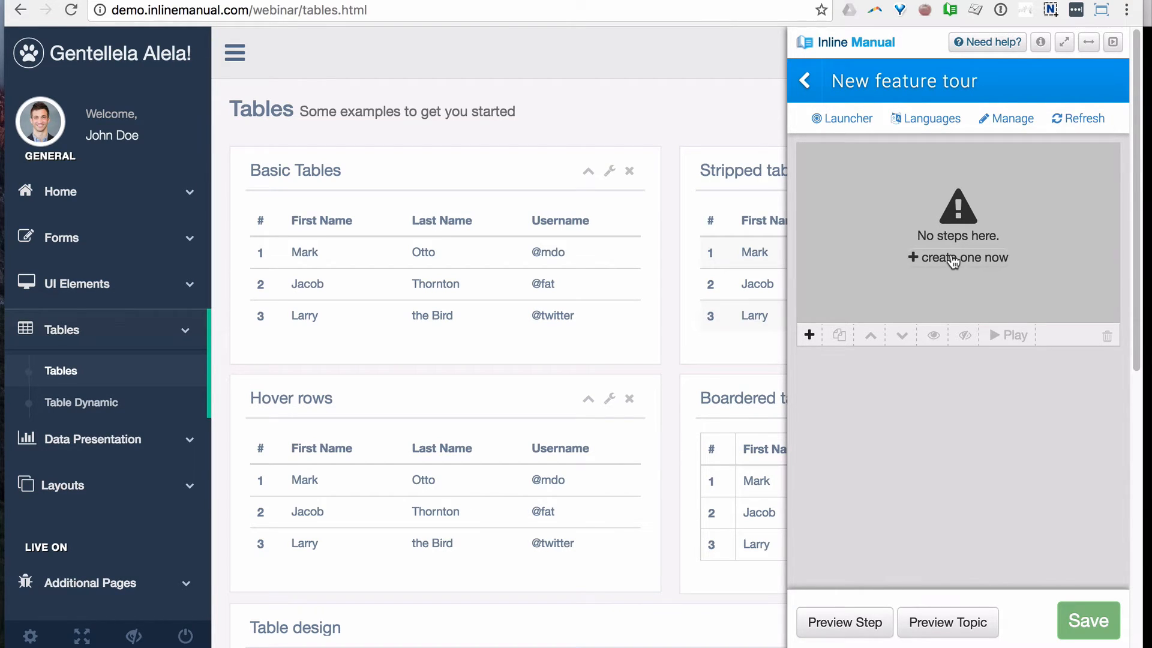
Add the first step to the walkthrough with the text "Start here!".
{"action": "left_click", "coordinate": [954, 259]}
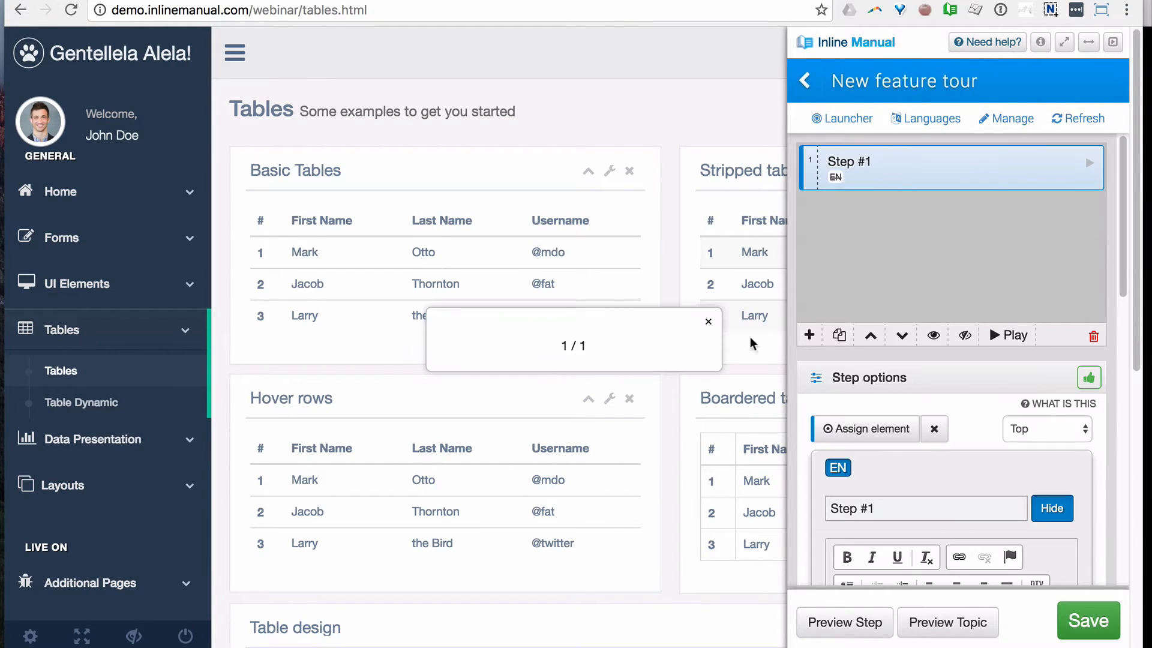
{"action": "scroll", "coordinate": [948, 474], "scroll_direction": "down", "scroll_amount": 5}
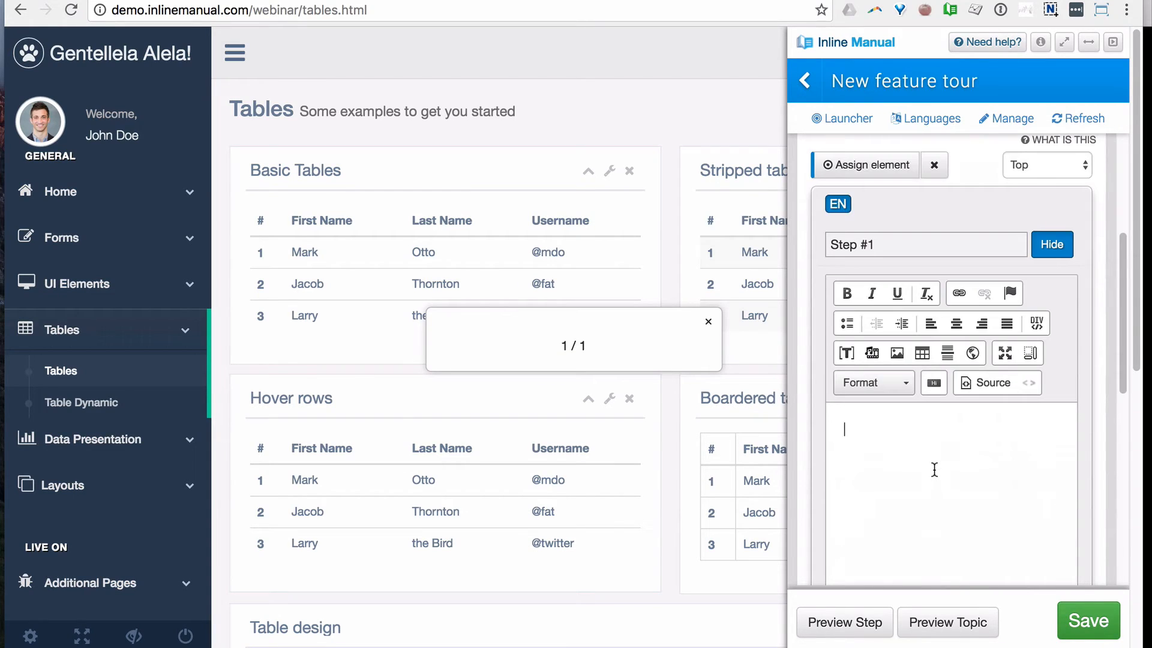
{"action": "left_click", "coordinate": [934, 470]}
{"action": "type", "text": "Start here!"}
{"action": "left_click_drag", "start_coordinate": [900, 430], "coordinate": [877, 430]}
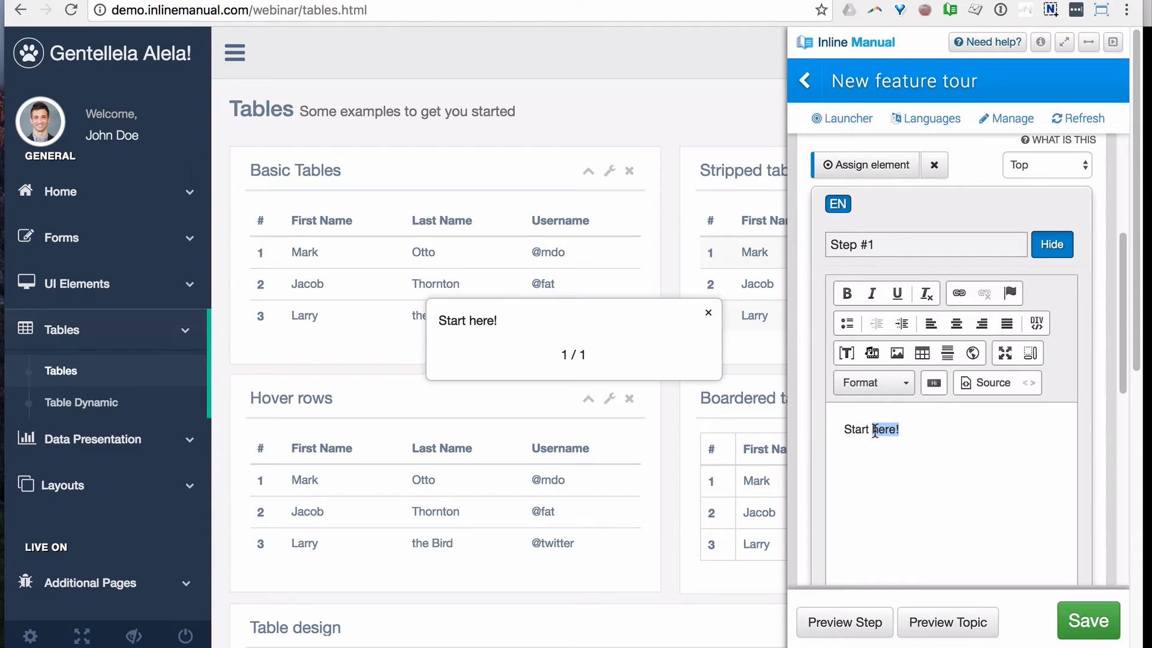
{"action": "left_click", "coordinate": [918, 431]}
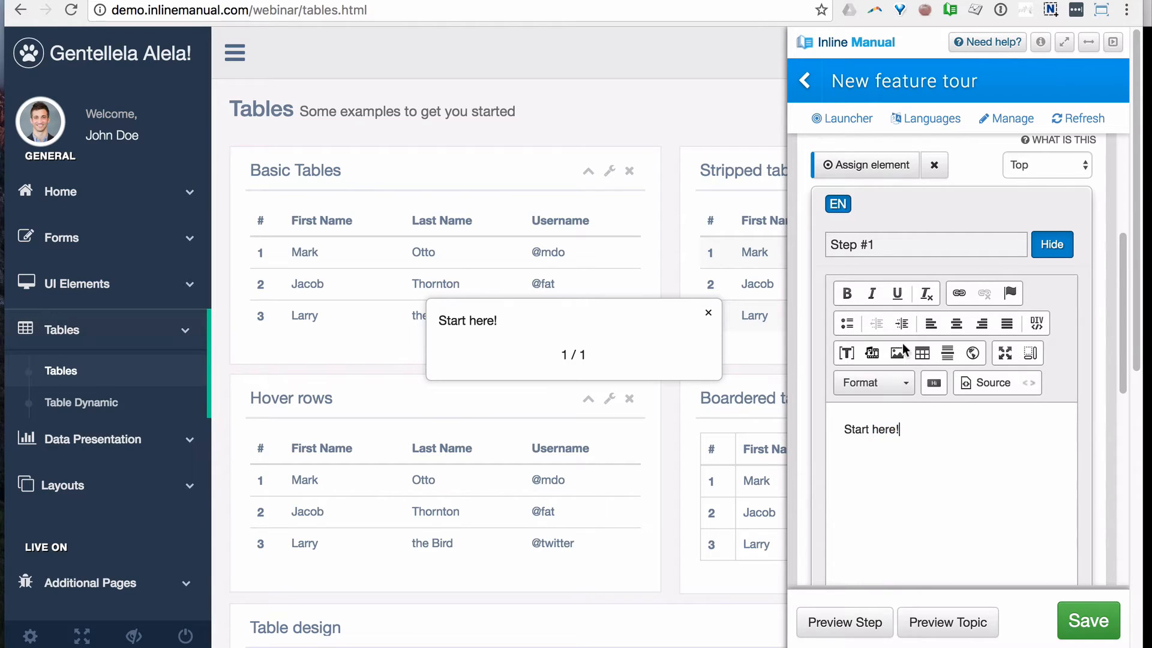
Assign the first step to the Forms item in the site navigation and make it advance upon clicking an element.
{"action": "left_click", "coordinate": [864, 171]}
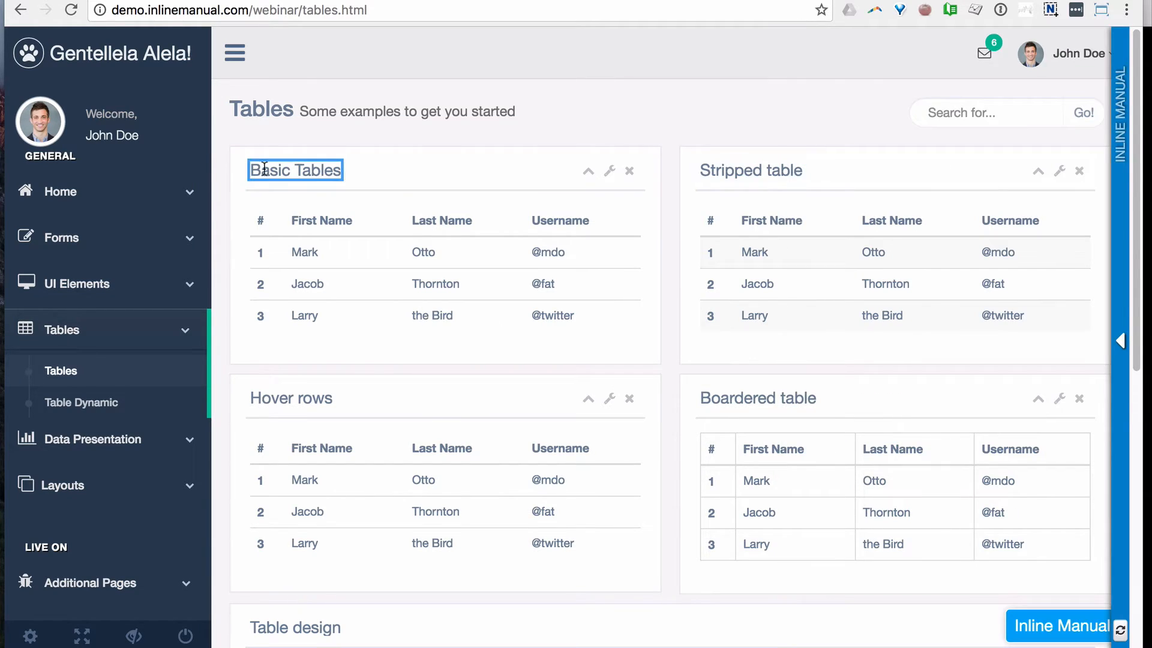
{"action": "left_click", "coordinate": [137, 249]}
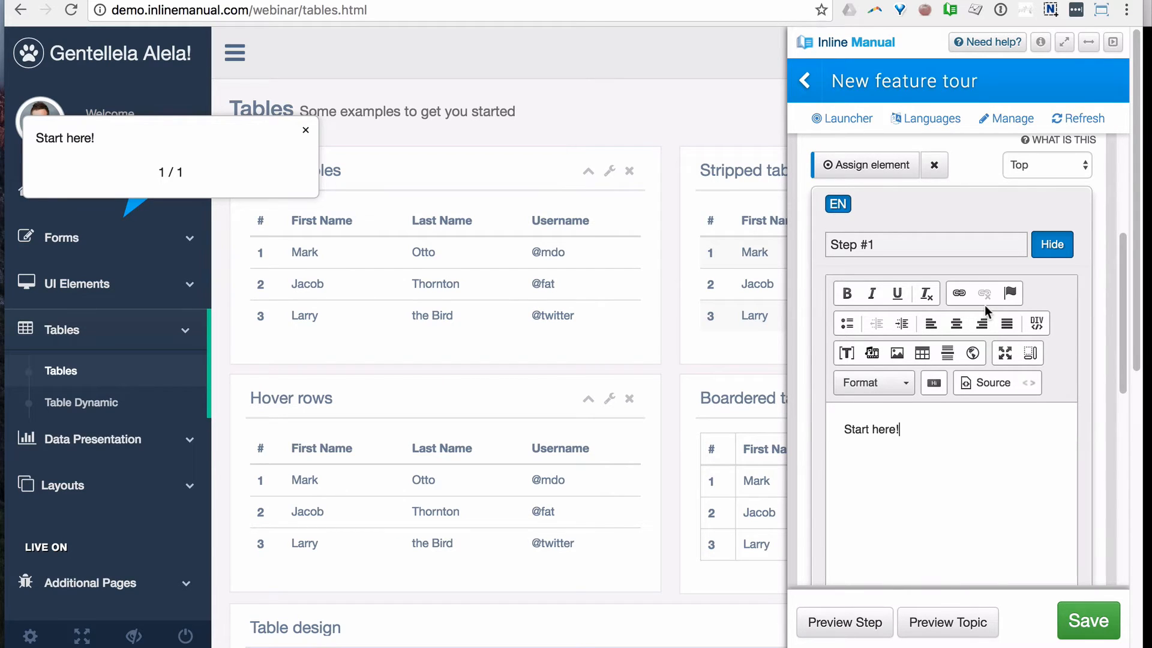
{"action": "scroll", "coordinate": [985, 305], "scroll_direction": "down", "scroll_amount": 4}
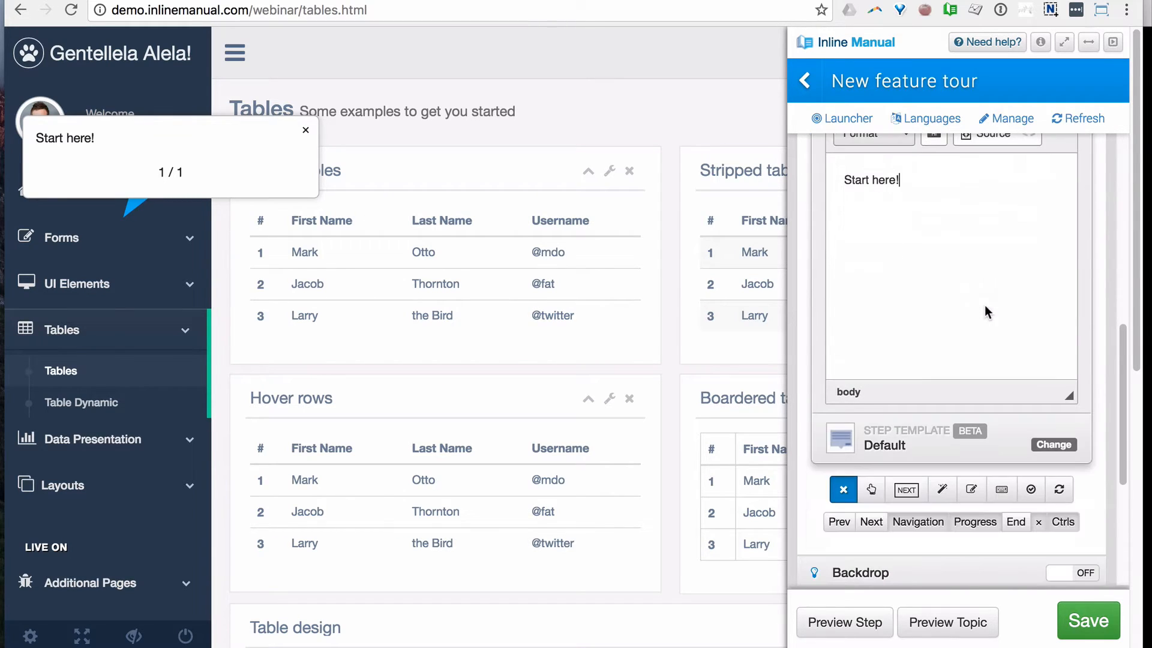
{"action": "left_click", "coordinate": [874, 494]}
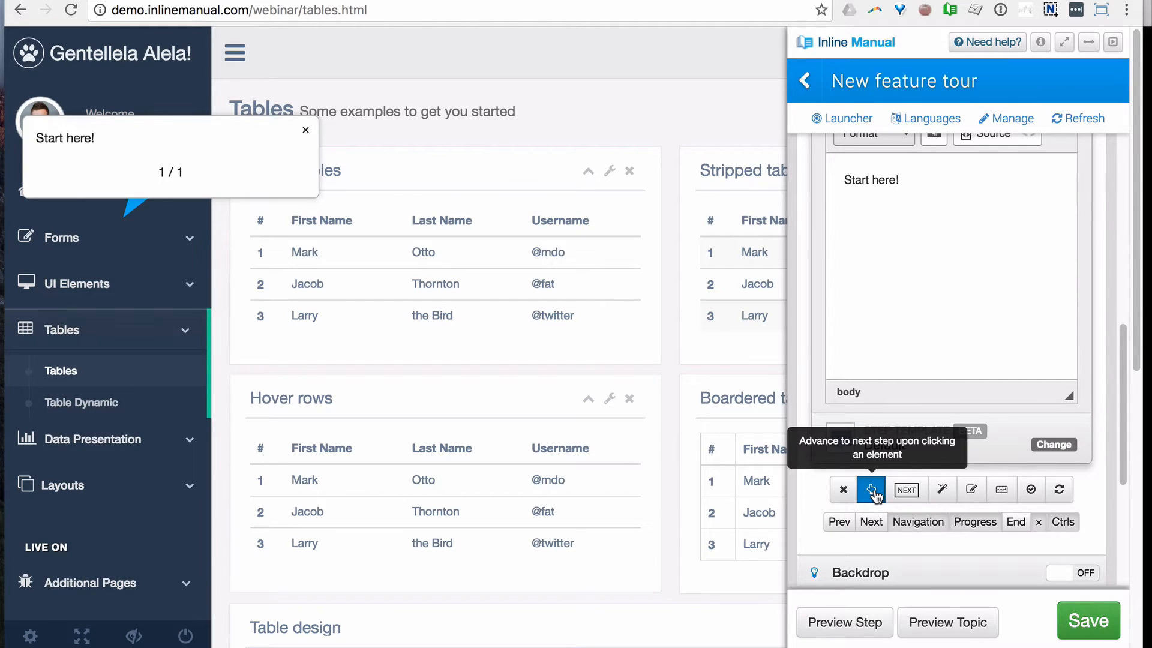
Add a second step and assign it to the General Form entry under the site's Forms menu.
{"action": "scroll", "coordinate": [874, 493], "scroll_direction": "up", "scroll_amount": 10}
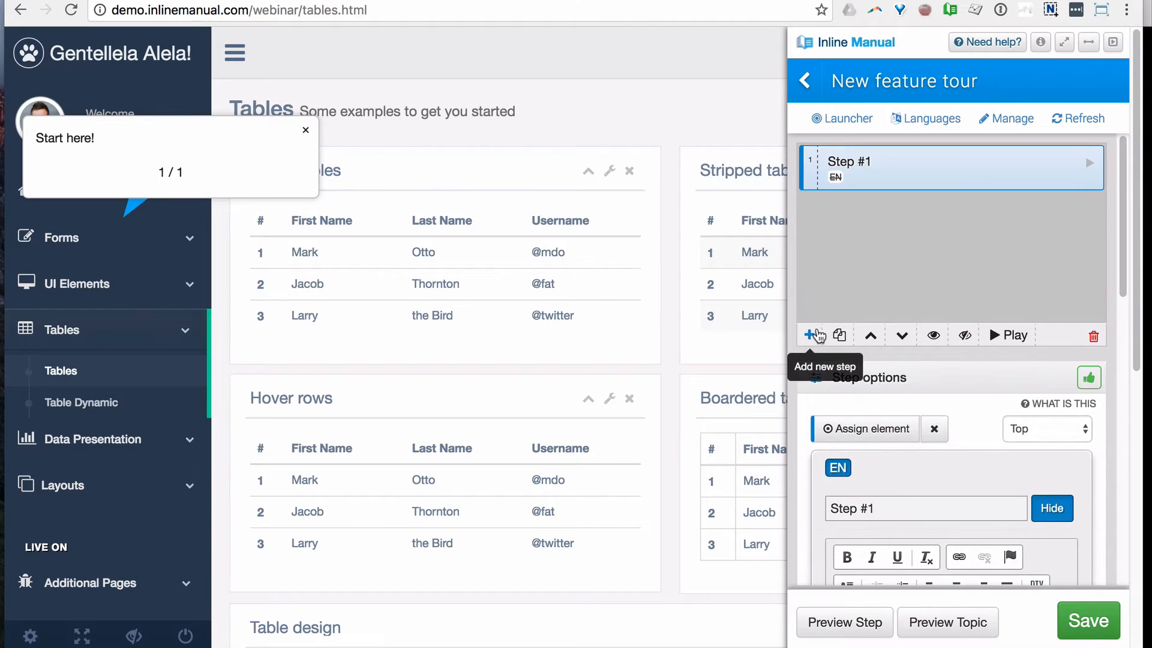
{"action": "left_click", "coordinate": [809, 334]}
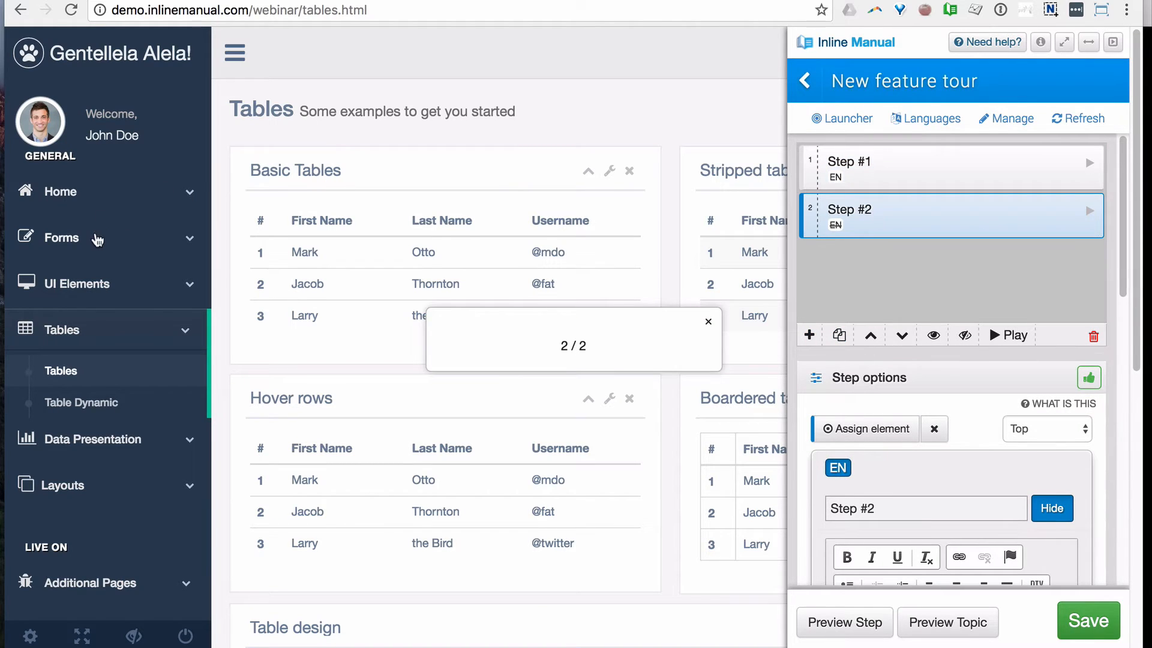
{"action": "left_click", "coordinate": [79, 241]}
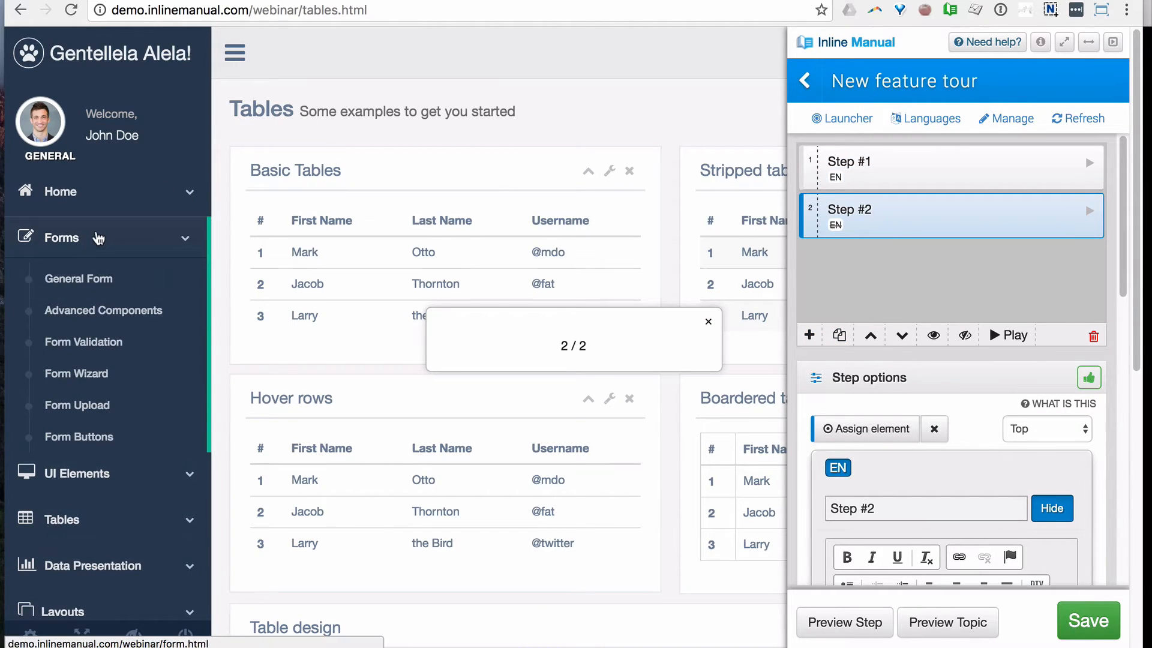
{"action": "left_click", "coordinate": [864, 429]}
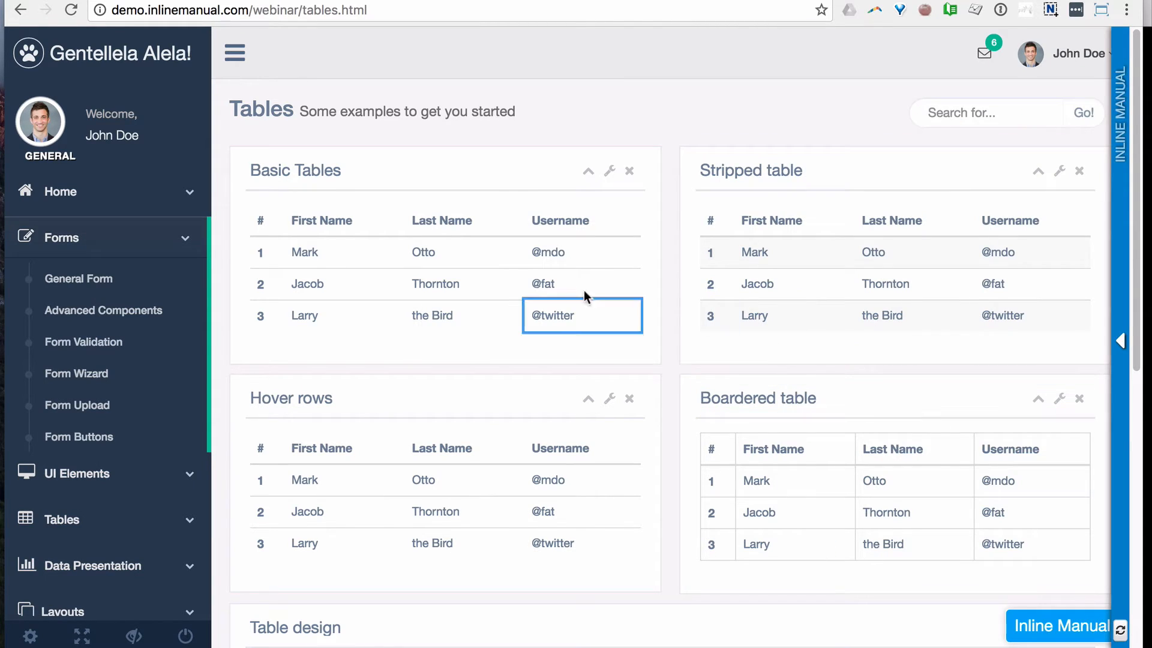
{"action": "left_click", "coordinate": [118, 292]}
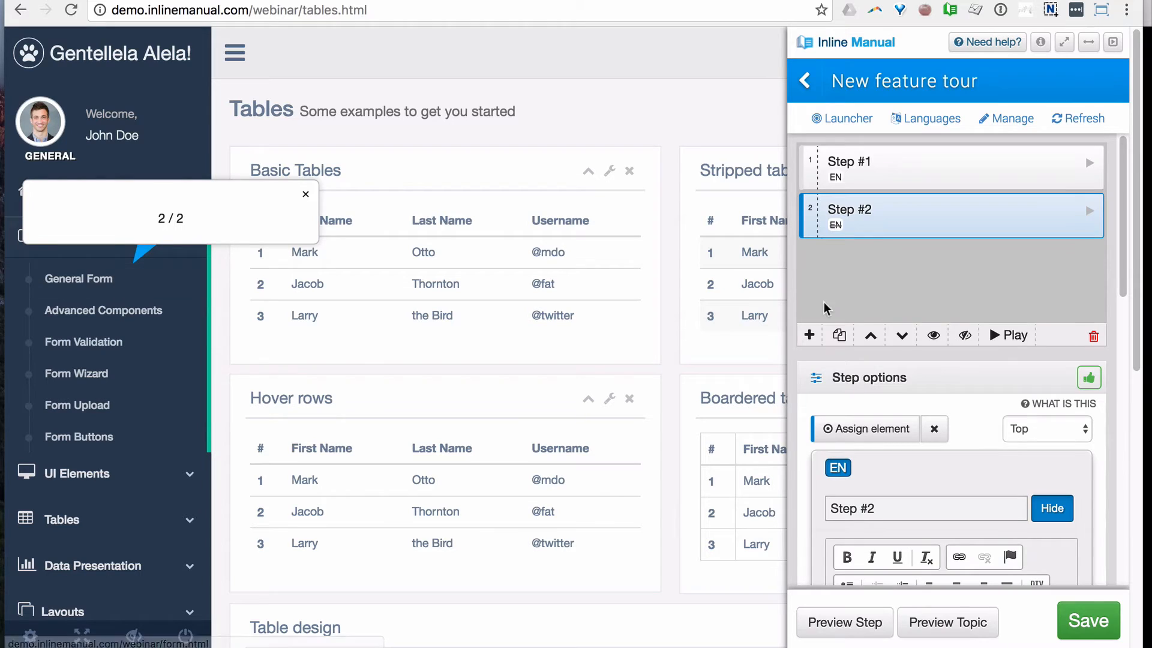
Enter "Now click here!" as the second step's text and make it advance upon clicking an element.
{"action": "scroll", "coordinate": [921, 368], "scroll_direction": "down", "scroll_amount": 5}
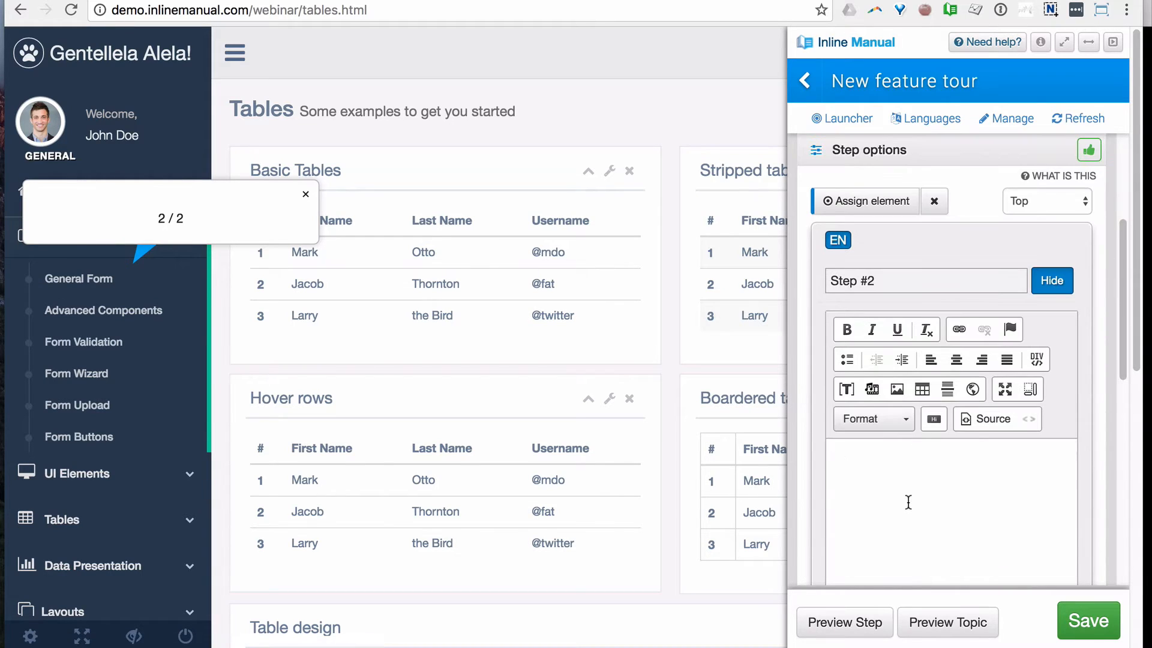
{"action": "left_click", "coordinate": [909, 502]}
{"action": "type", "text": "Now click here!"}
{"action": "scroll", "coordinate": [998, 441], "scroll_direction": "down", "scroll_amount": 6}
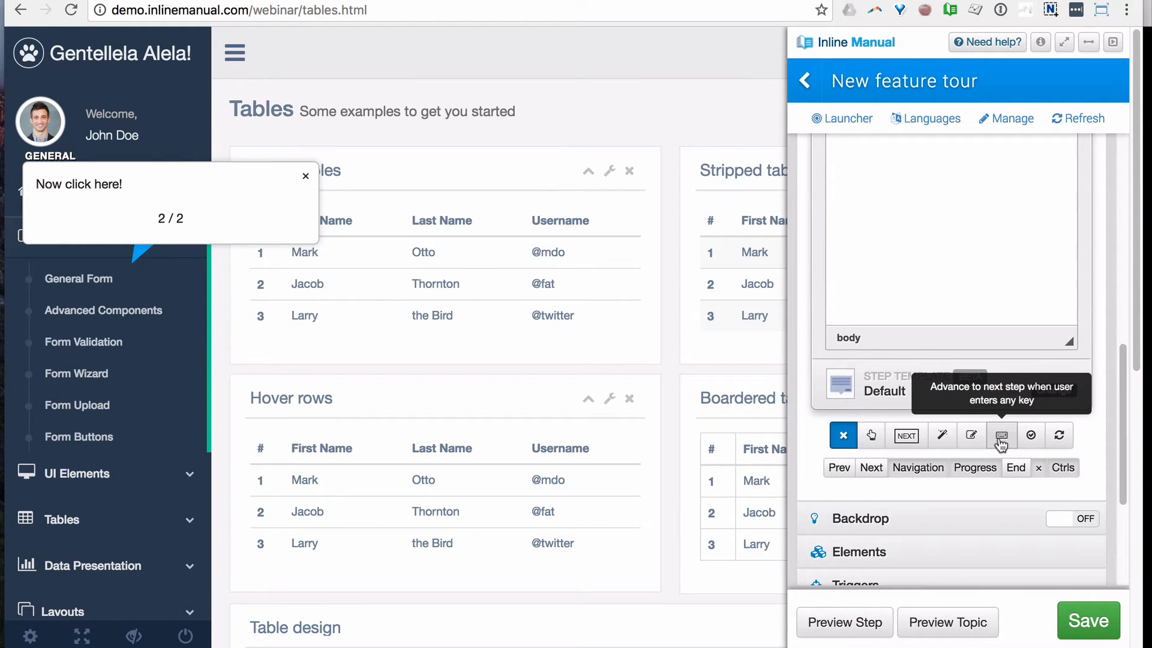
{"action": "left_click", "coordinate": [871, 438]}
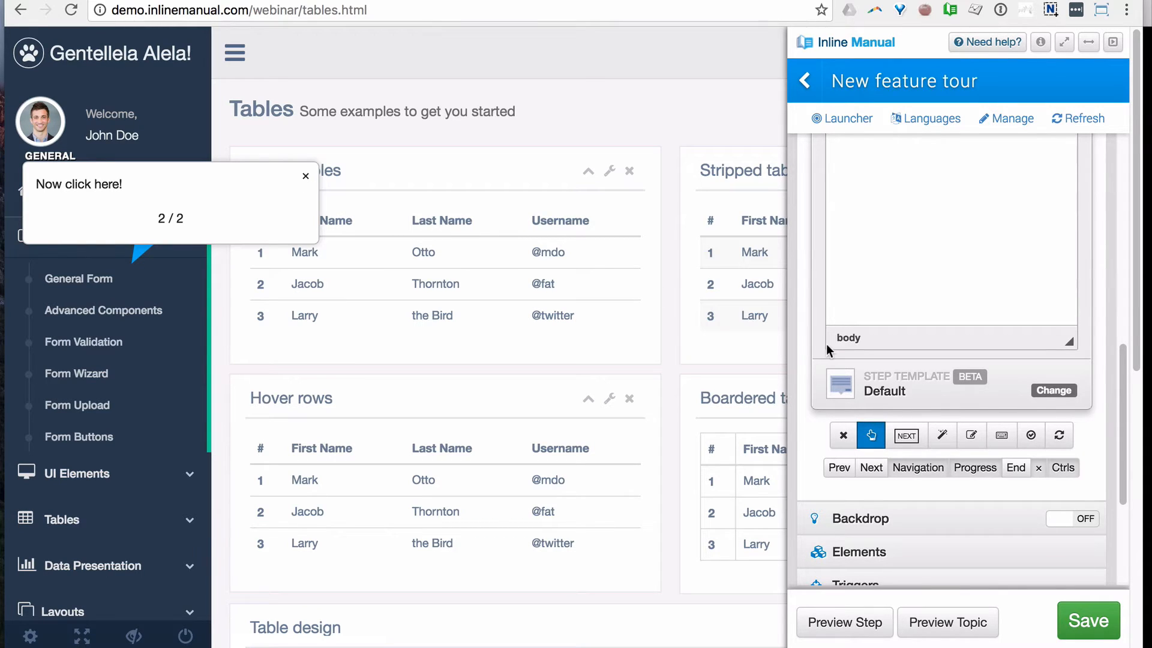
Open the General Form page, add a third walkthrough step, and set that step's path to the current page, webinar/form.html.
{"action": "left_click", "coordinate": [109, 281]}
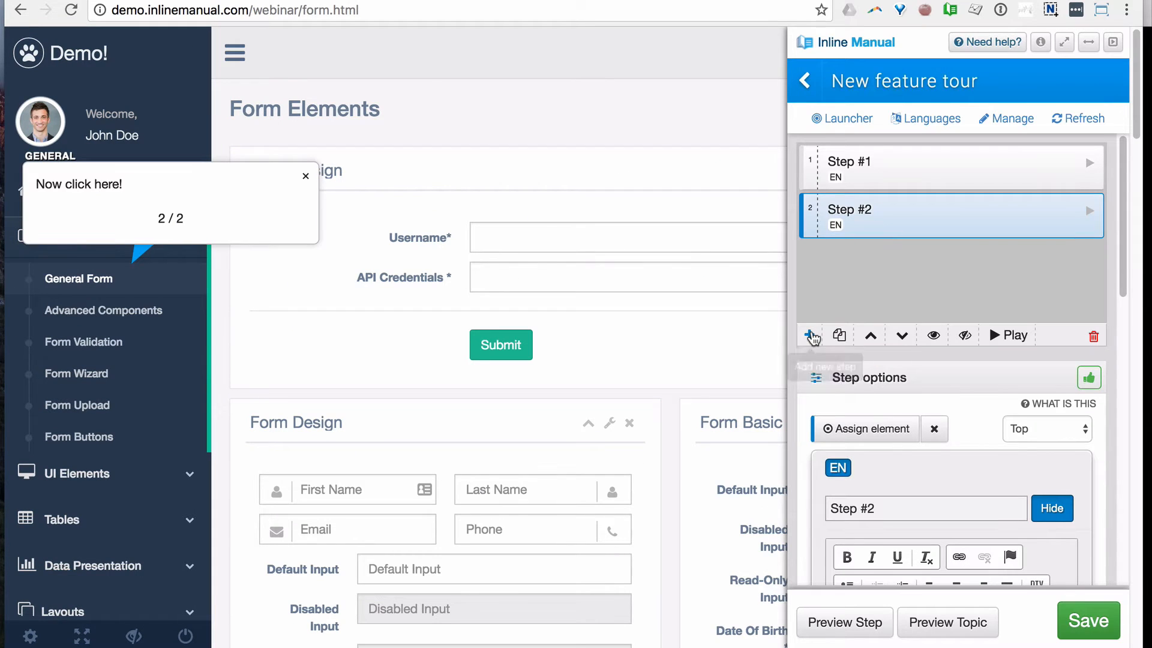
{"action": "left_click", "coordinate": [810, 336]}
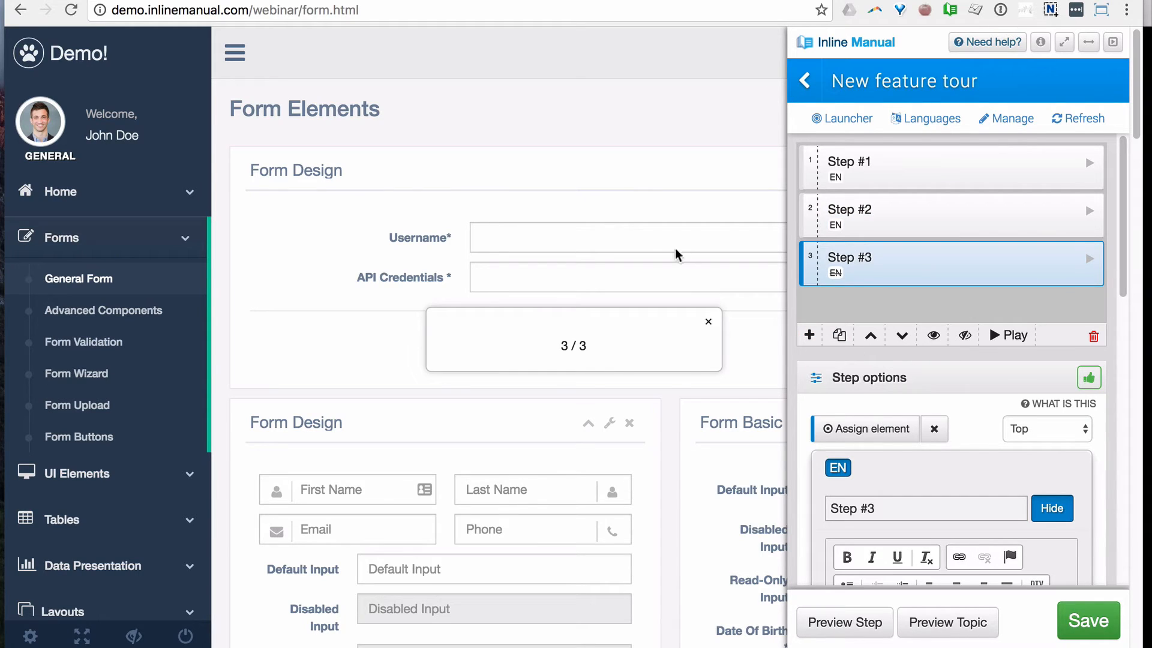
{"action": "scroll", "coordinate": [979, 408], "scroll_direction": "down", "scroll_amount": 5}
{"action": "scroll", "coordinate": [979, 408], "scroll_direction": "down", "scroll_amount": 4}
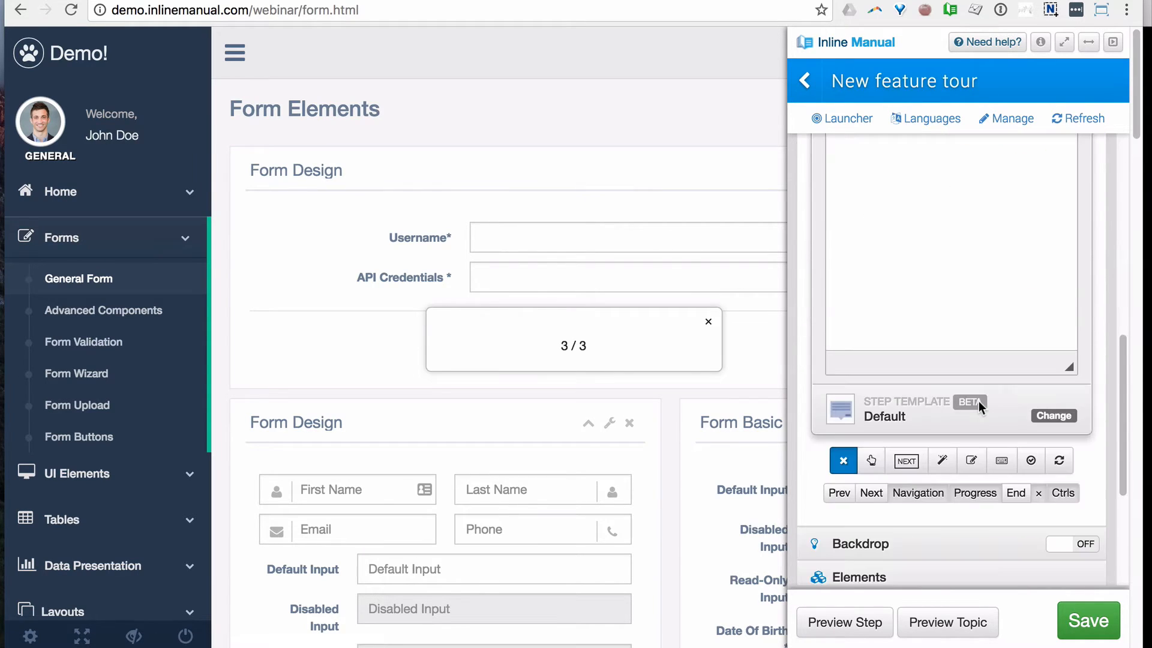
{"action": "left_click", "coordinate": [941, 262]}
{"action": "scroll", "coordinate": [960, 271], "scroll_direction": "up", "scroll_amount": 1}
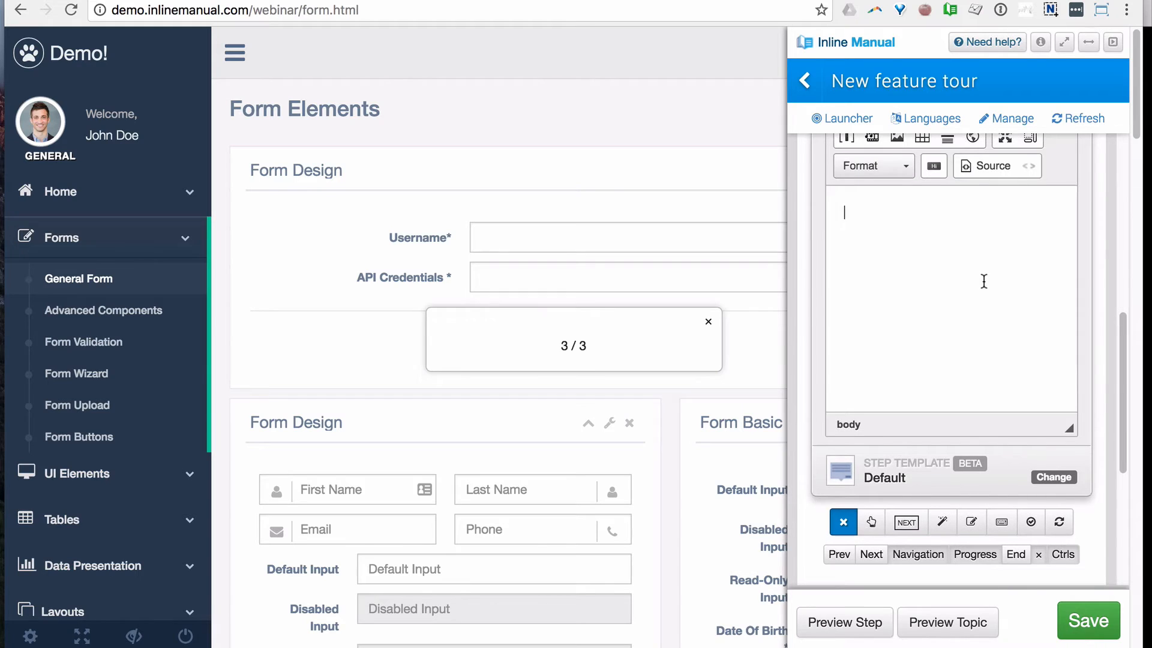
{"action": "scroll", "coordinate": [984, 283], "scroll_direction": "down", "scroll_amount": 4}
{"action": "scroll", "coordinate": [991, 290], "scroll_direction": "down", "scroll_amount": 3}
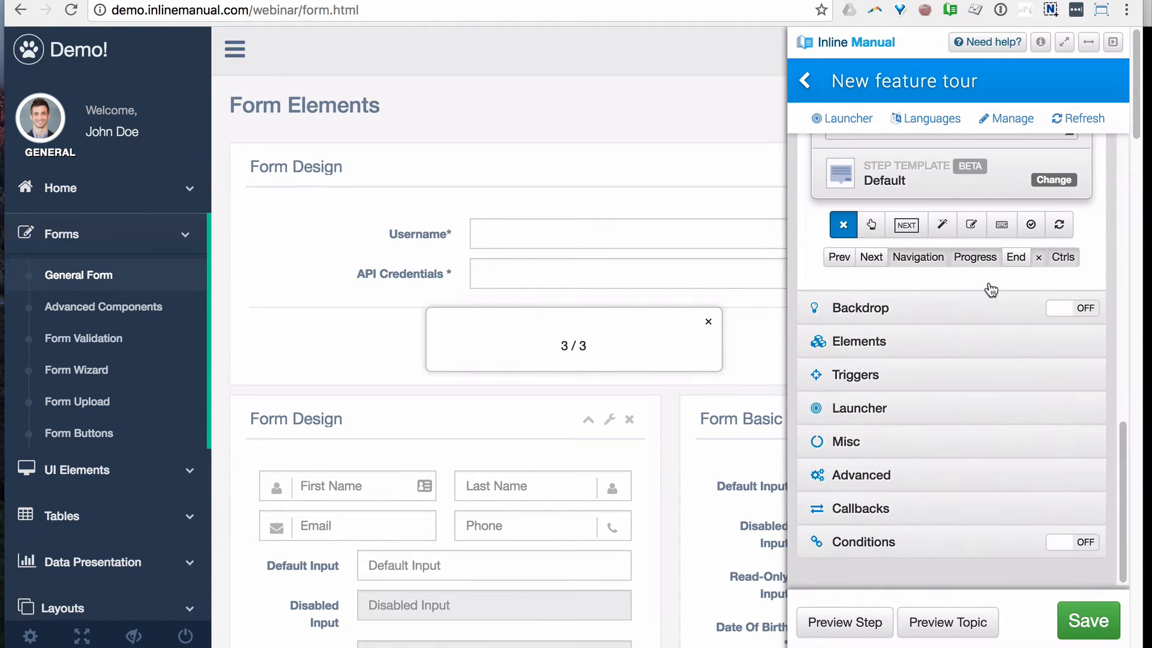
{"action": "left_click", "coordinate": [924, 444]}
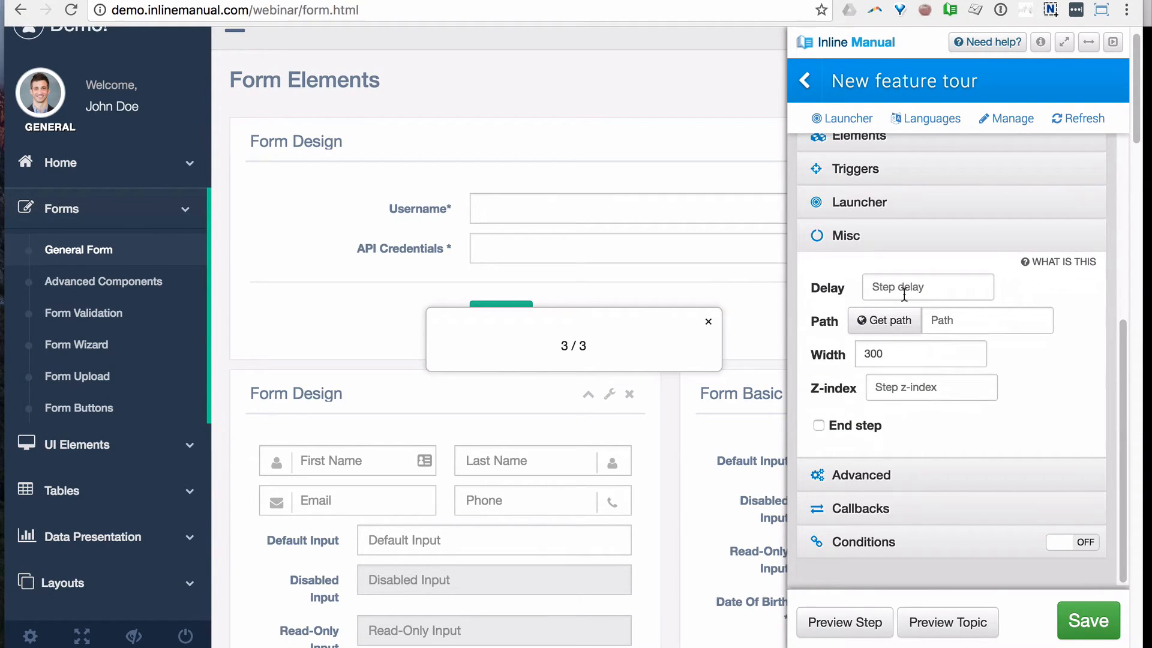
{"action": "left_click", "coordinate": [882, 322]}
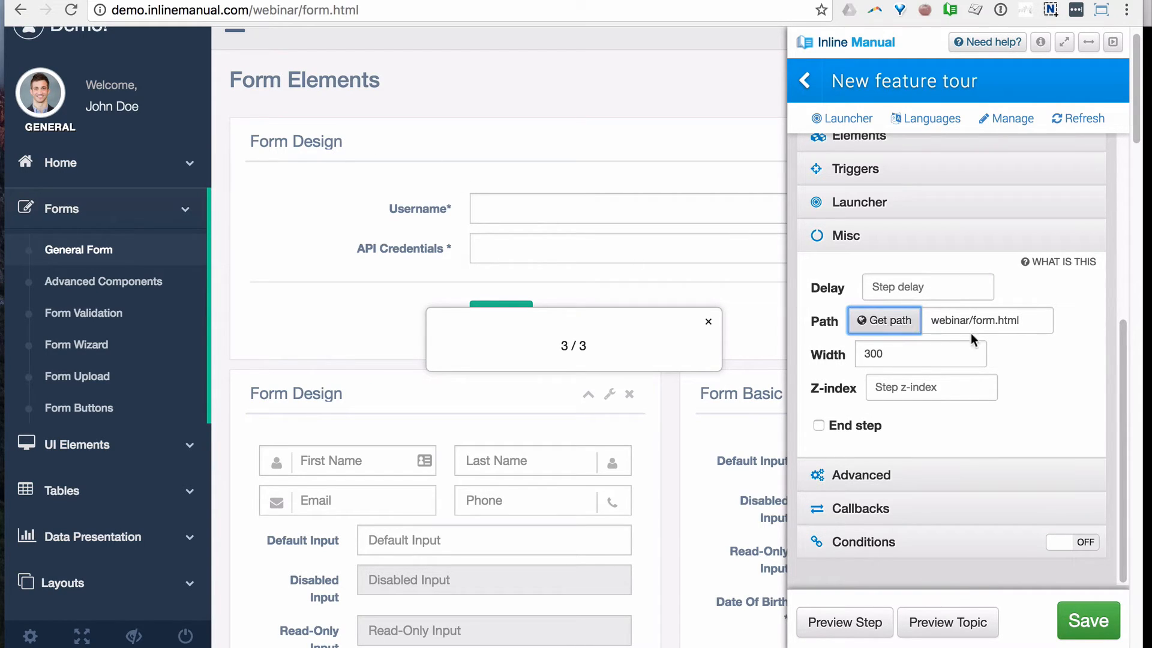
Assign the third step to the Username input field in the upper Form Design section.
{"action": "scroll", "coordinate": [1014, 331], "scroll_direction": "up", "scroll_amount": 2}
{"action": "scroll", "coordinate": [1013, 333], "scroll_direction": "up", "scroll_amount": 5}
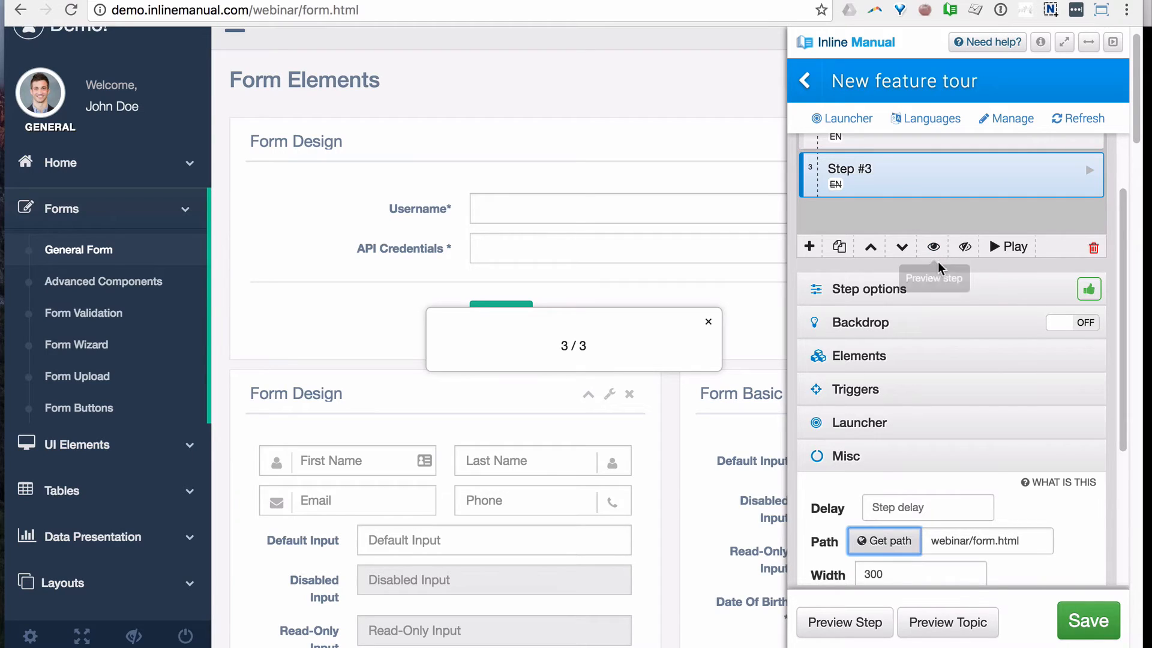
{"action": "left_click", "coordinate": [864, 289]}
{"action": "scroll", "coordinate": [955, 344], "scroll_direction": "down", "scroll_amount": 4}
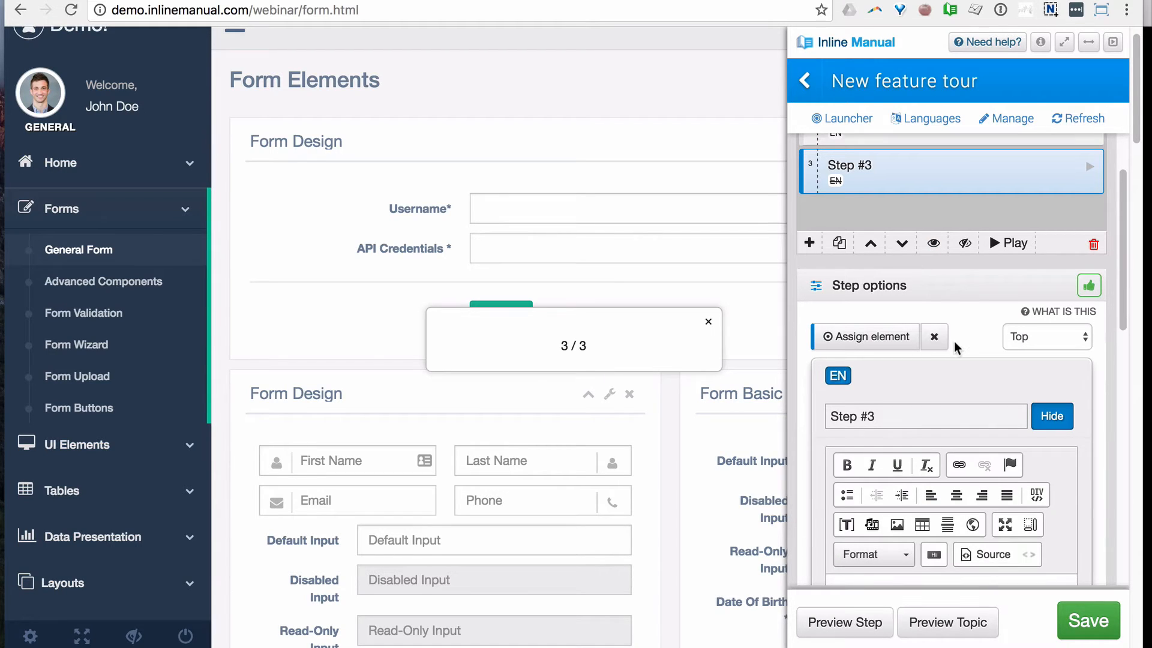
{"action": "left_click", "coordinate": [935, 385]}
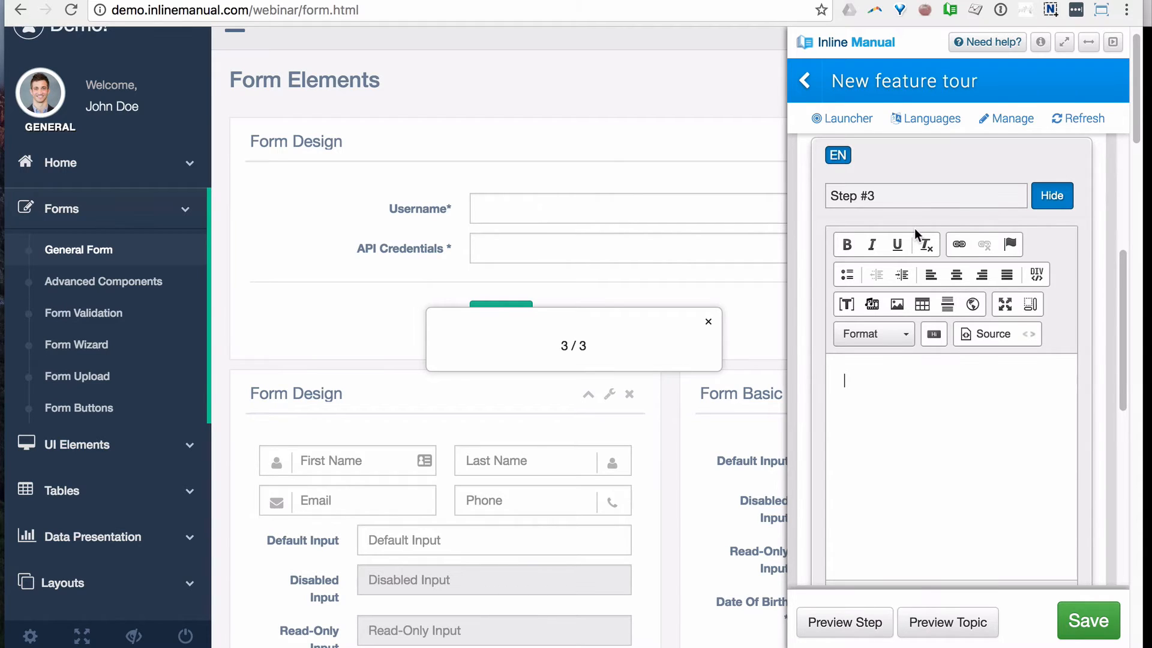
{"action": "scroll", "coordinate": [914, 228], "scroll_direction": "up", "scroll_amount": 3}
{"action": "left_click", "coordinate": [868, 293]}
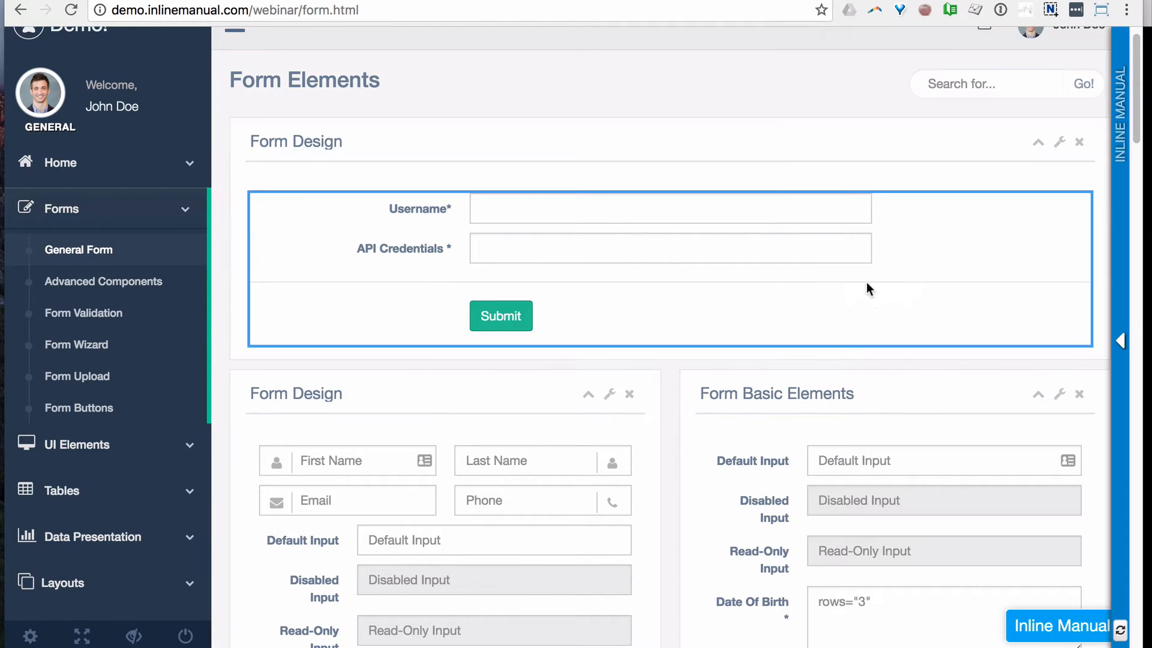
{"action": "left_click", "coordinate": [471, 196]}
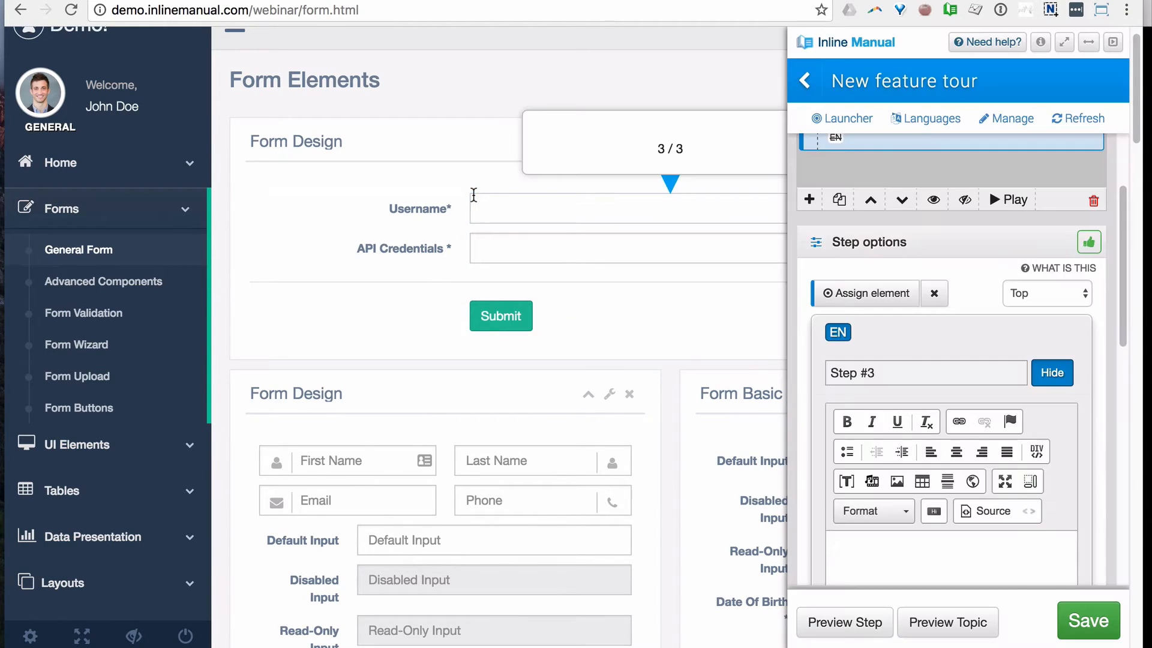
Enter "Add your username" as the third step's text.
{"action": "scroll", "coordinate": [948, 401], "scroll_direction": "down", "scroll_amount": 1}
{"action": "left_click", "coordinate": [918, 524]}
{"action": "type", "text": "A"}
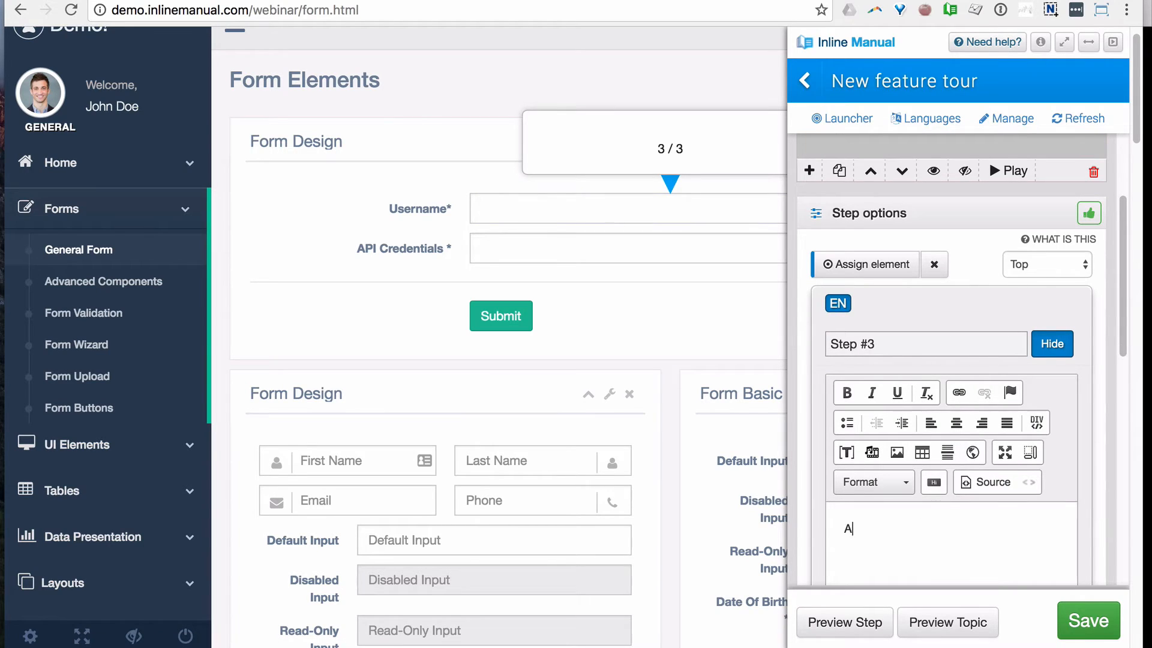
{"action": "type", "text": "dd your username"}
{"action": "scroll", "coordinate": [887, 267], "scroll_direction": "up", "scroll_amount": 1}
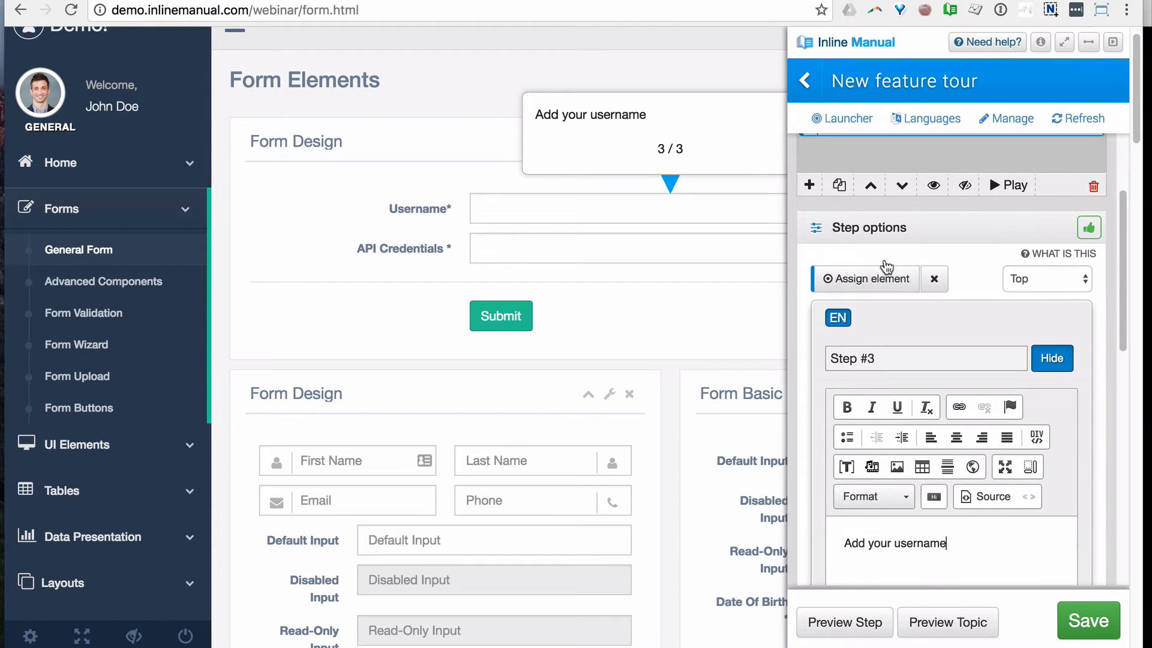
Add a fourth step and assign it to the API Credentials input field.
{"action": "scroll", "coordinate": [886, 267], "scroll_direction": "up", "scroll_amount": 2}
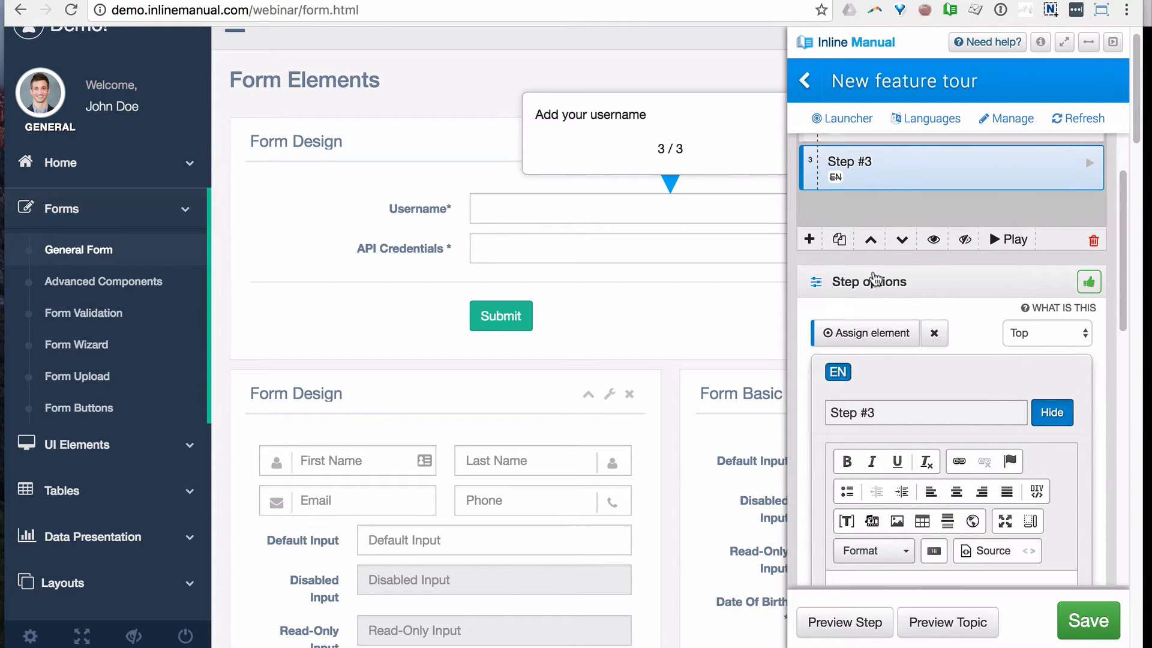
{"action": "left_click", "coordinate": [809, 239]}
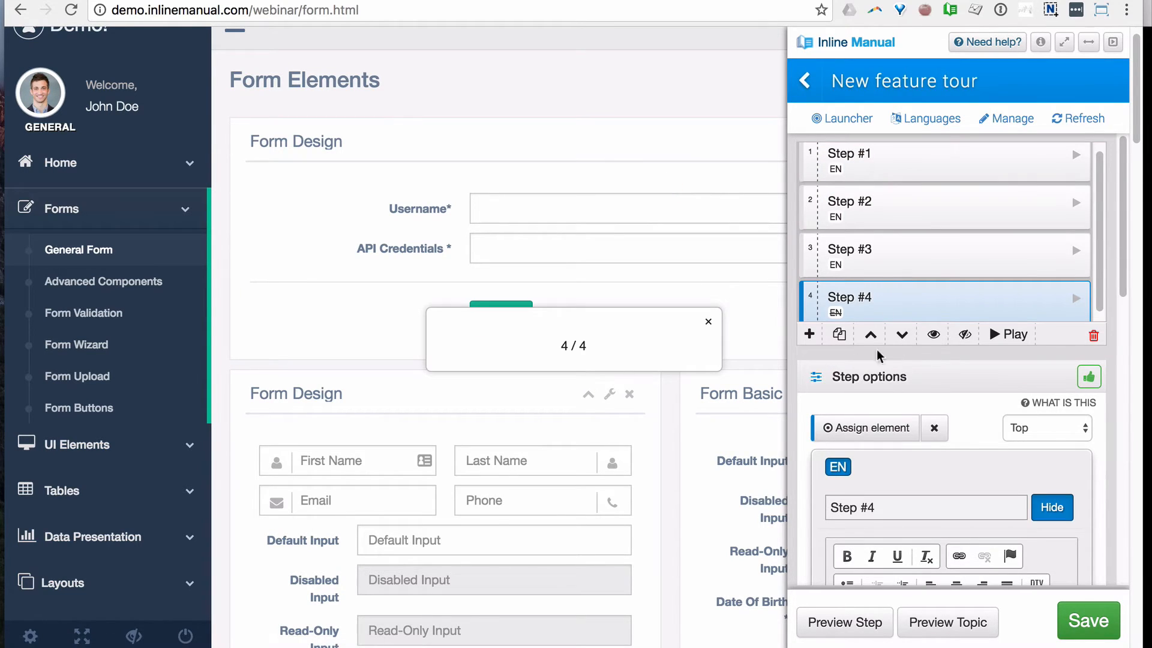
{"action": "left_click", "coordinate": [848, 427]}
{"action": "left_click", "coordinate": [584, 247]}
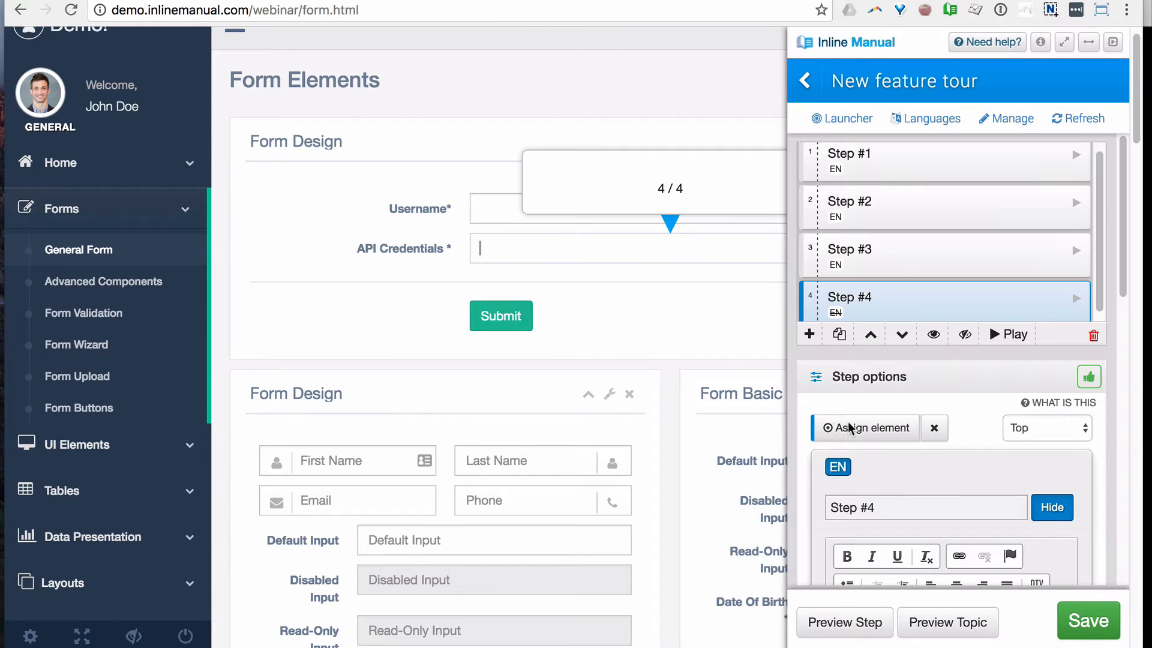
Enter "Add the API creds." as the fourth step's text.
{"action": "scroll", "coordinate": [949, 470], "scroll_direction": "down", "scroll_amount": 3}
{"action": "left_click", "coordinate": [928, 561]}
{"action": "type", "text": "Add"}
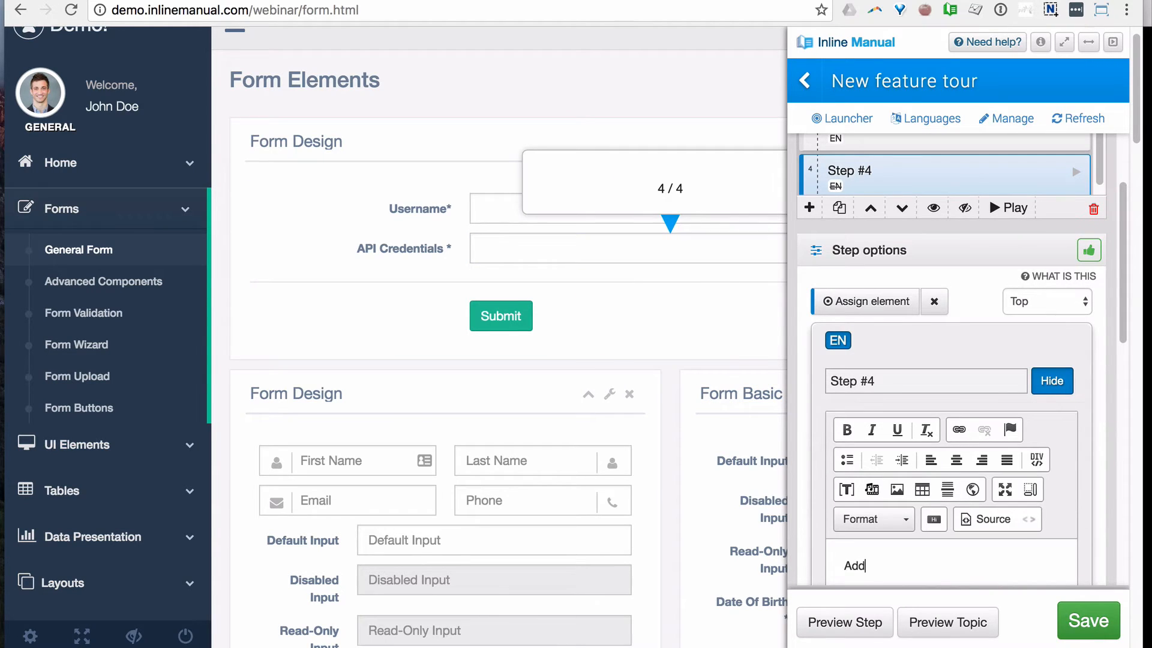
{"action": "type", "text": " the API creds."}
{"action": "scroll", "coordinate": [954, 255], "scroll_direction": "up", "scroll_amount": 1}
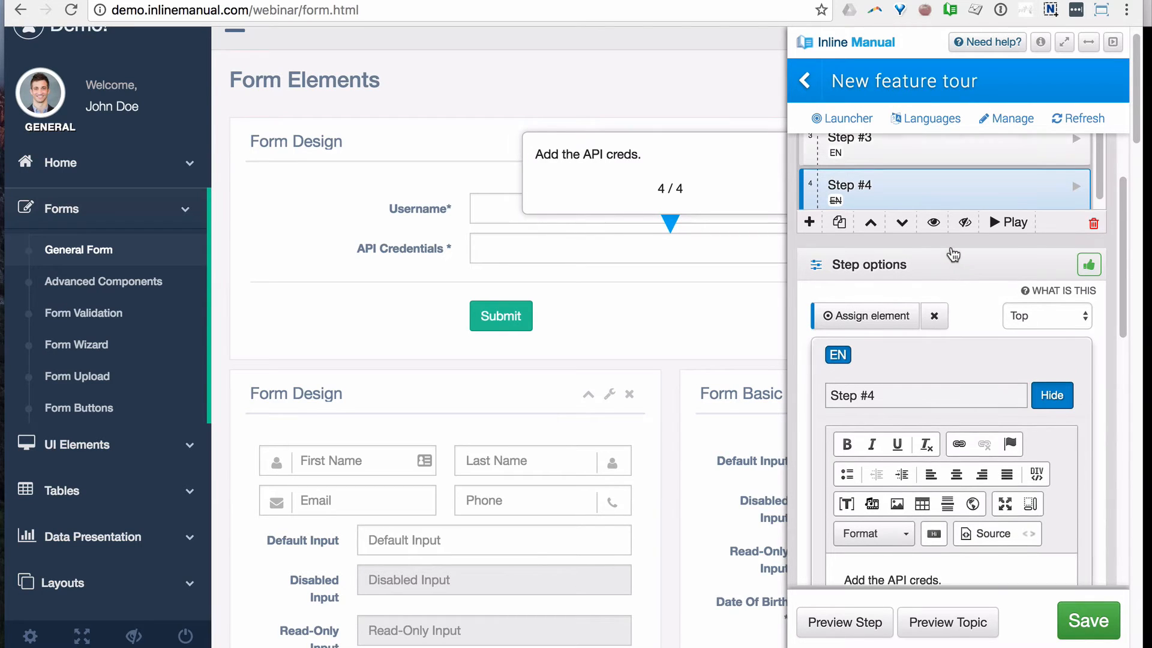
Return to the third step and make it advance to the next step upon clicking an element.
{"action": "scroll", "coordinate": [924, 222], "scroll_direction": "up", "scroll_amount": 2}
{"action": "left_click", "coordinate": [909, 190]}
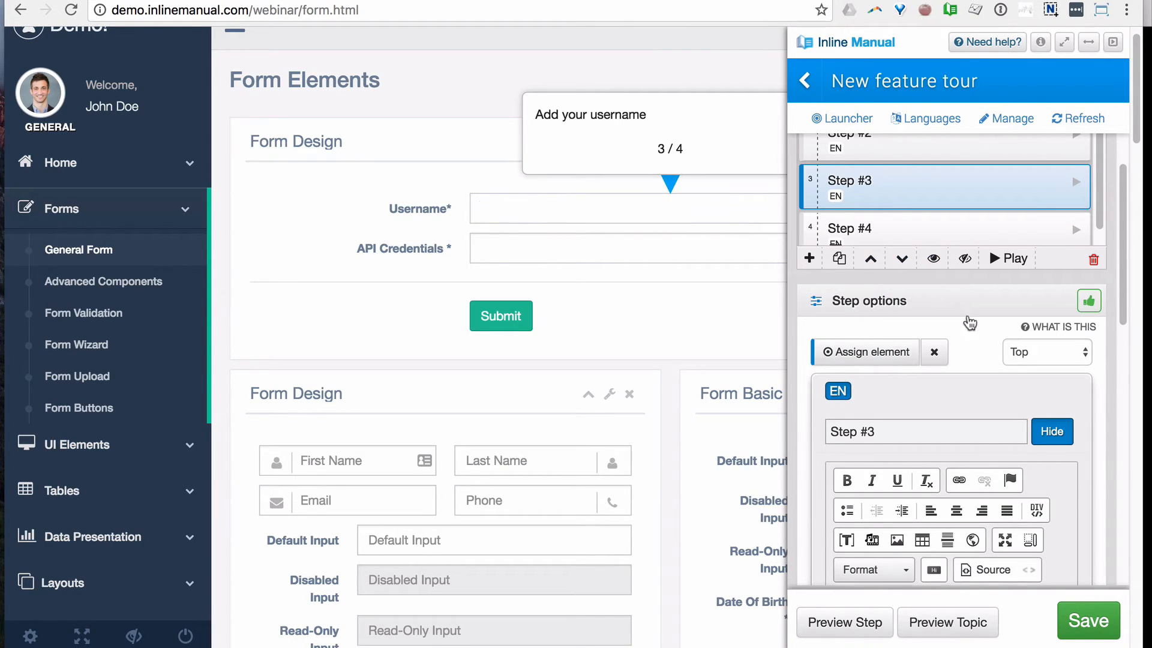
{"action": "scroll", "coordinate": [970, 322], "scroll_direction": "down", "scroll_amount": 5}
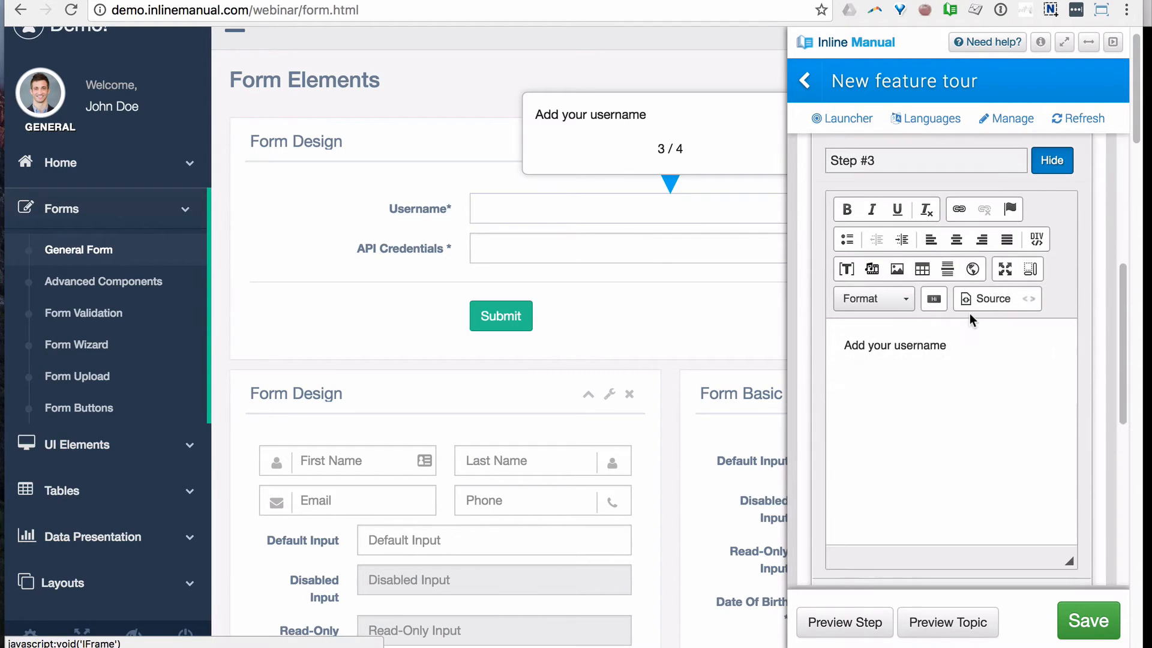
{"action": "scroll", "coordinate": [970, 314], "scroll_direction": "down", "scroll_amount": 4}
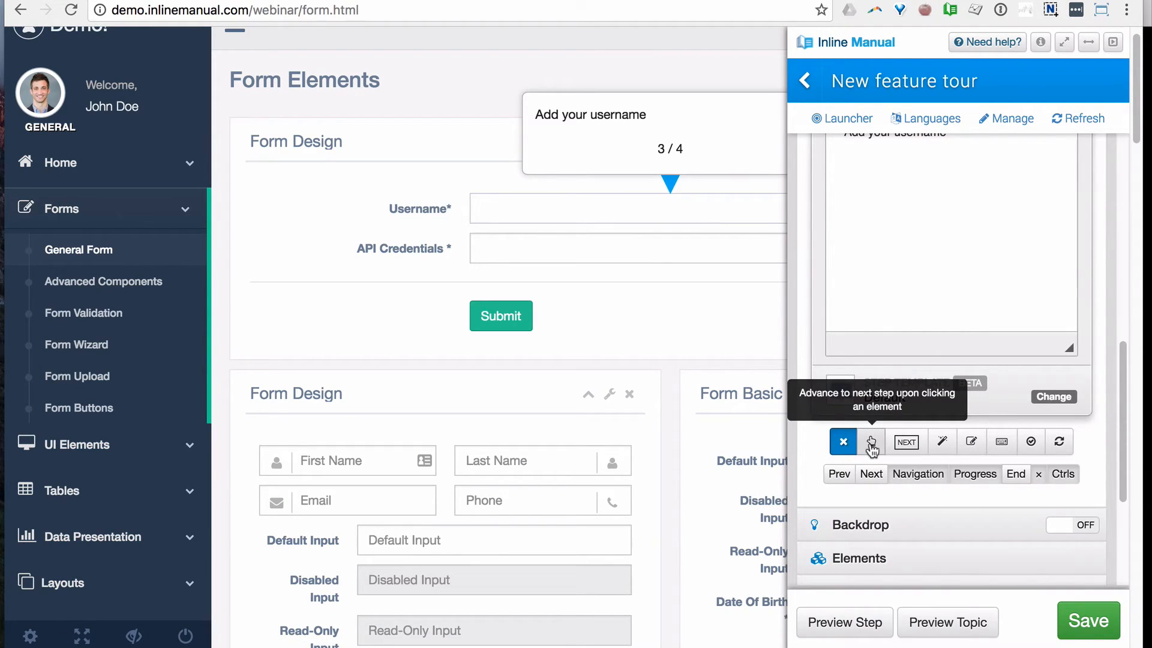
{"action": "left_click", "coordinate": [872, 444]}
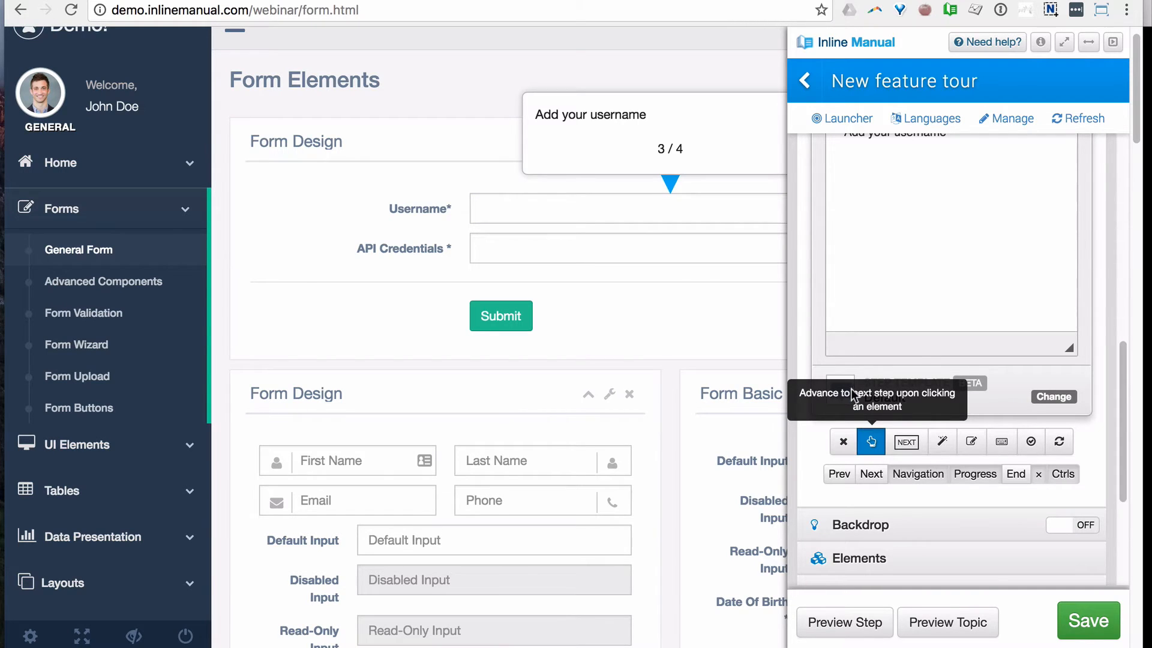
{"action": "left_click", "coordinate": [550, 208]}
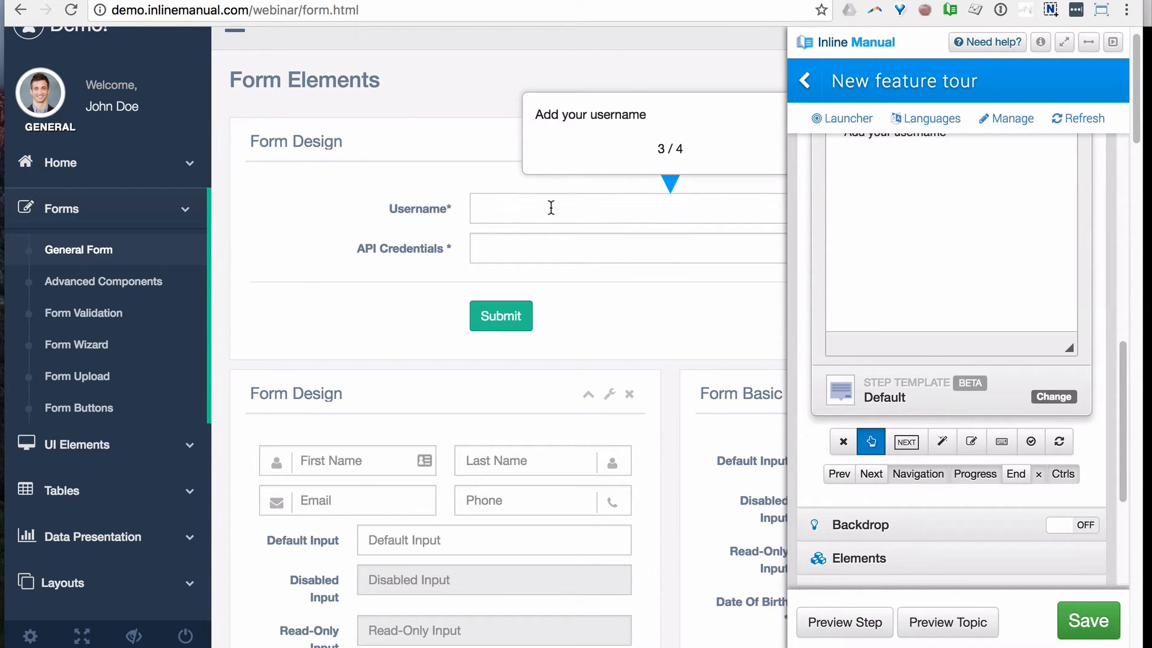
{"action": "scroll", "coordinate": [551, 207], "scroll_direction": "up", "scroll_amount": 1}
{"action": "scroll", "coordinate": [852, 232], "scroll_direction": "up", "scroll_amount": 3}
{"action": "scroll", "coordinate": [864, 231], "scroll_direction": "up", "scroll_amount": 3}
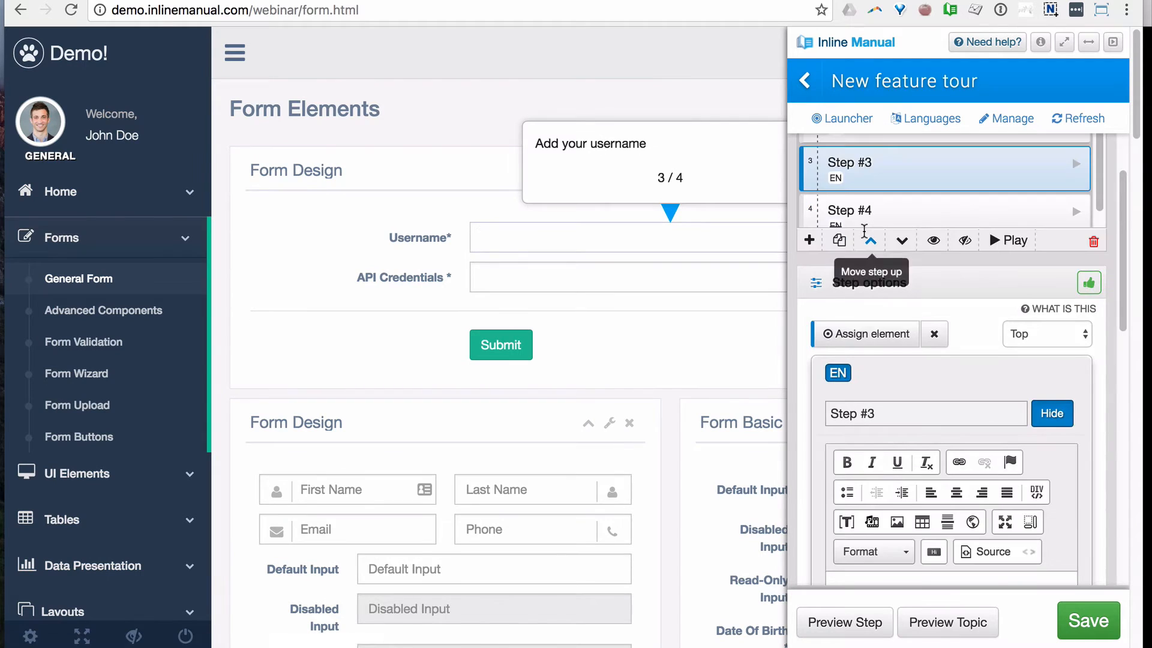
{"action": "scroll", "coordinate": [928, 230], "scroll_direction": "down", "scroll_amount": 7}
{"action": "scroll", "coordinate": [929, 234], "scroll_direction": "up", "scroll_amount": 2}
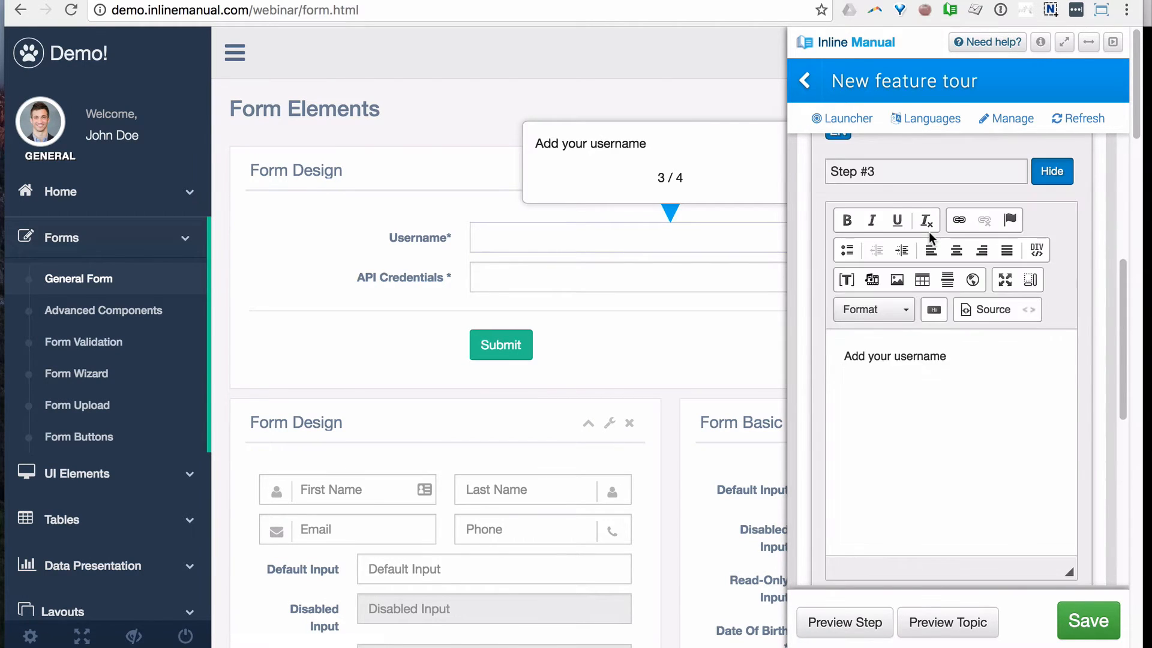
{"action": "scroll", "coordinate": [929, 234], "scroll_direction": "down", "scroll_amount": 5}
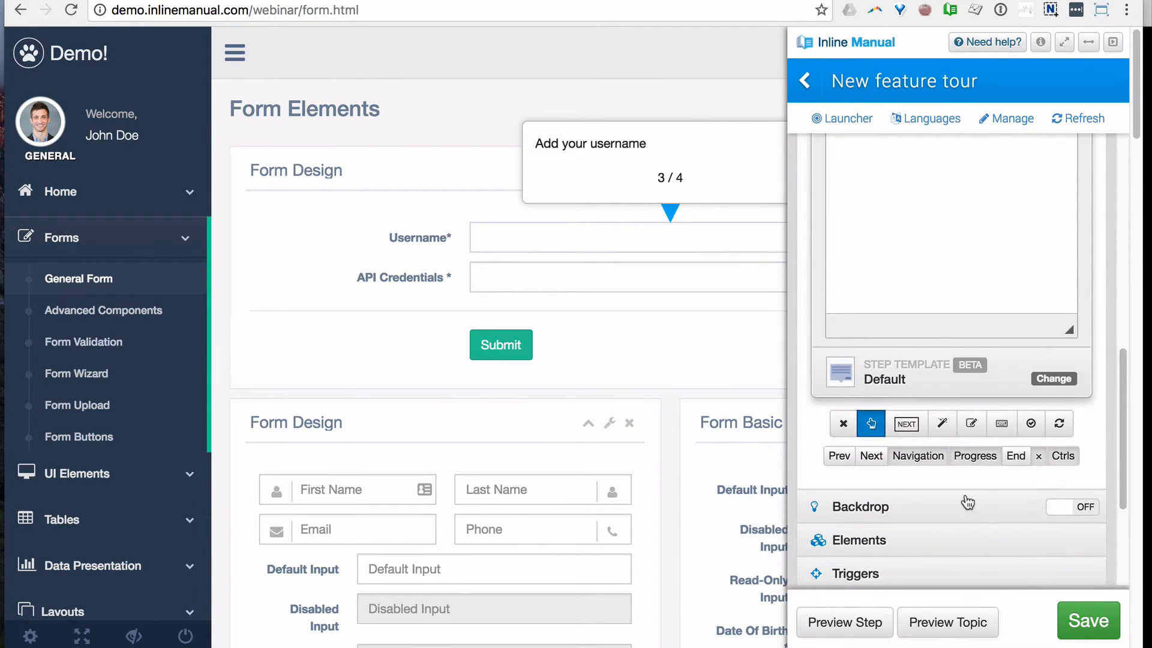
Select the fourth step and make it advance to the next step upon clicking an element.
{"action": "scroll", "coordinate": [905, 342], "scroll_direction": "up", "scroll_amount": 7}
{"action": "left_click", "coordinate": [924, 265]}
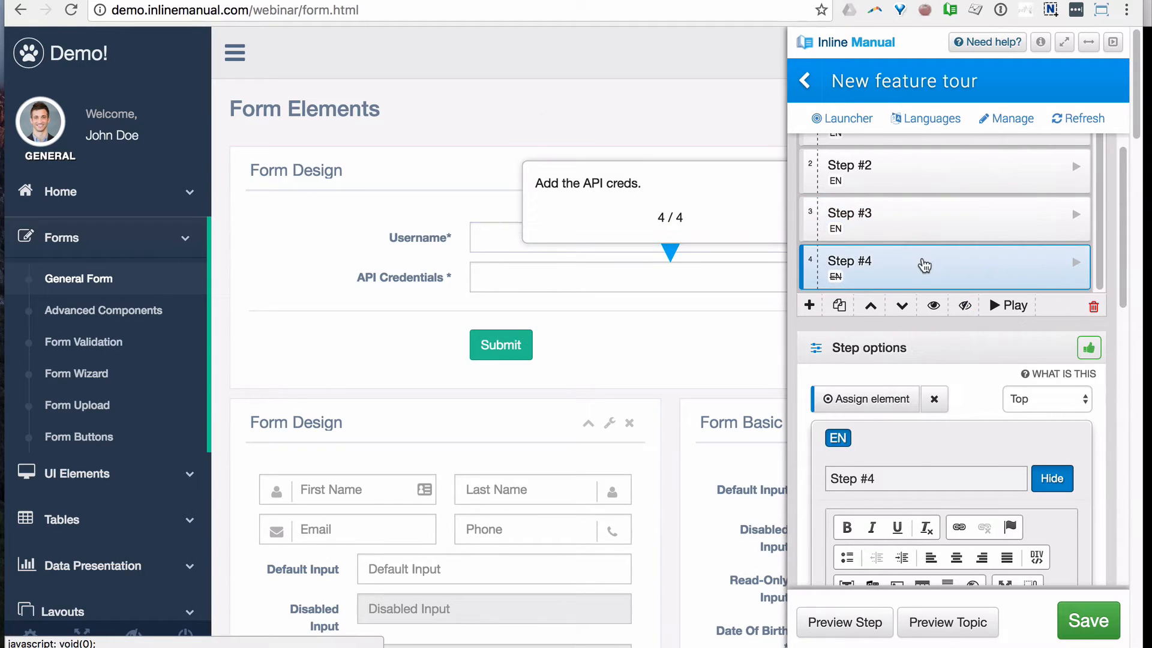
{"action": "scroll", "coordinate": [954, 312], "scroll_direction": "down", "scroll_amount": 1}
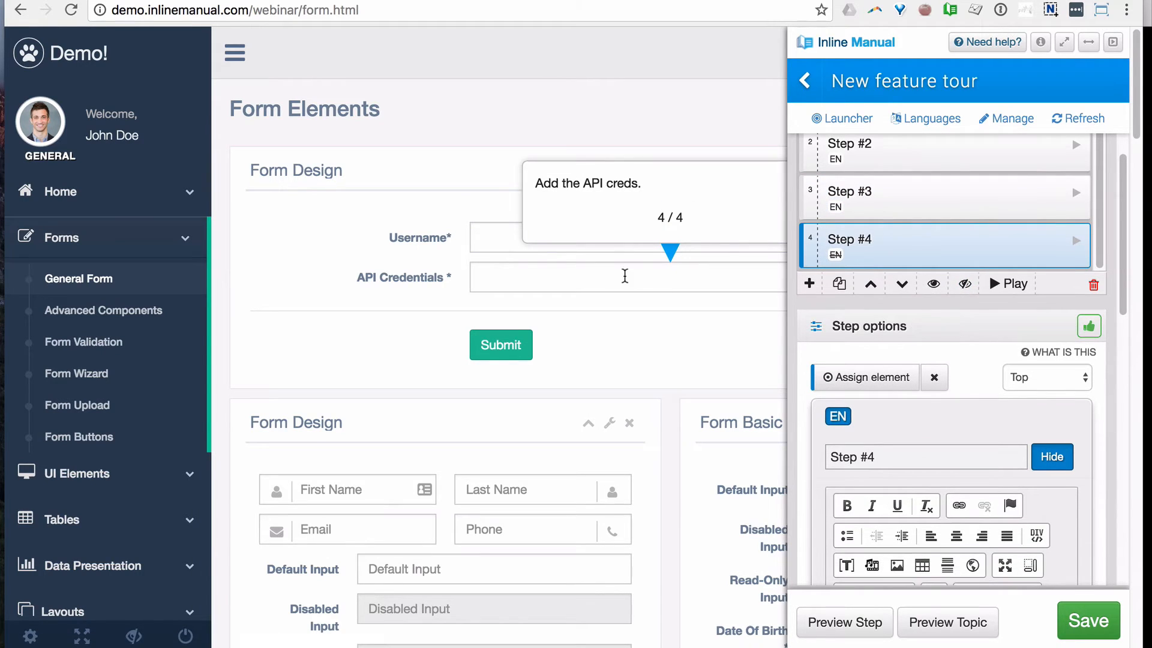
{"action": "left_click", "coordinate": [612, 274]}
{"action": "scroll", "coordinate": [918, 342], "scroll_direction": "down", "scroll_amount": 5}
{"action": "scroll", "coordinate": [920, 346], "scroll_direction": "down", "scroll_amount": 4}
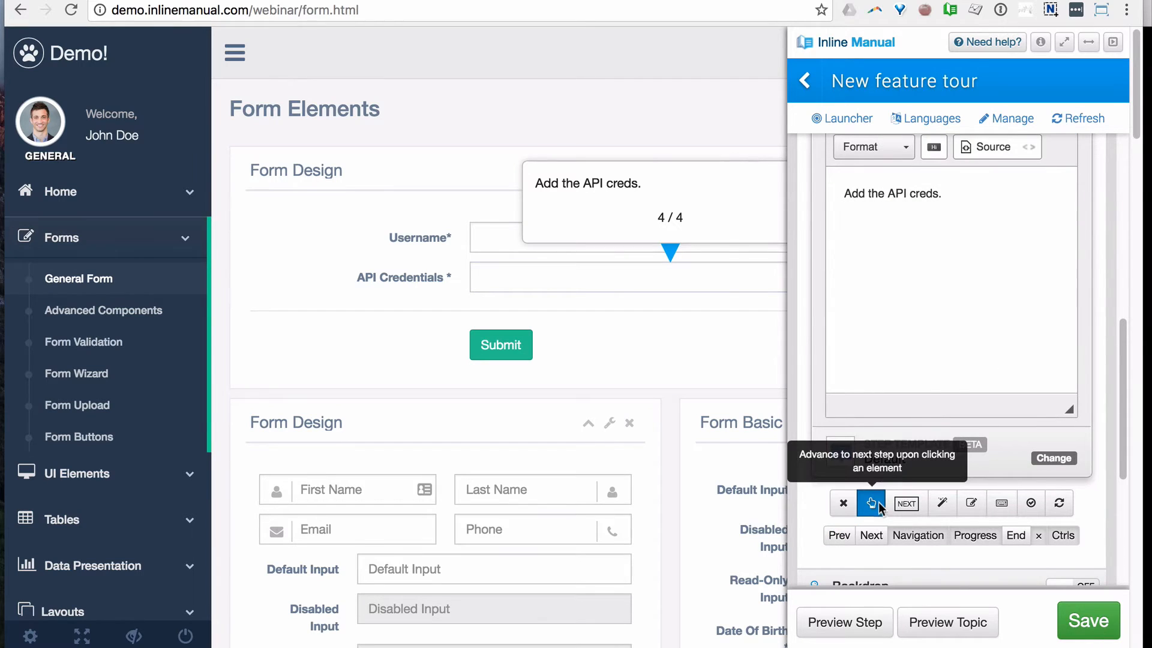
Add a fifth step and assign it to the form's Submit button.
{"action": "scroll", "coordinate": [996, 351], "scroll_direction": "up", "scroll_amount": 7}
{"action": "scroll", "coordinate": [1004, 348], "scroll_direction": "up", "scroll_amount": 2}
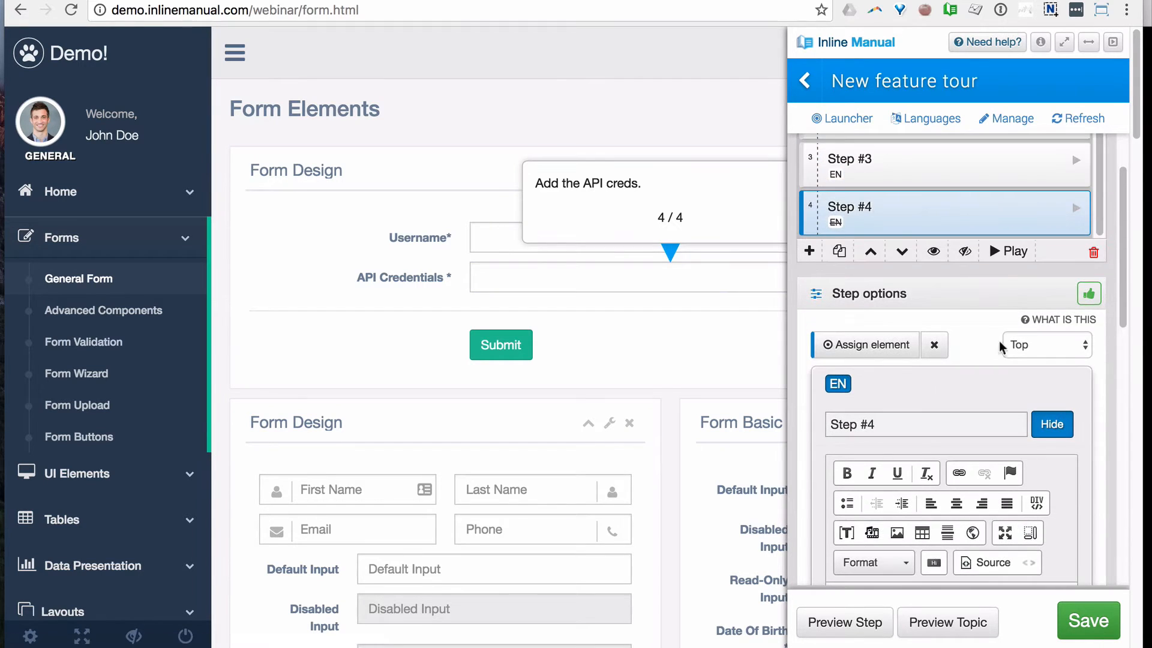
{"action": "left_click", "coordinate": [807, 252]}
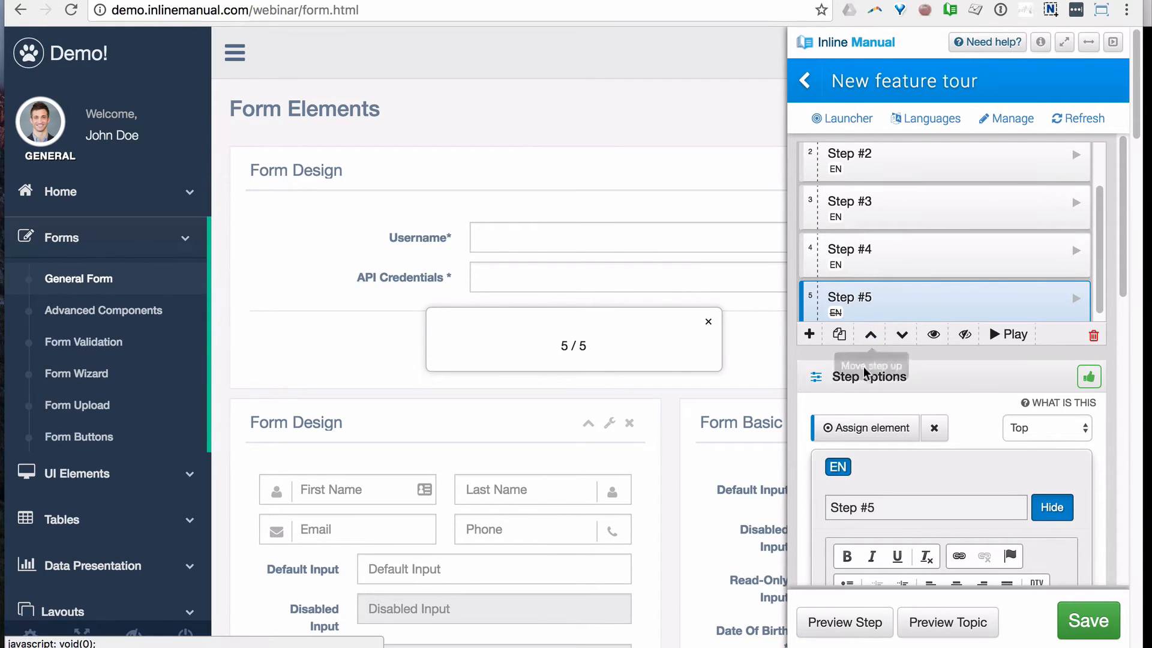
{"action": "left_click", "coordinate": [864, 426]}
{"action": "left_click", "coordinate": [527, 346]}
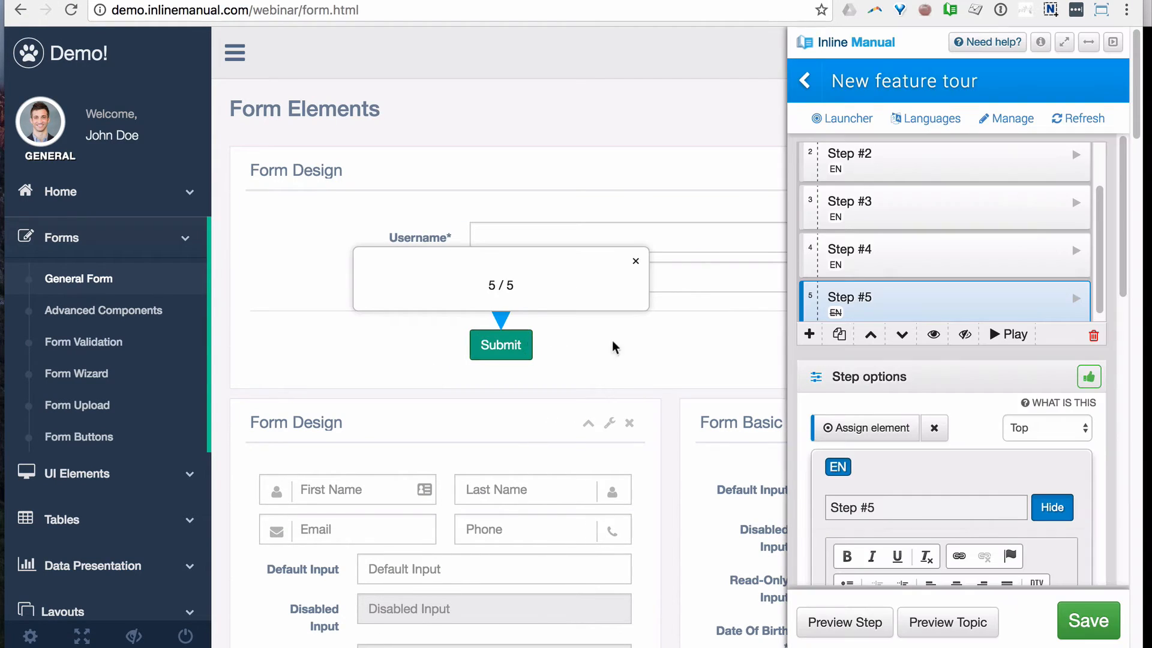
Enter "Click Submit" as the fifth step's text and make the word "Submit" bold.
{"action": "scroll", "coordinate": [956, 376], "scroll_direction": "down", "scroll_amount": 5}
{"action": "left_click", "coordinate": [945, 441]}
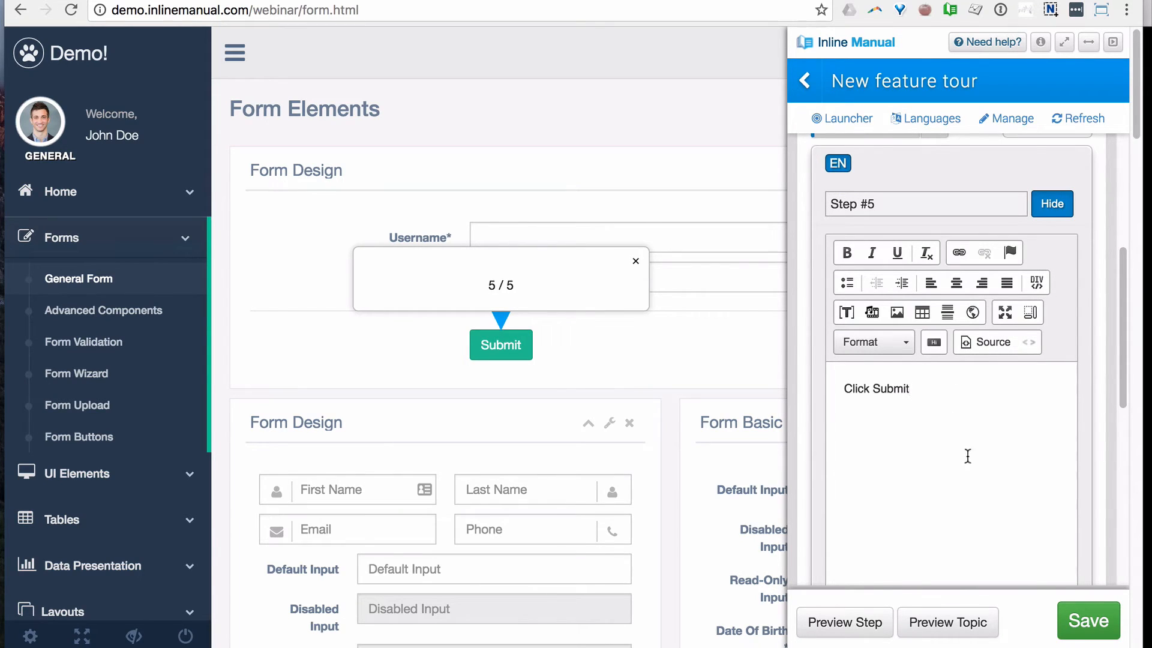
{"action": "double_click", "coordinate": [892, 388]}
{"action": "key", "text": "ctrl+b"}
{"action": "left_click", "coordinate": [968, 383]}
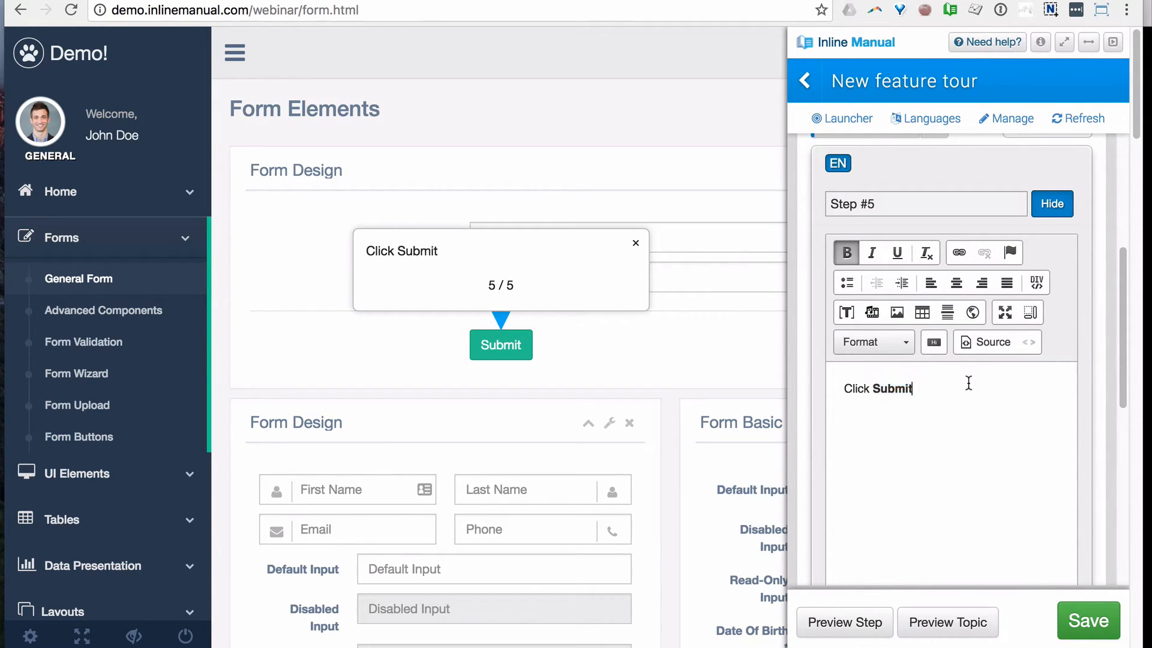
Extend the fifth step's text with ". And you're done!" and remove the bold from "And you're done!".
{"action": "type", "text": ". And you're done!"}
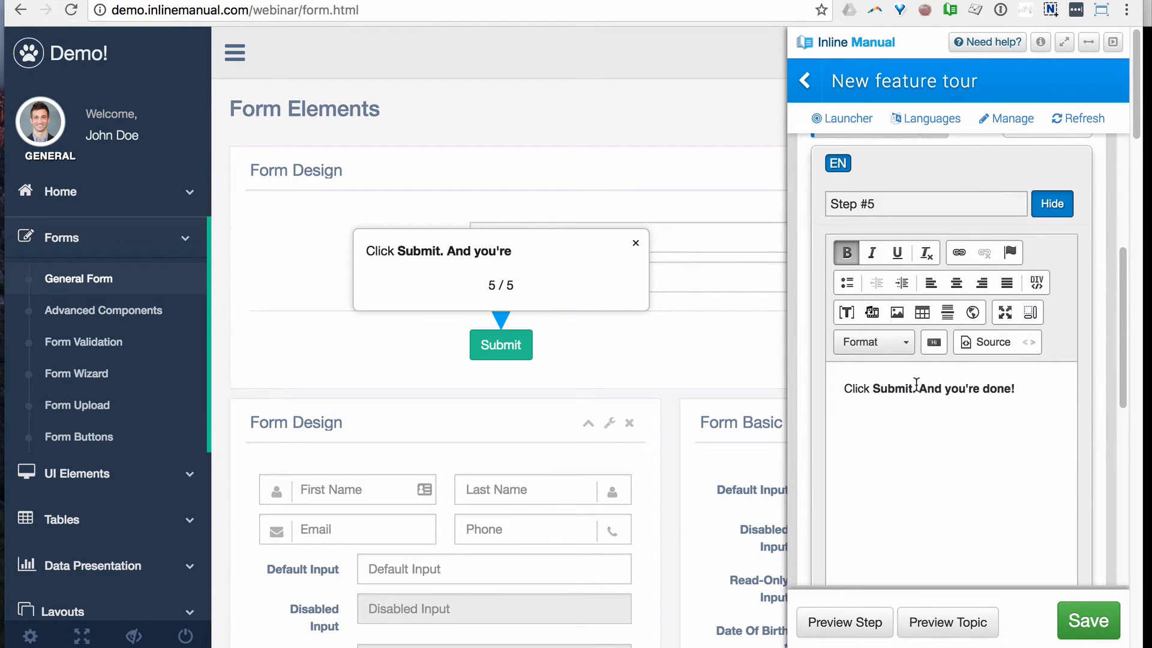
{"action": "left_click", "coordinate": [916, 387], "text": "shift"}
{"action": "key", "text": "ctrl+b"}
{"action": "left_click", "coordinate": [1025, 388]}
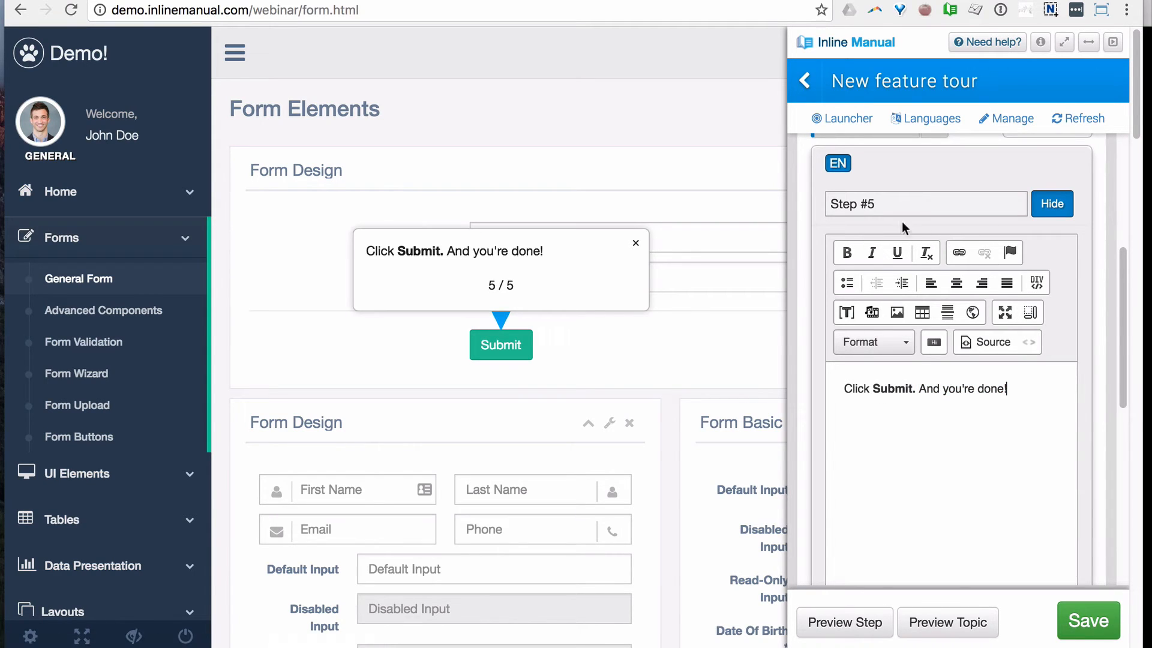
View the HTML source of the fifth step's text and return to the formatted view.
{"action": "left_click", "coordinate": [1000, 341]}
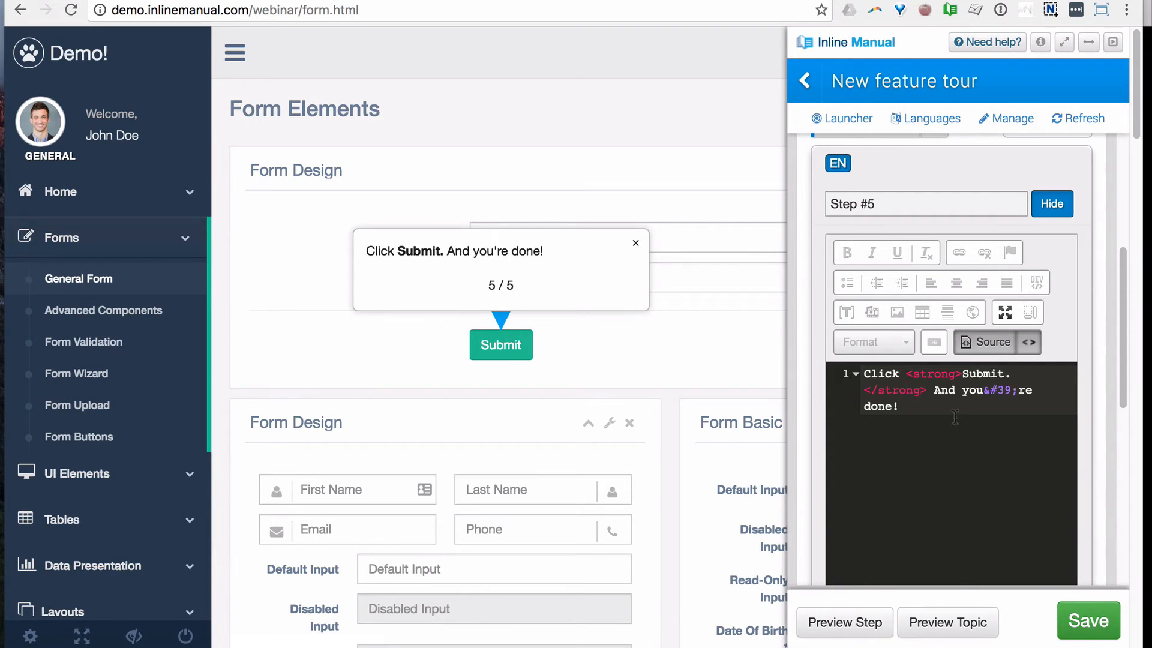
{"action": "left_click", "coordinate": [983, 342]}
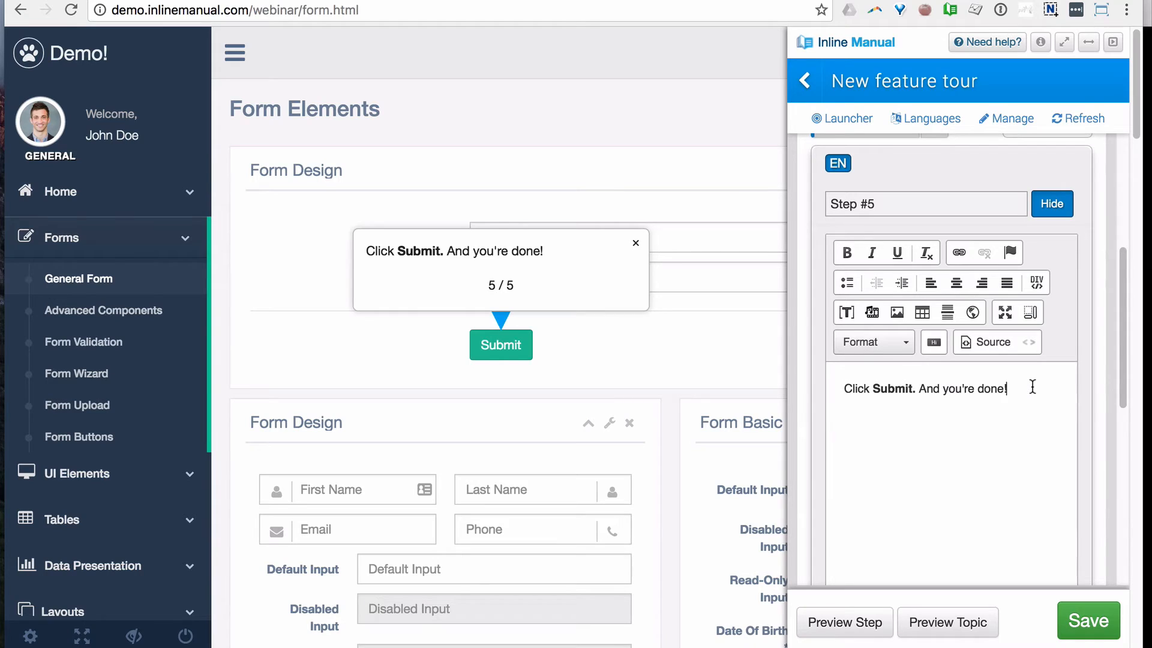
{"action": "scroll", "coordinate": [1086, 336], "scroll_direction": "down", "scroll_amount": 5}
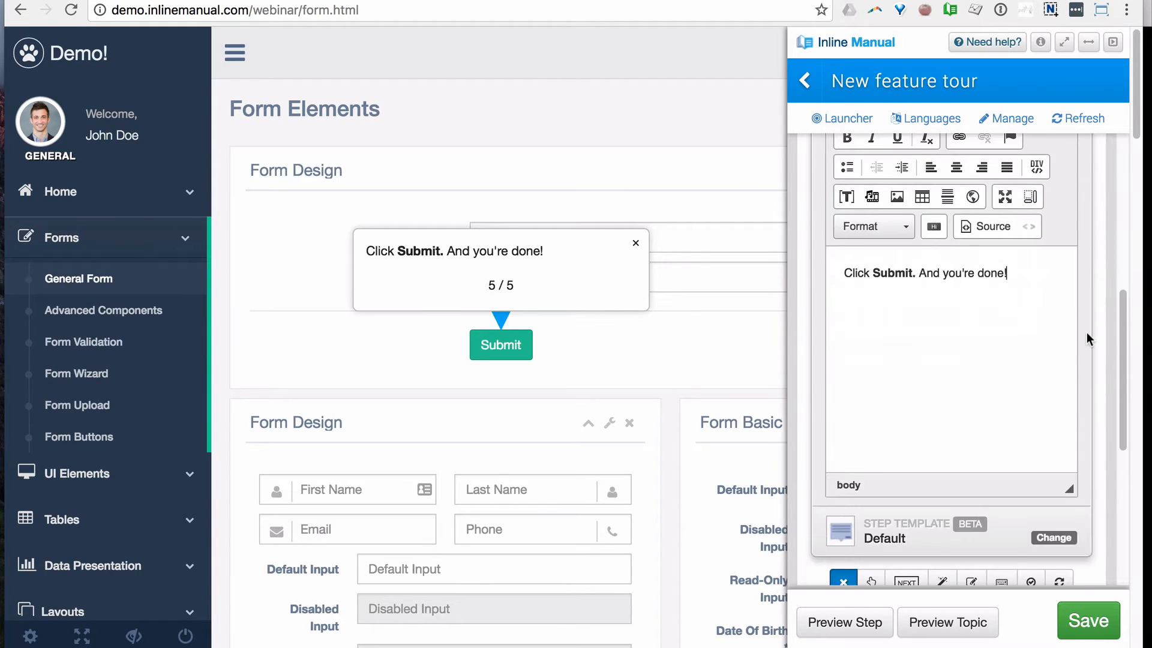
{"action": "scroll", "coordinate": [1086, 332], "scroll_direction": "up", "scroll_amount": 1}
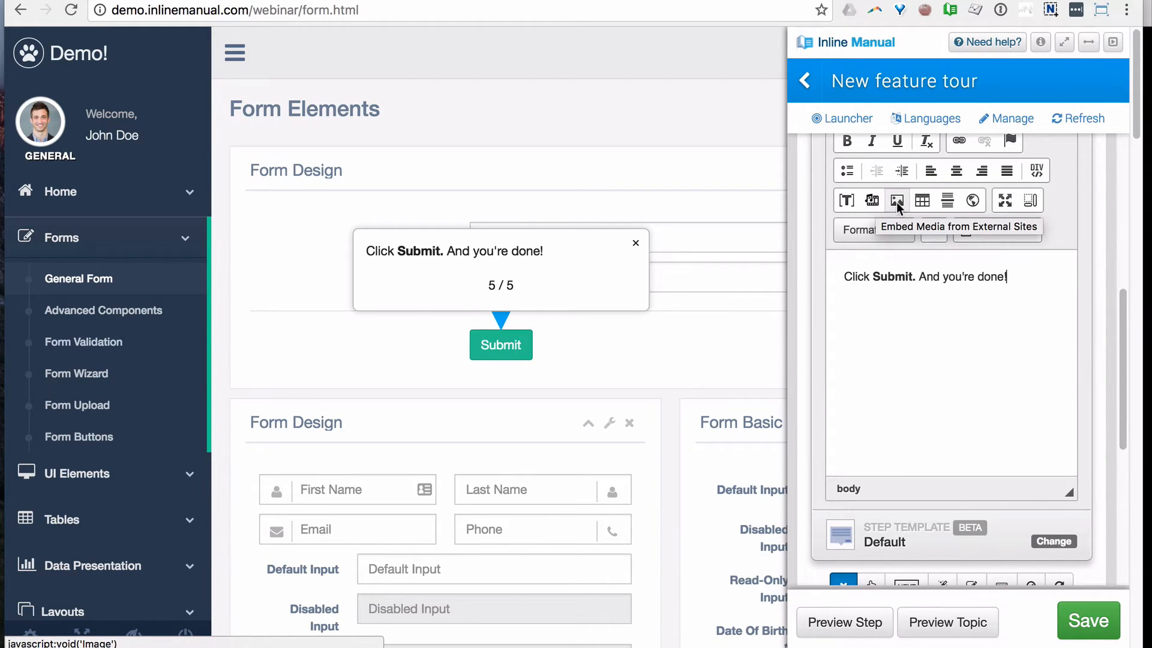
{"action": "left_click", "coordinate": [866, 200]}
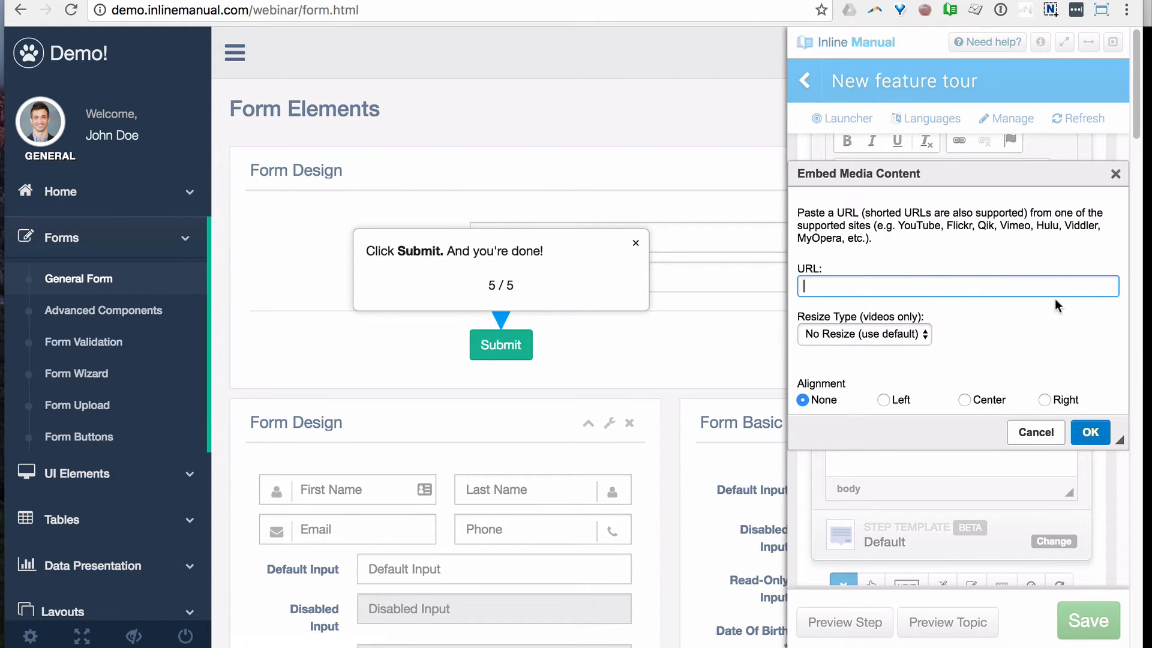
{"action": "left_click", "coordinate": [1091, 434]}
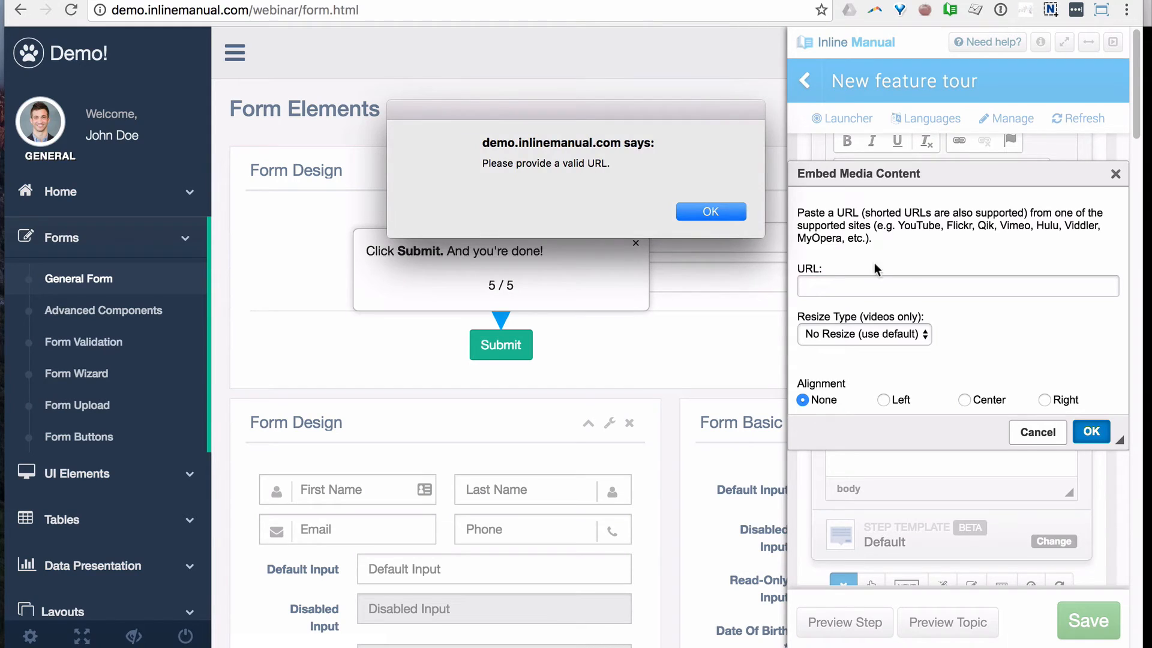
{"action": "left_click", "coordinate": [709, 214]}
{"action": "left_click", "coordinate": [964, 316]}
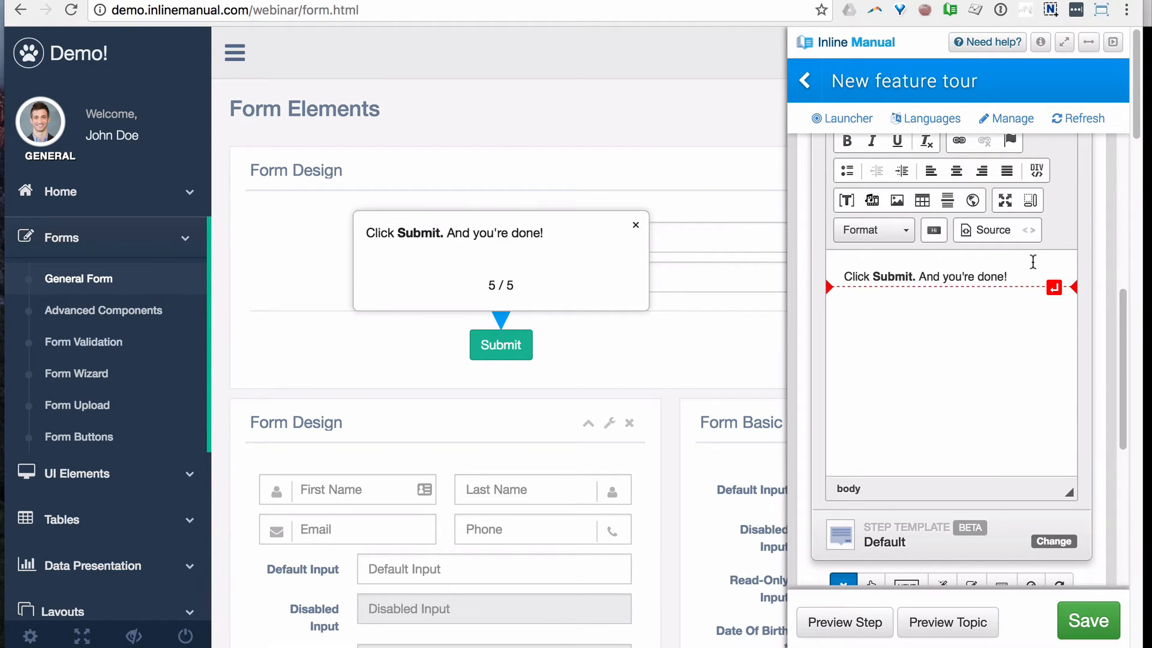
Add a sixth step to the tour and enter "Well done!" as its text.
{"action": "scroll", "coordinate": [1086, 477], "scroll_direction": "down", "scroll_amount": 2}
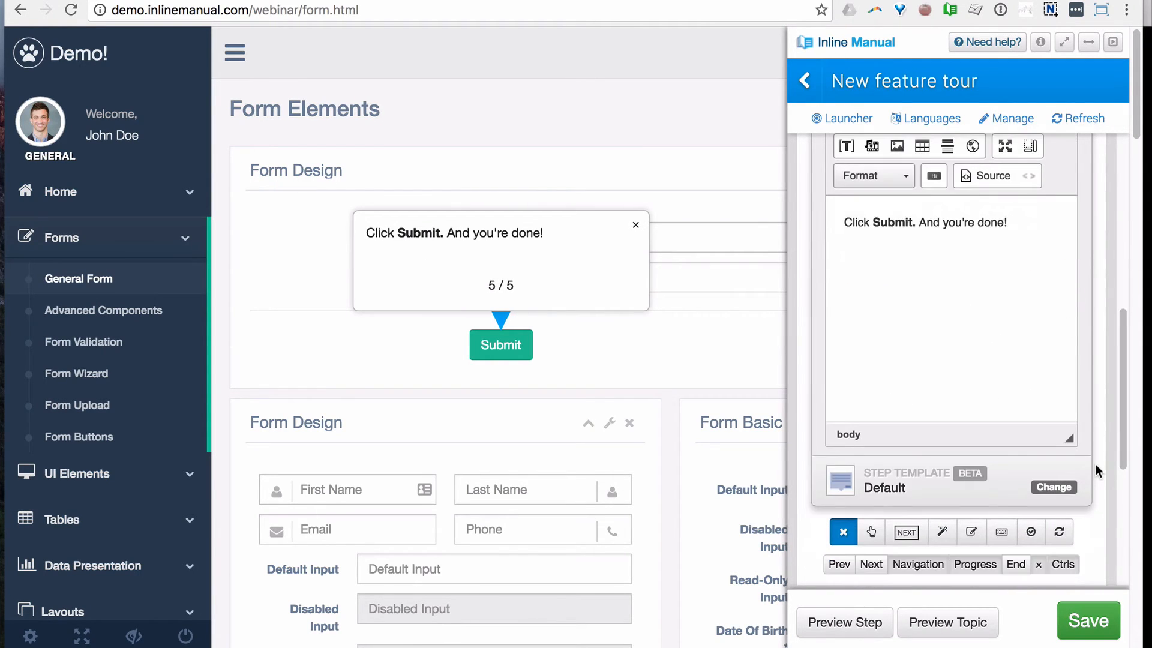
{"action": "scroll", "coordinate": [1095, 464], "scroll_direction": "up", "scroll_amount": 3}
{"action": "scroll", "coordinate": [1096, 464], "scroll_direction": "up", "scroll_amount": 3}
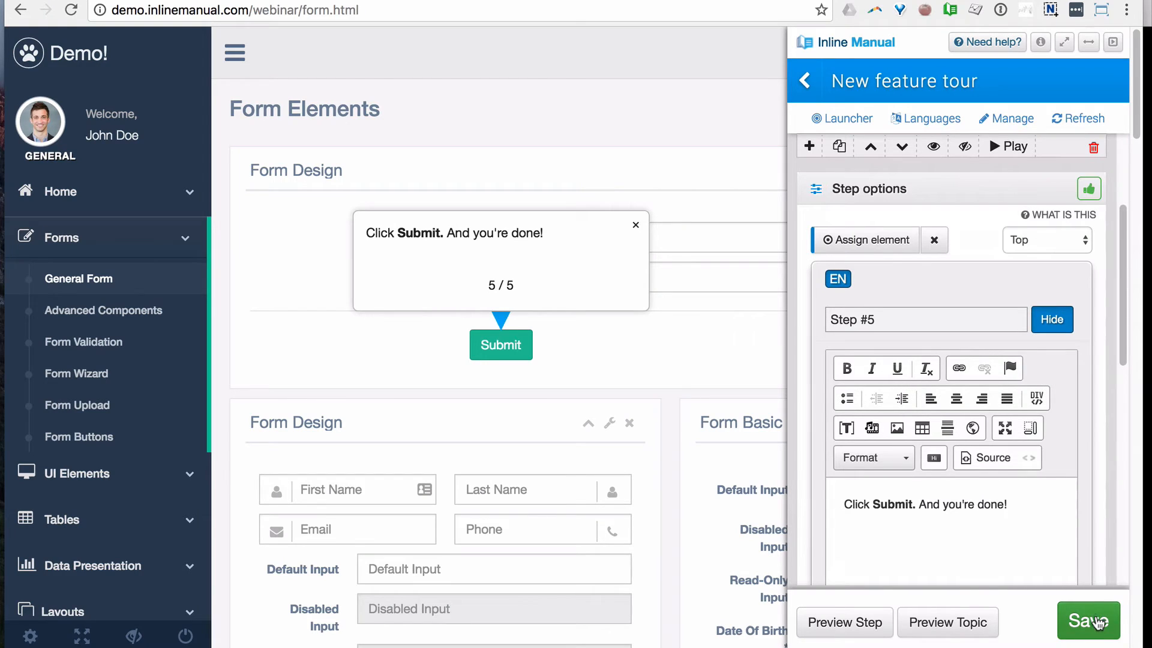
{"action": "scroll", "coordinate": [996, 400], "scroll_direction": "up", "scroll_amount": 3}
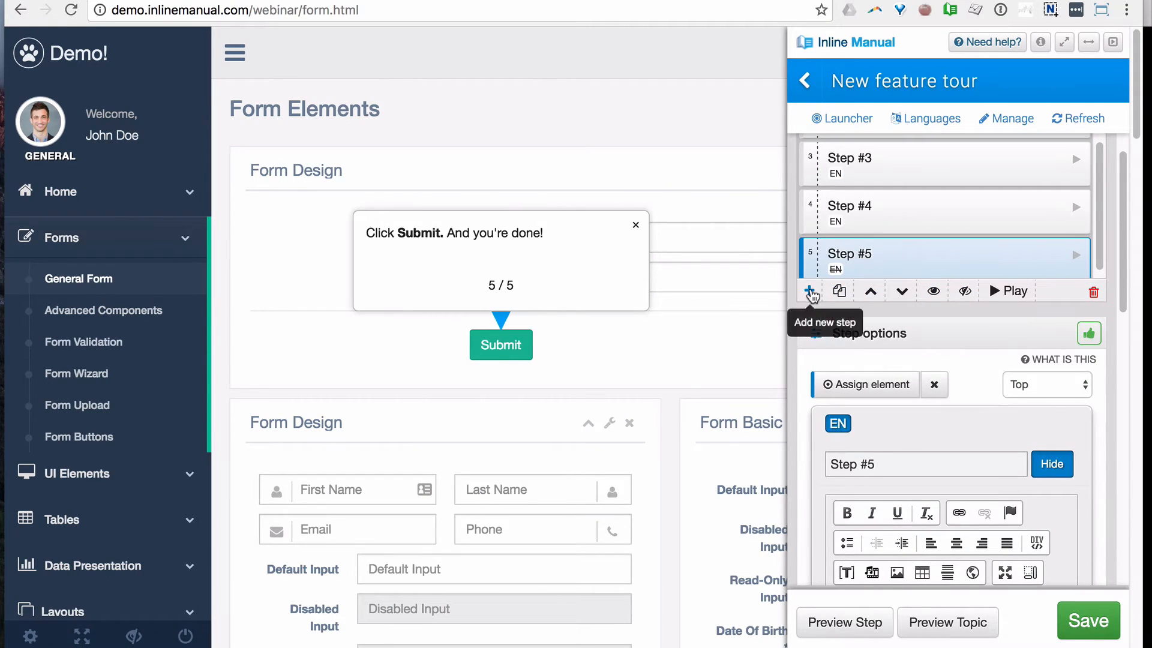
{"action": "left_click", "coordinate": [810, 292]}
{"action": "scroll", "coordinate": [931, 363], "scroll_direction": "down", "scroll_amount": 4}
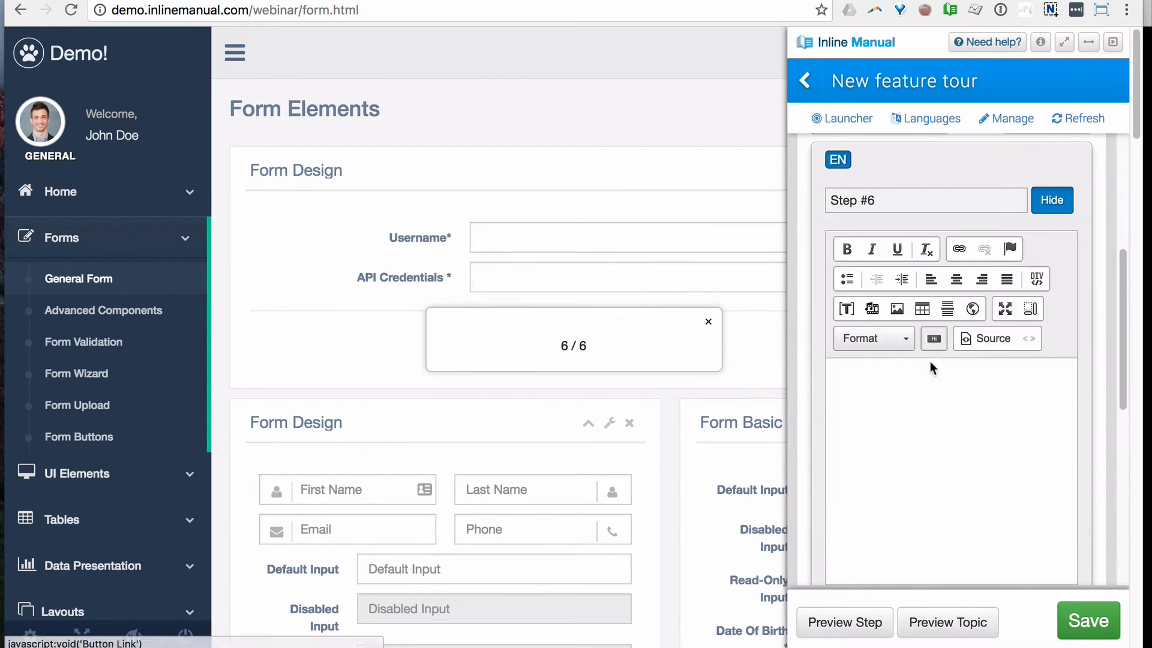
{"action": "left_click", "coordinate": [932, 376]}
{"action": "type", "text": "Well done!"}
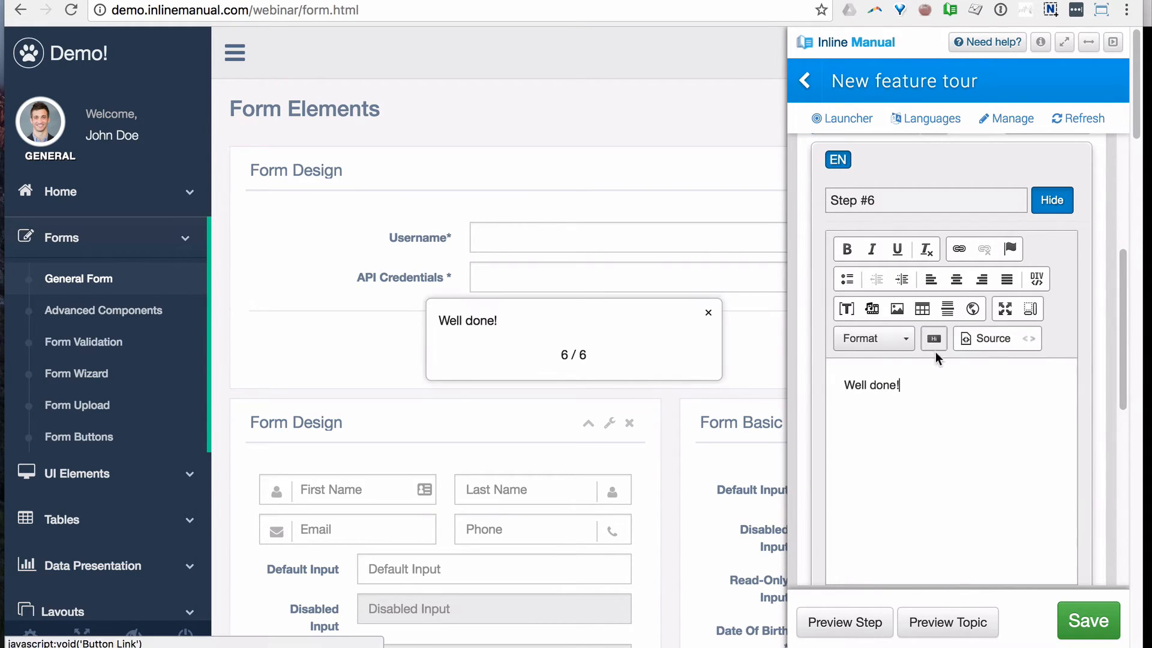
Format the sixth step's "Well done!" text as a centered Heading 2.
{"action": "key", "text": "ctrl+a"}
{"action": "left_click", "coordinate": [884, 340]}
{"action": "left_click", "coordinate": [878, 441]}
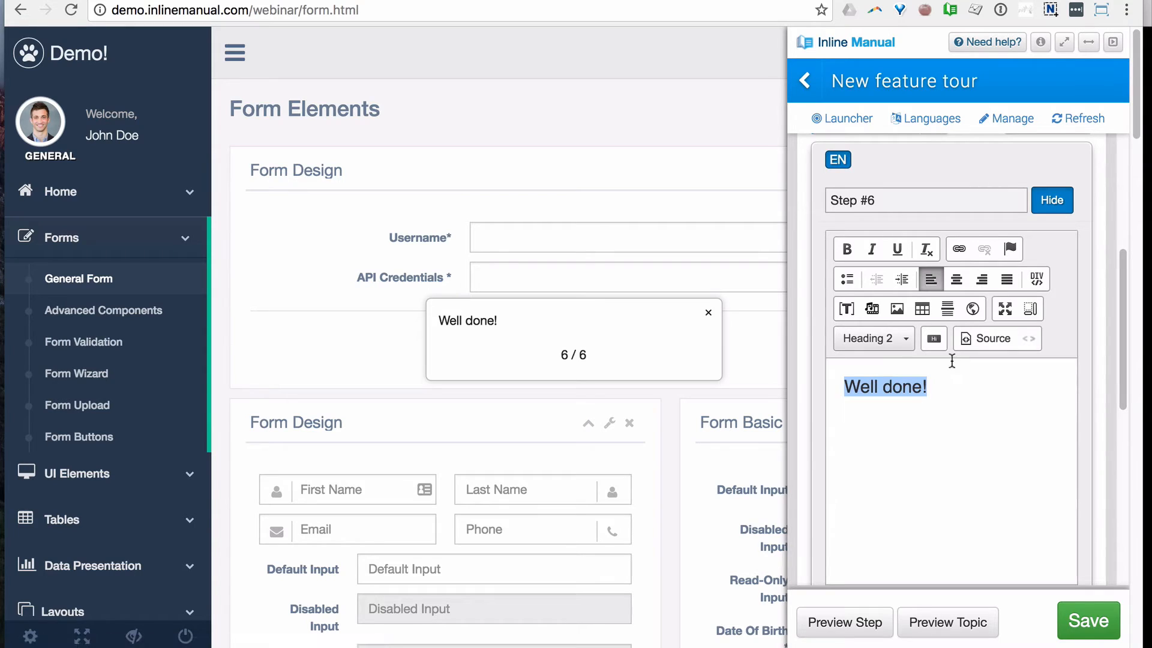
{"action": "left_click", "coordinate": [959, 281]}
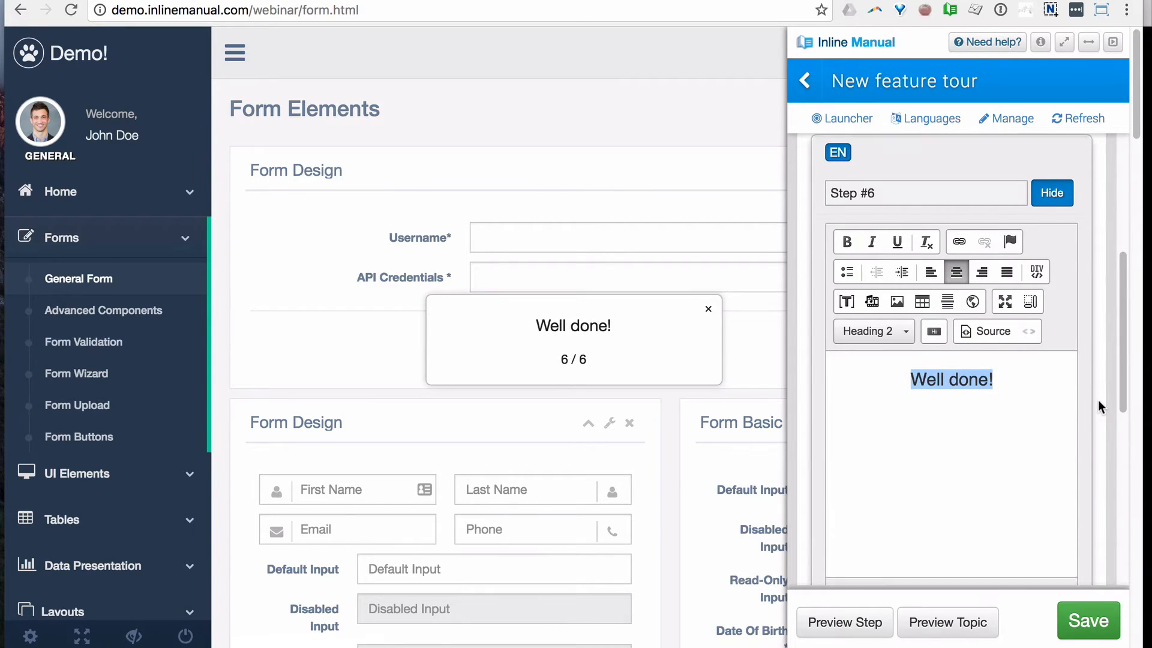
Enable the End control on the sixth step and save the tour.
{"action": "scroll", "coordinate": [1098, 400], "scroll_direction": "down", "scroll_amount": 5}
{"action": "left_click", "coordinate": [1017, 431]}
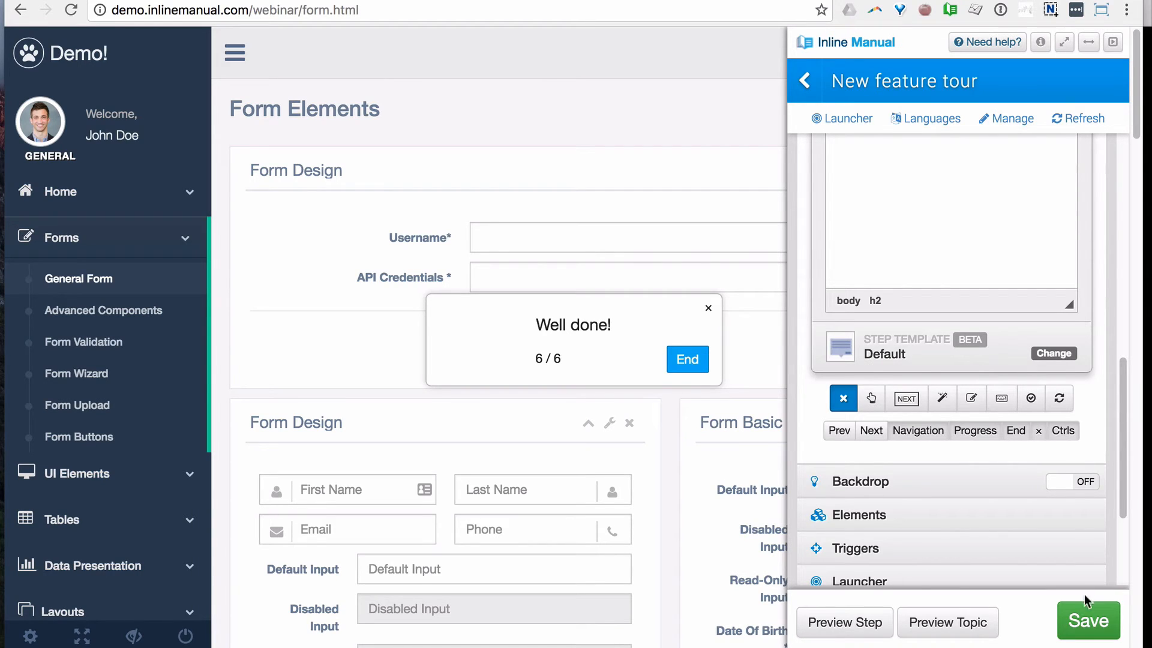
{"action": "left_click", "coordinate": [1087, 618]}
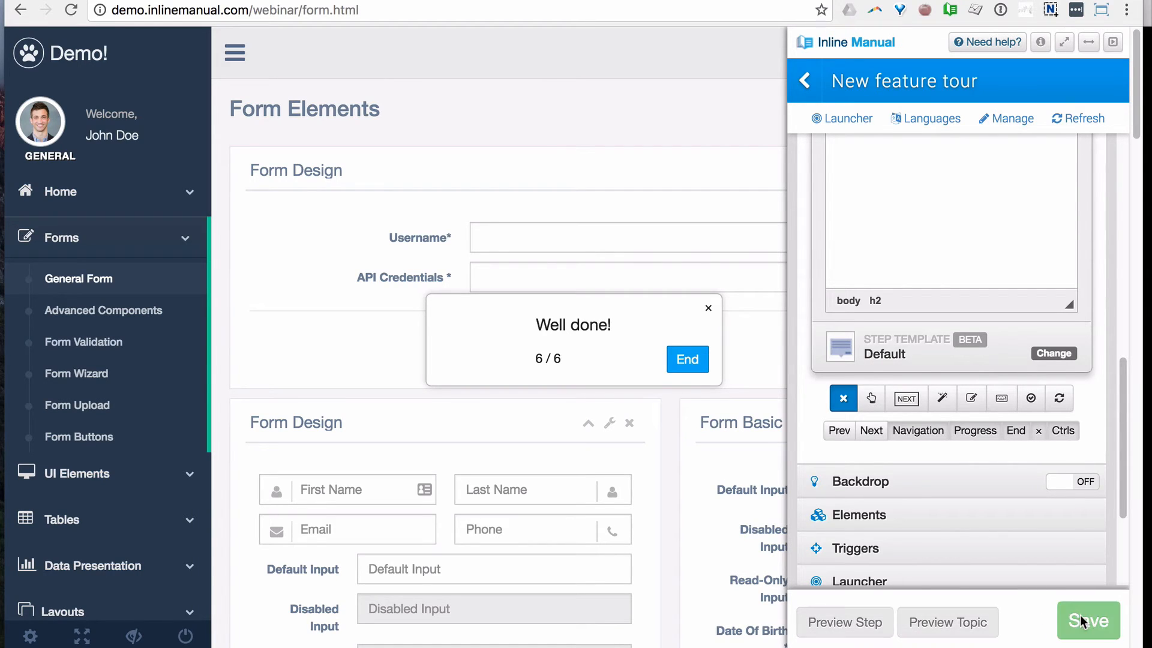
Exit the authoring tool and try to play the New feature tour from the Inline Manual widget on the form page.
{"action": "left_click", "coordinate": [807, 83]}
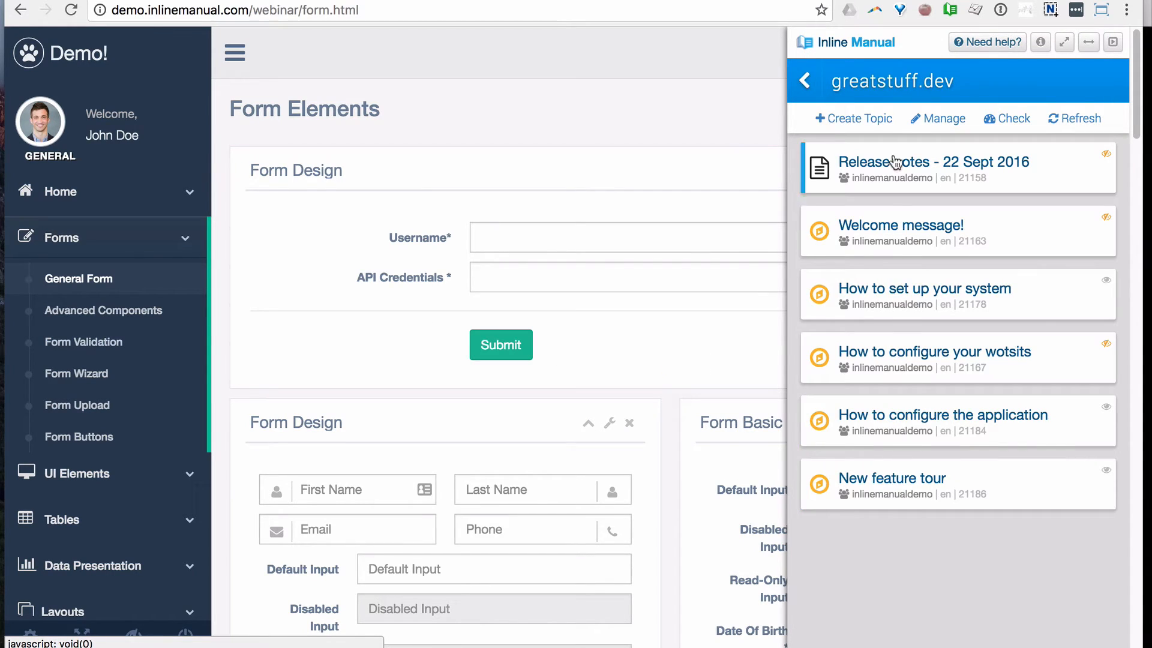
{"action": "left_click", "coordinate": [950, 10]}
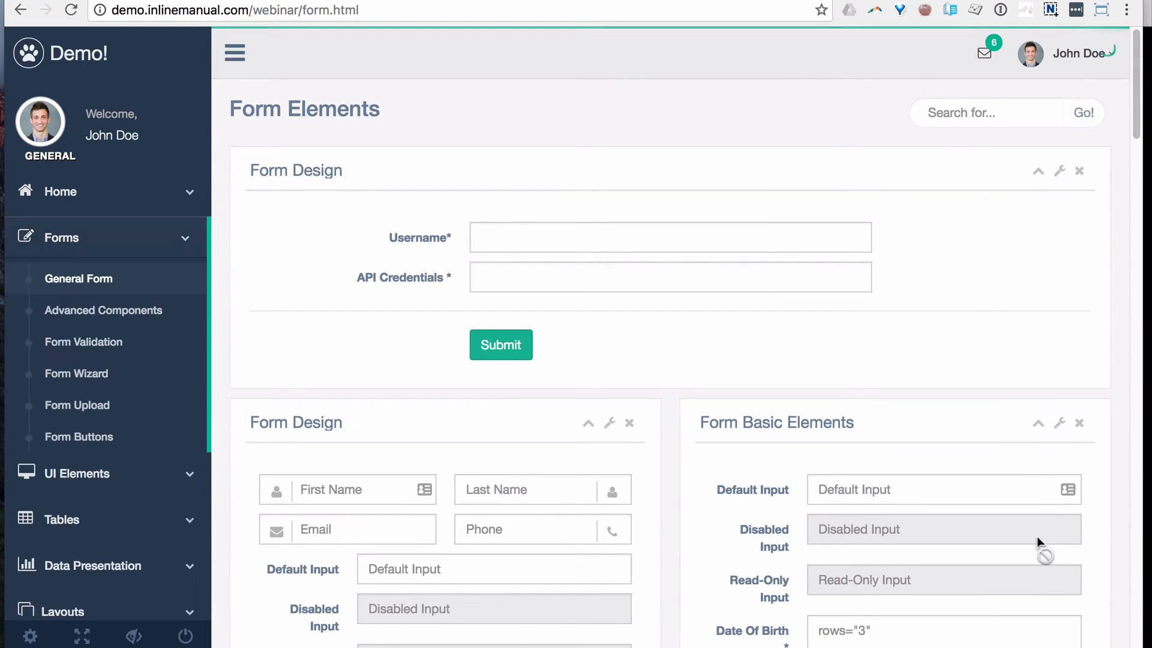
{"action": "left_click", "coordinate": [1058, 627]}
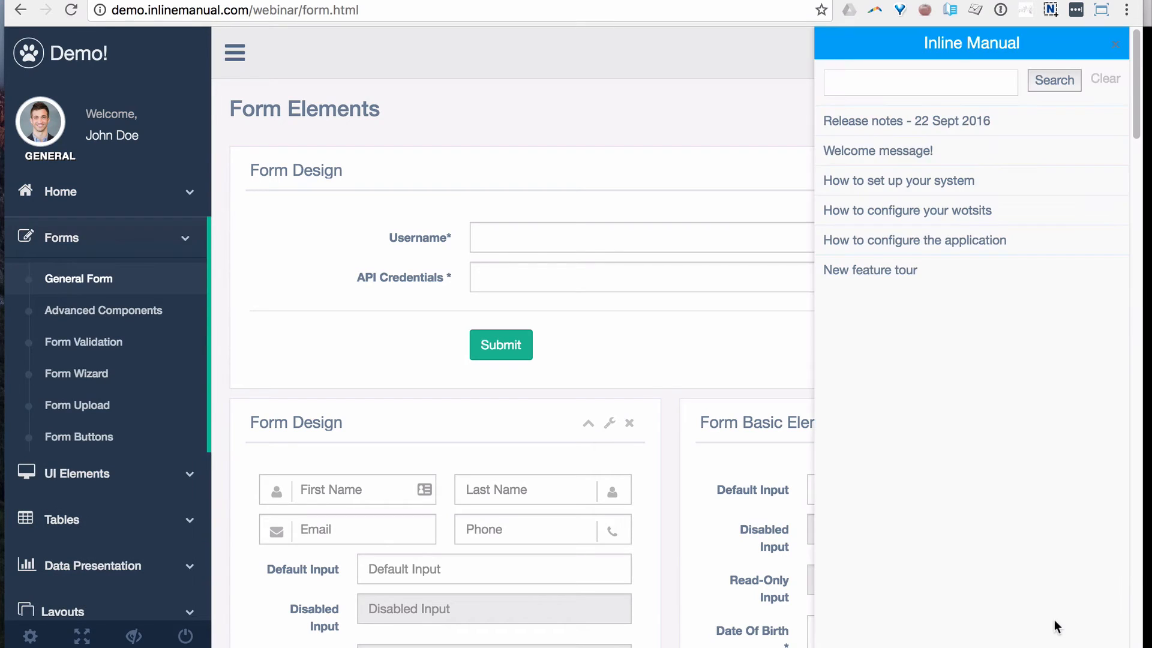
{"action": "left_click", "coordinate": [904, 273]}
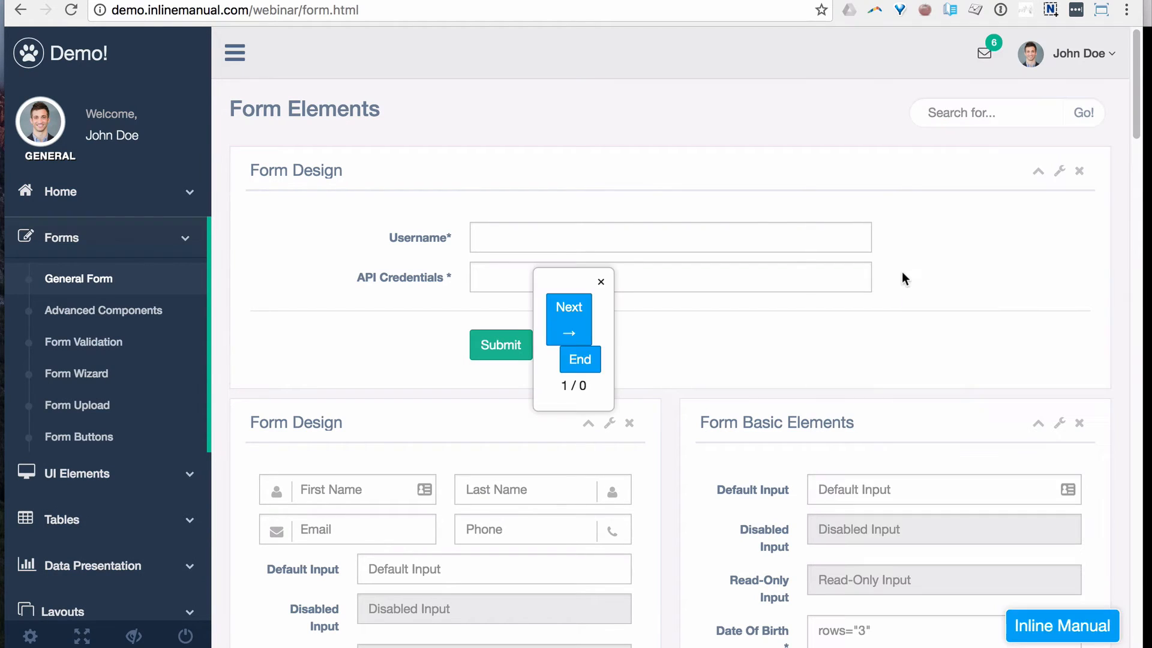
{"action": "left_click", "coordinate": [601, 281]}
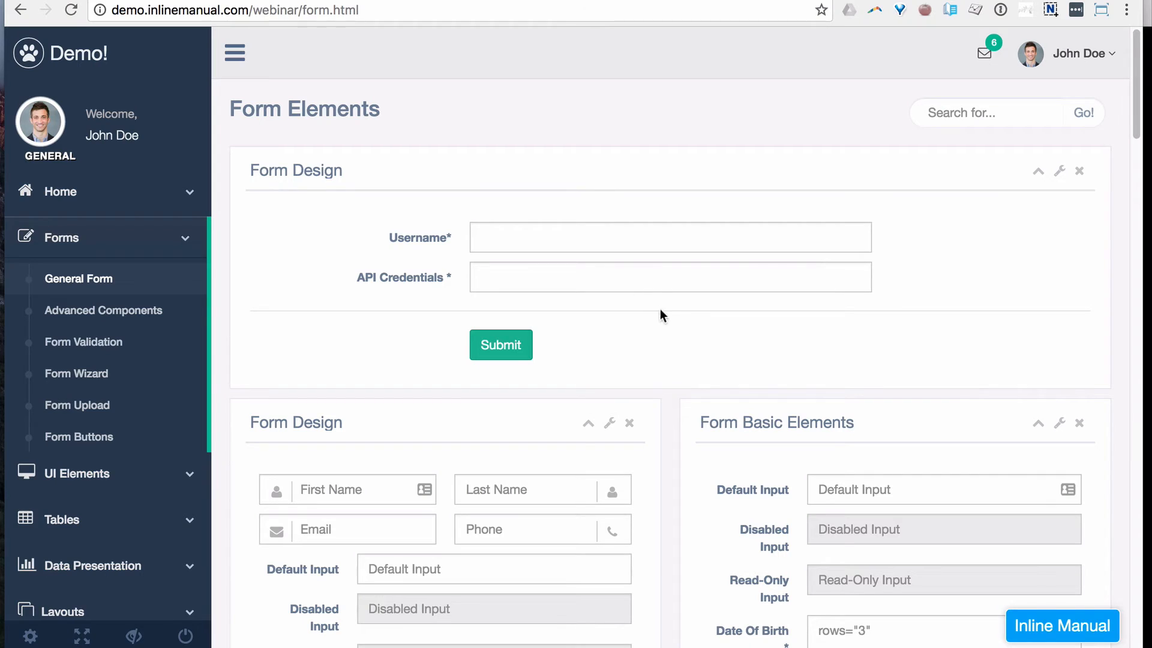
Reload the form page and try to play the New feature tour again.
{"action": "key", "text": "super+r"}
{"action": "left_click", "coordinate": [1067, 636]}
{"action": "left_click", "coordinate": [895, 277]}
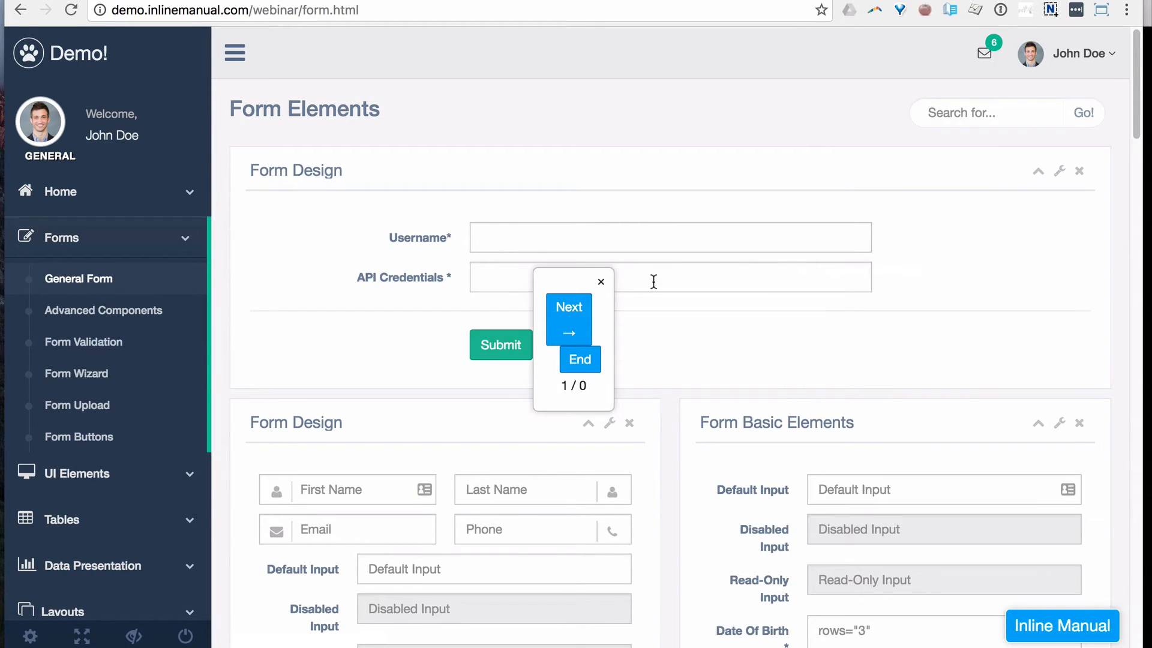
{"action": "left_click", "coordinate": [582, 304]}
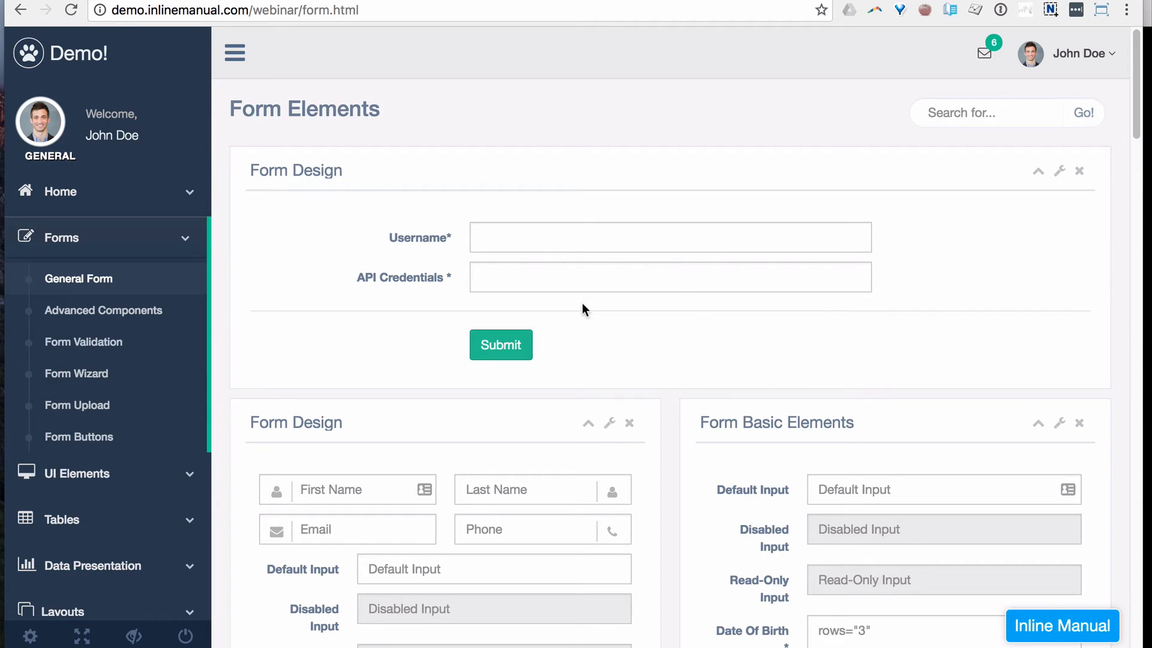
Go to the Home section's Dashboard page, reload it, and test the start of the New feature tour.
{"action": "left_click", "coordinate": [48, 190]}
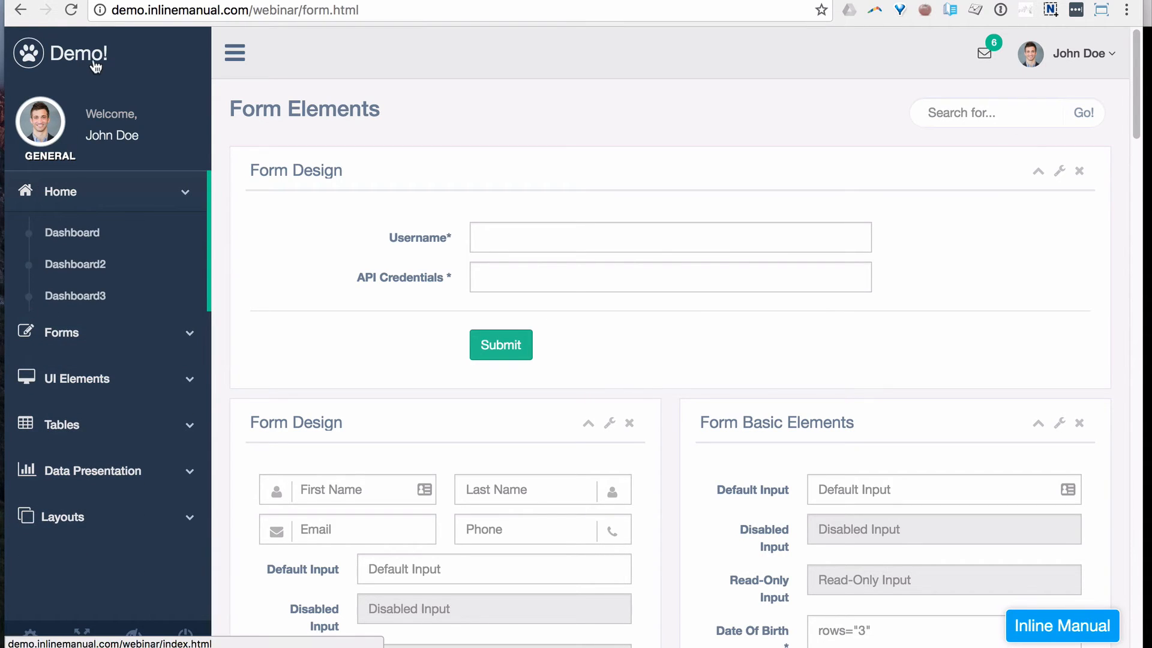
{"action": "left_click", "coordinate": [71, 232]}
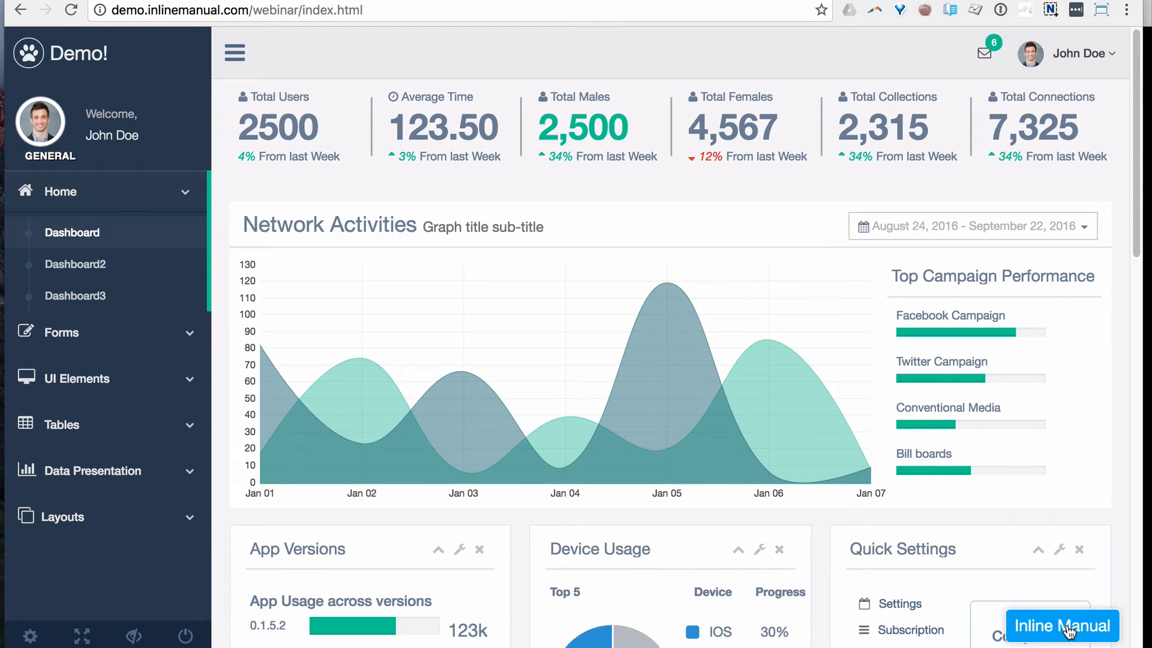
{"action": "key", "text": "super+r"}
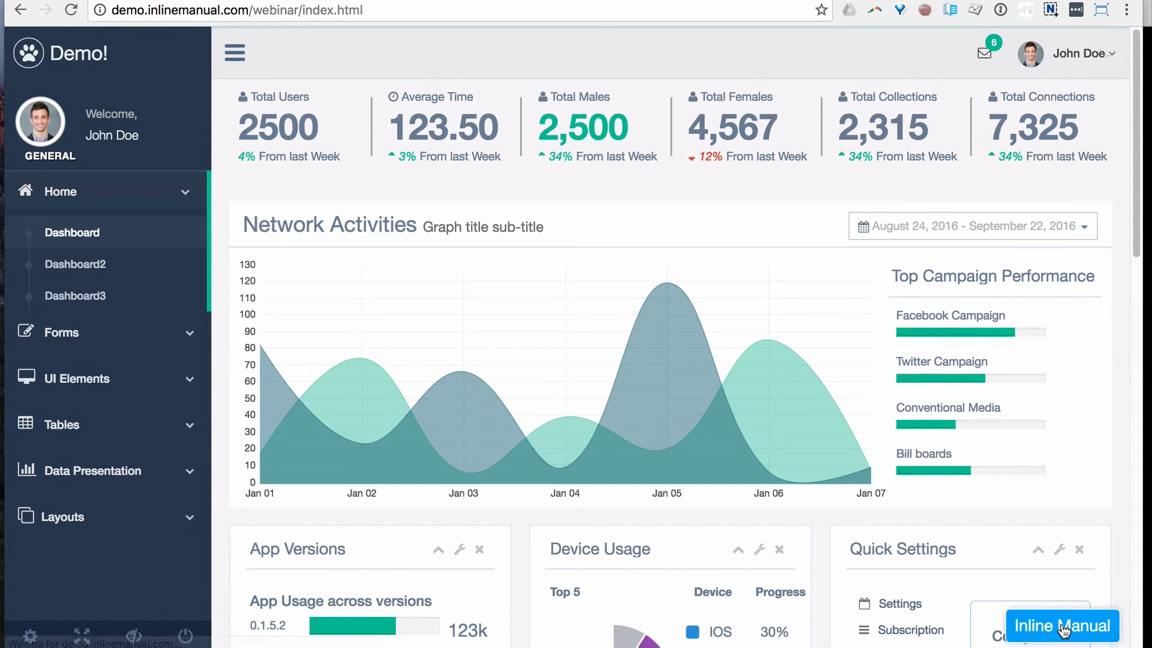
{"action": "left_click", "coordinate": [1062, 628]}
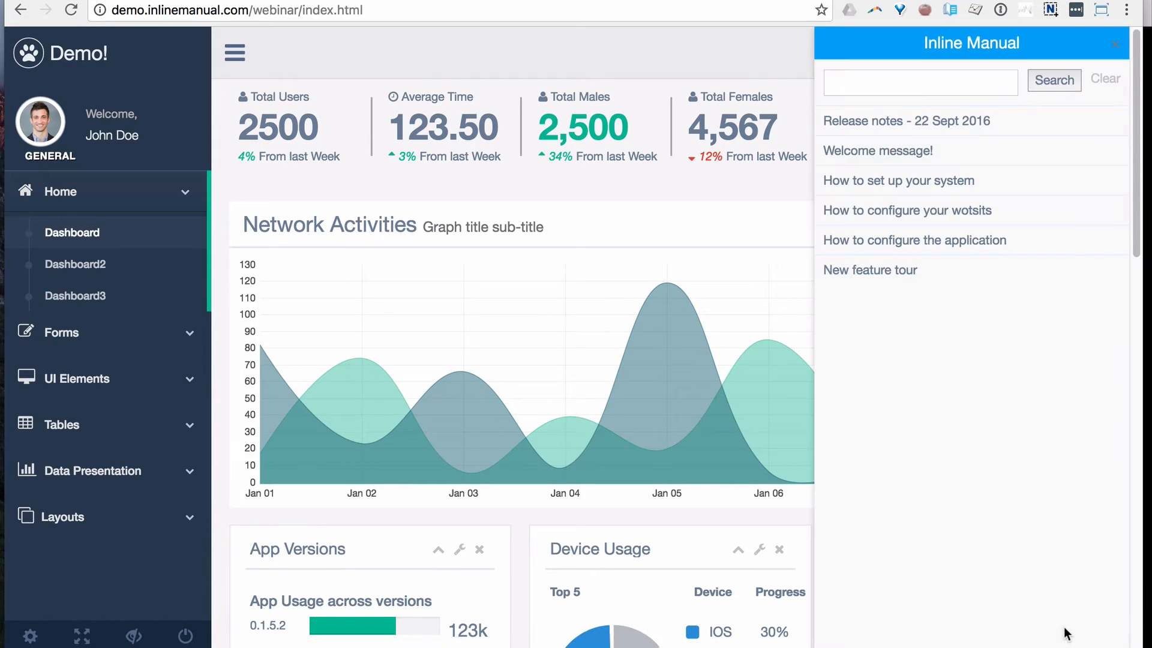
{"action": "left_click", "coordinate": [895, 274]}
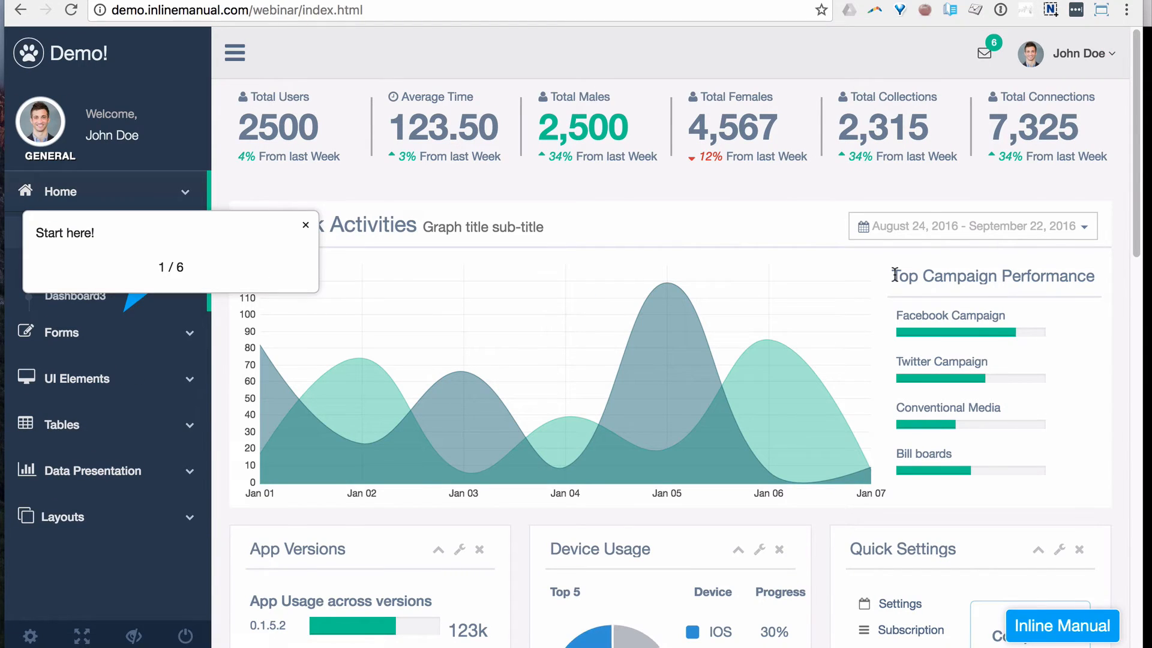
{"action": "left_click", "coordinate": [305, 226]}
{"action": "left_click", "coordinate": [1041, 615]}
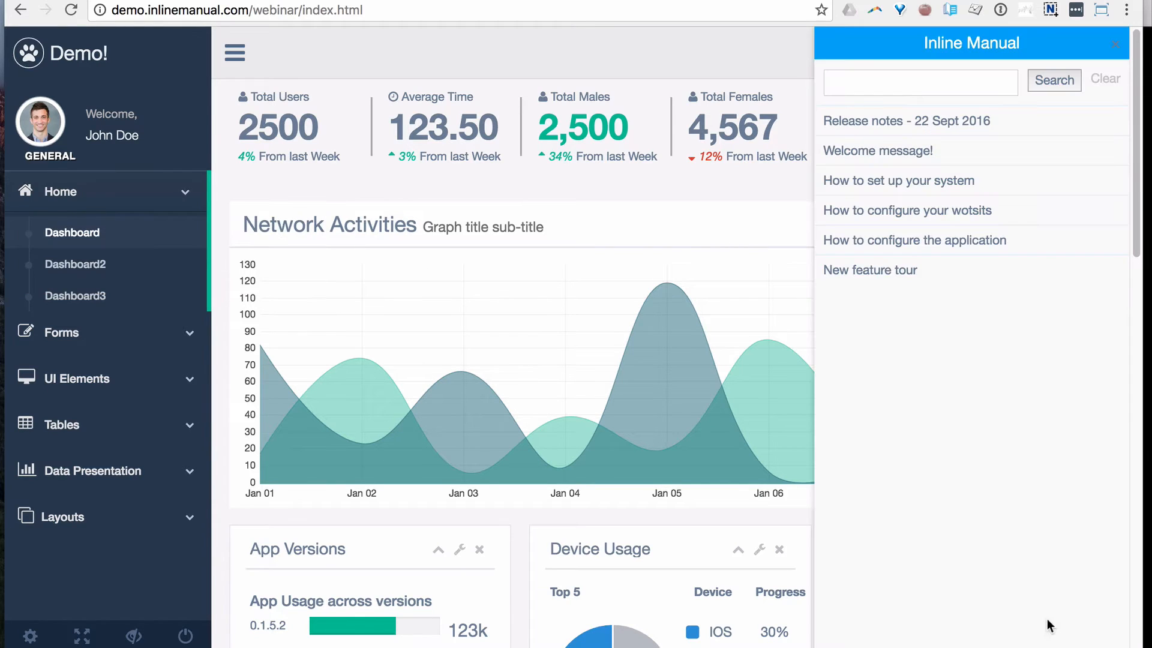
{"action": "left_click", "coordinate": [894, 271]}
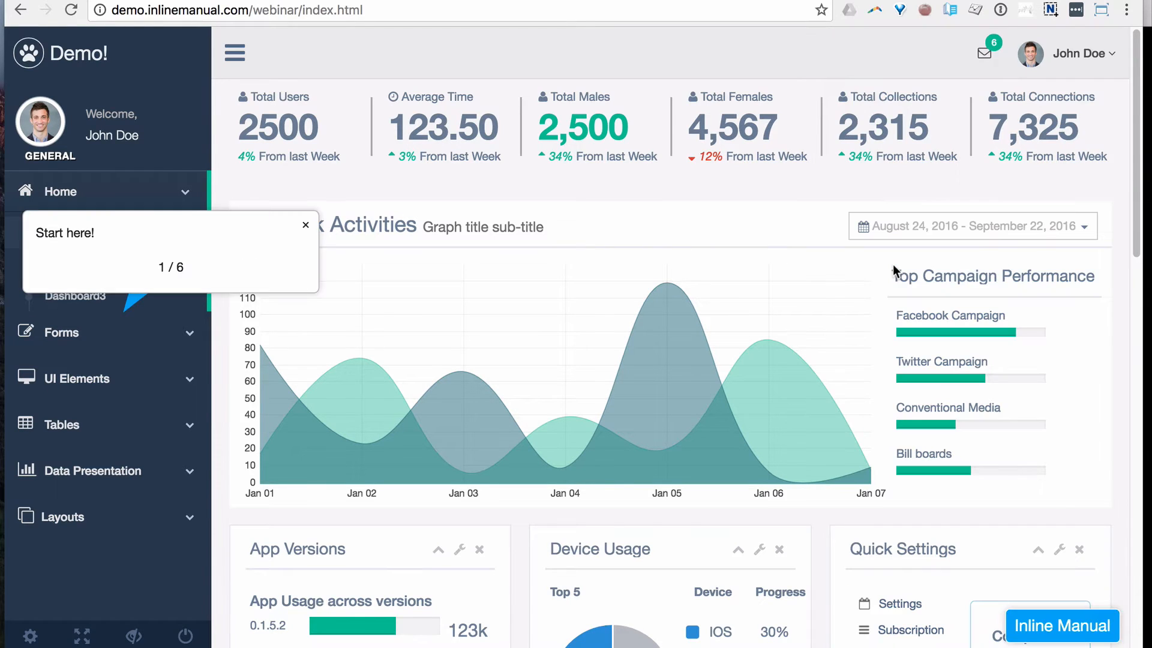
{"action": "left_click", "coordinate": [307, 227]}
Collapse the Home section of the site navigation and launch the New feature tour from the Inline Manual widget.
{"action": "left_click", "coordinate": [110, 193]}
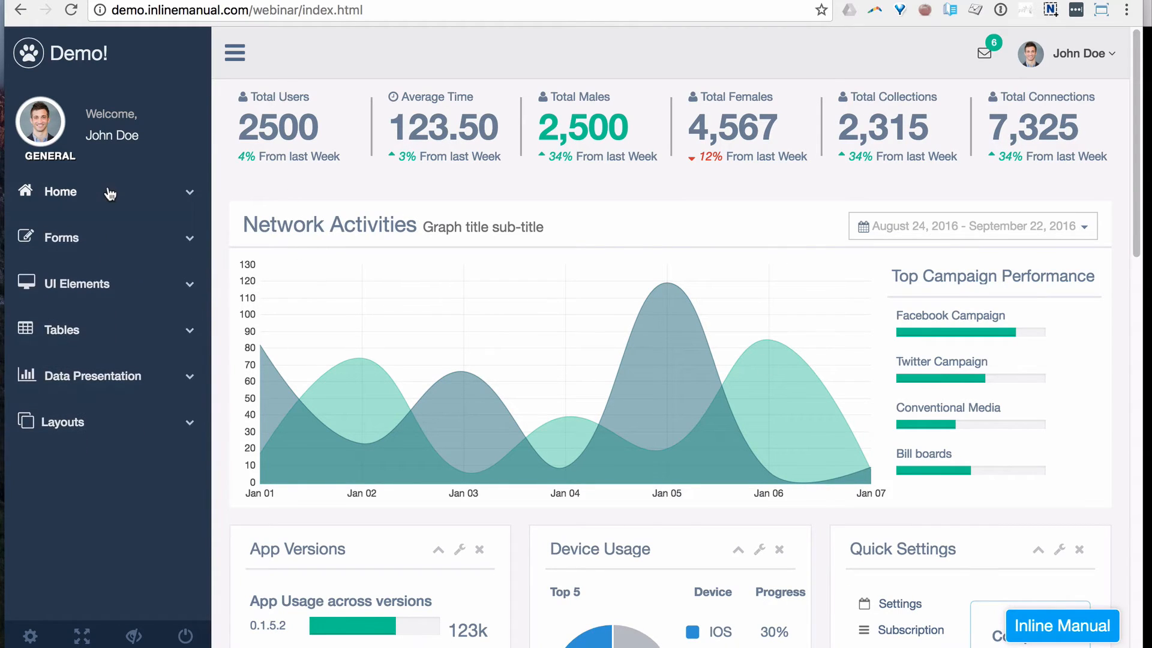
{"action": "left_click", "coordinate": [1056, 629]}
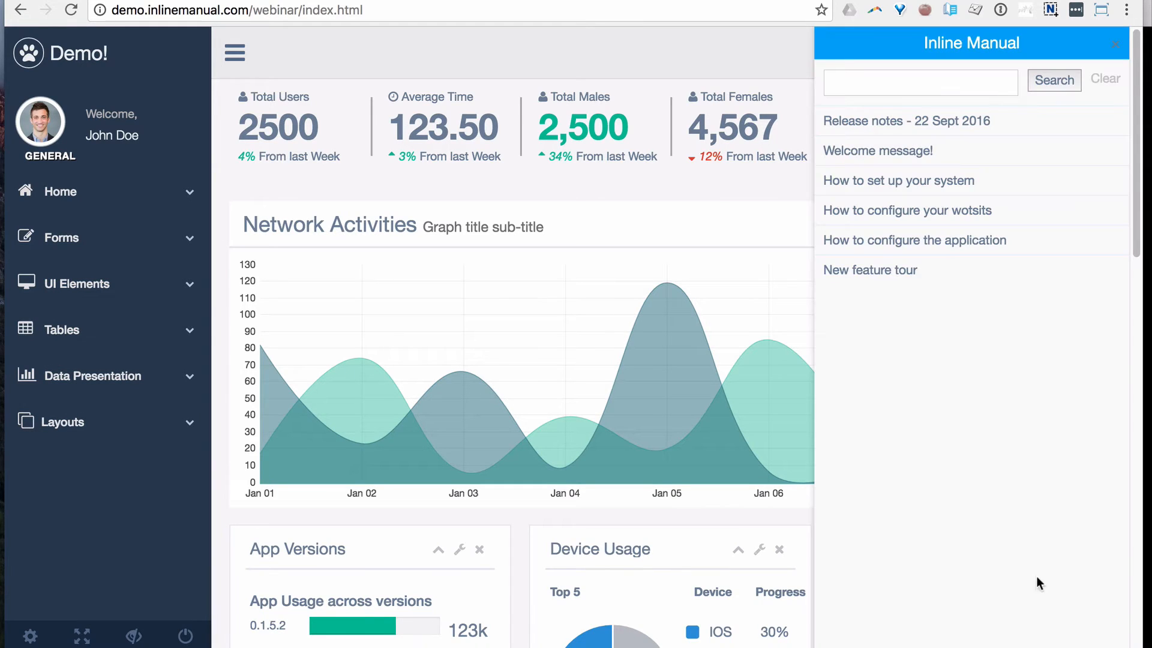
{"action": "left_click", "coordinate": [903, 276]}
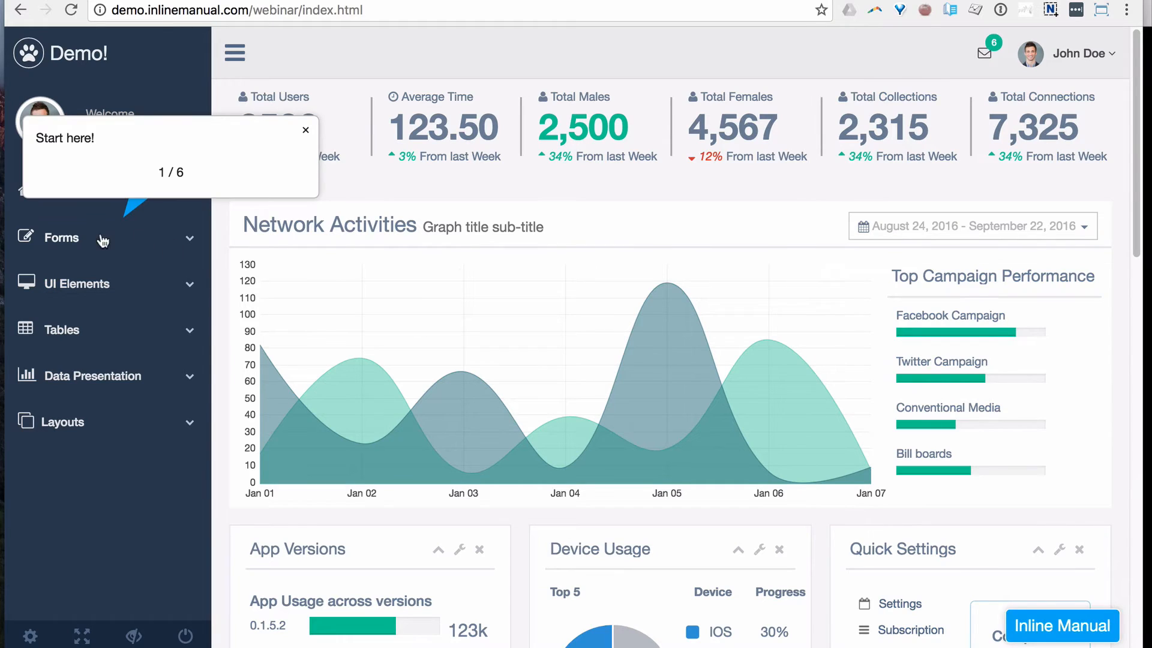
Follow the tour through Forms to the General Form page and enter "OK!" as the username.
{"action": "left_click", "coordinate": [76, 240]}
{"action": "left_click", "coordinate": [89, 282]}
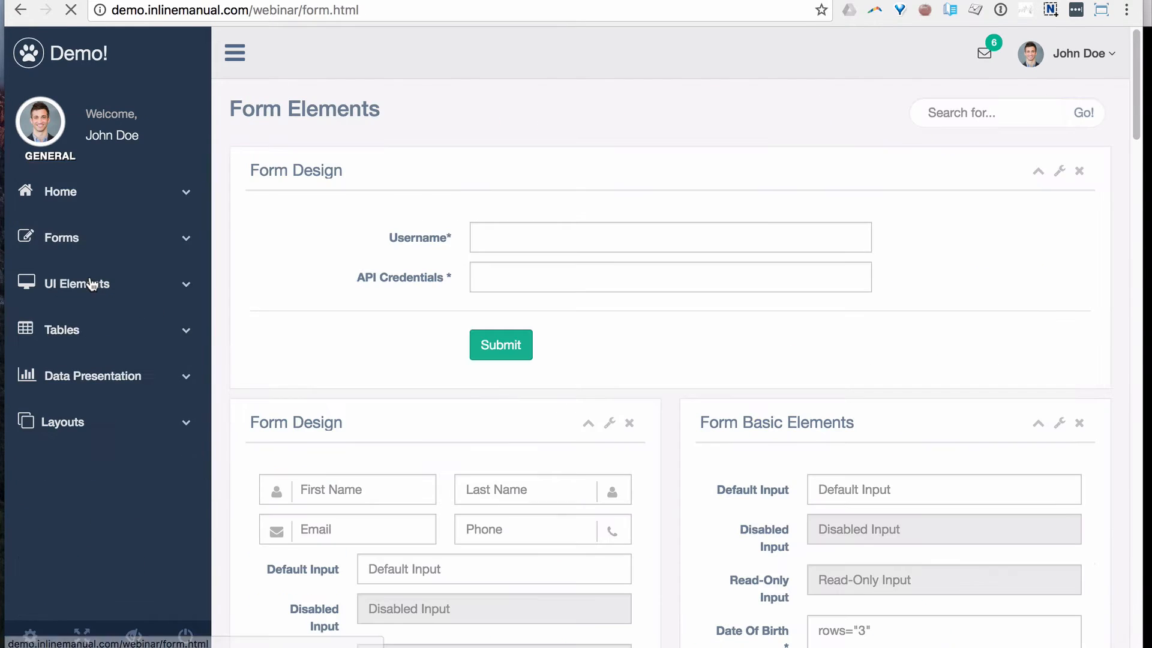
{"action": "left_click", "coordinate": [501, 236]}
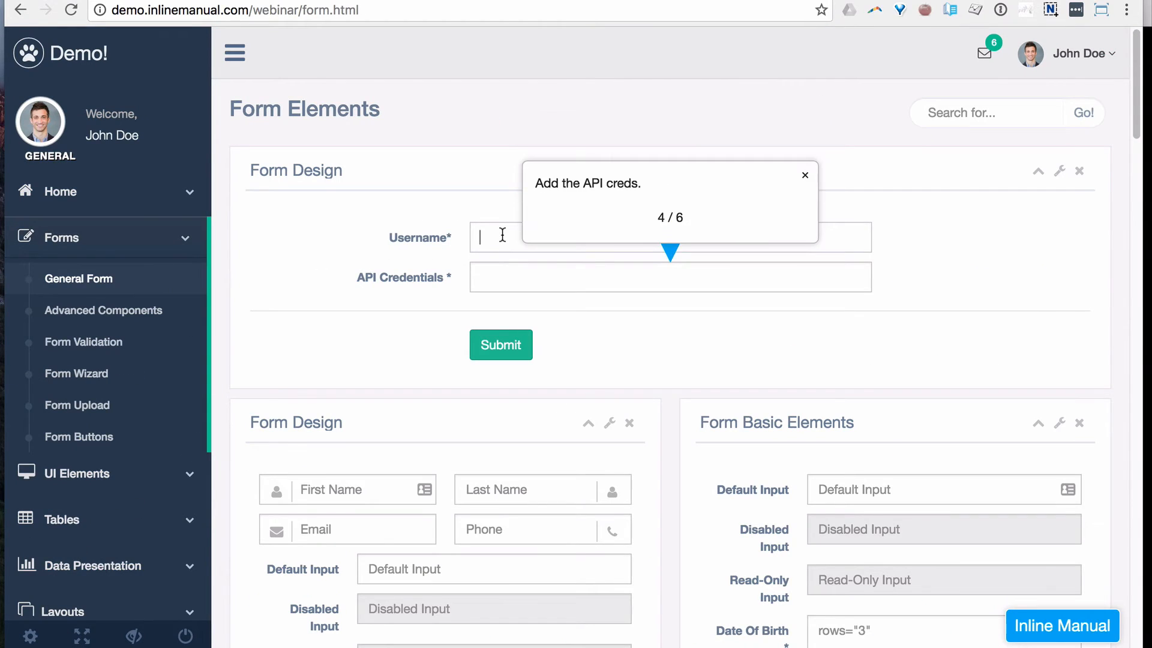
{"action": "type", "text": "OK!"}
Advance the tour from the API Credentials field to its Submit tip and close the tour there.
{"action": "left_click", "coordinate": [533, 279]}
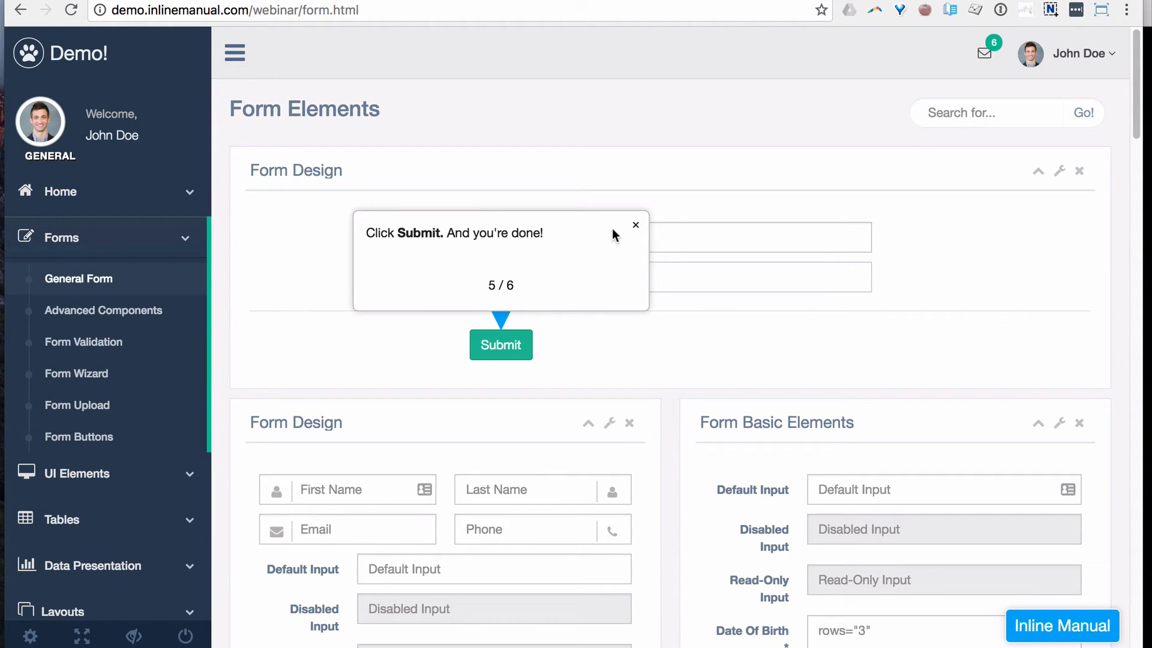
{"action": "left_click_drag", "start_coordinate": [562, 258], "coordinate": [610, 309]}
{"action": "left_click", "coordinate": [567, 253]}
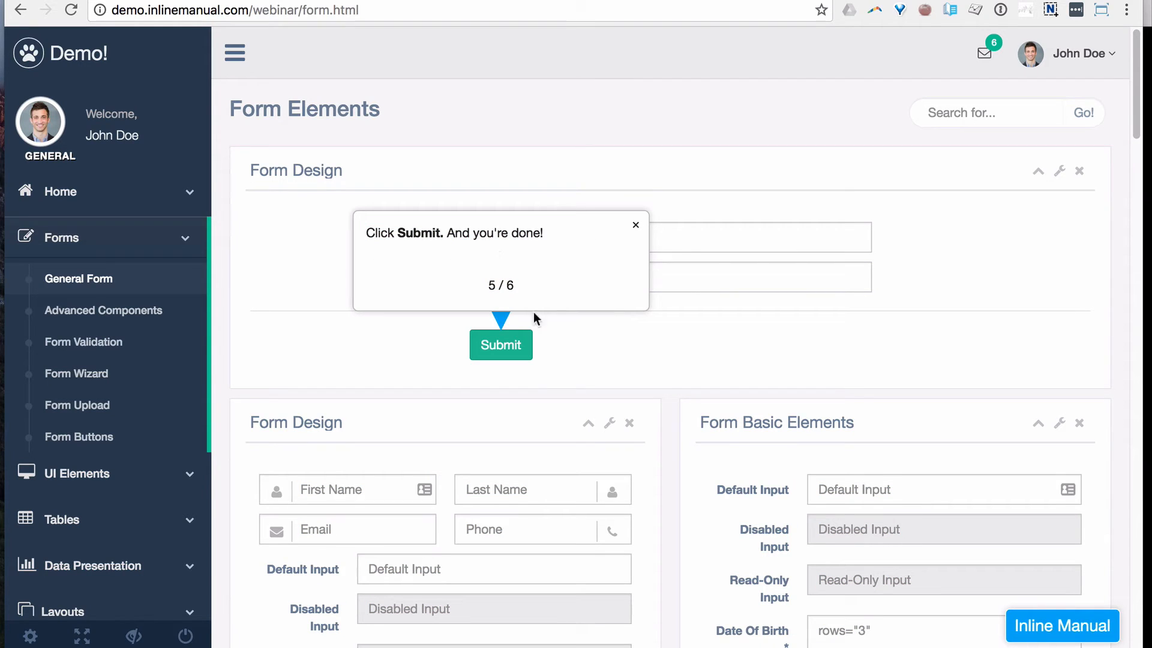
{"action": "left_click", "coordinate": [636, 228]}
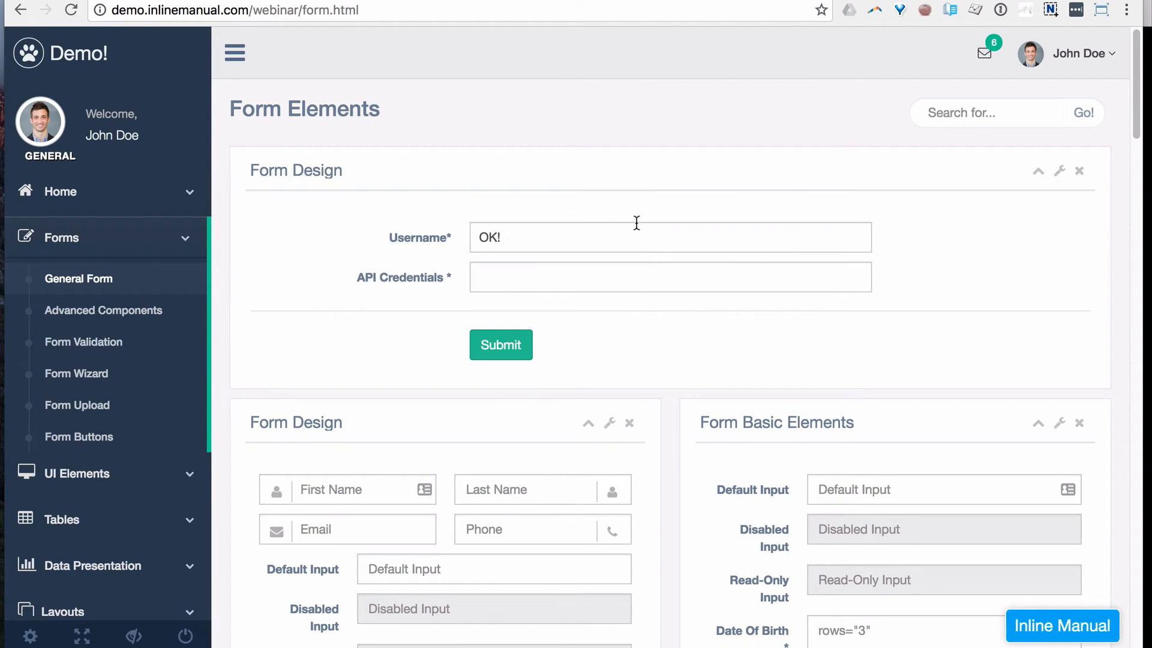
Reopen the authoring tool on the New feature tour and set Step #5's tip position to Left.
{"action": "left_click", "coordinate": [948, 12]}
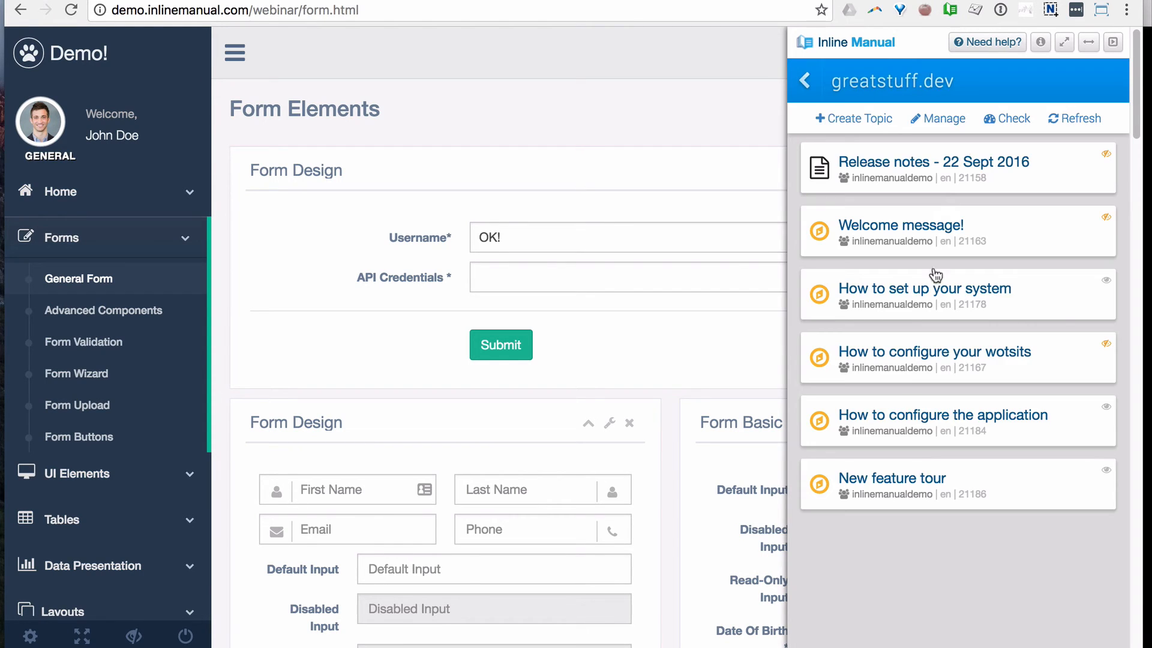
{"action": "left_click", "coordinate": [929, 478]}
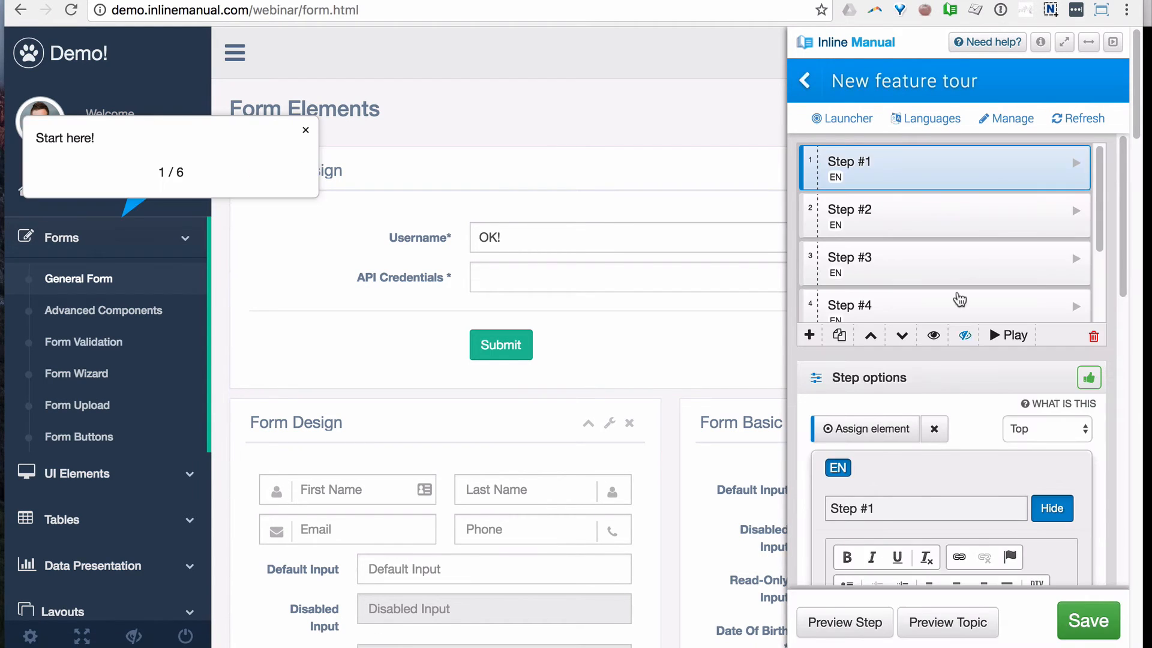
{"action": "scroll", "coordinate": [975, 206], "scroll_direction": "down", "scroll_amount": 1}
{"action": "scroll", "coordinate": [975, 205], "scroll_direction": "down", "scroll_amount": 1}
{"action": "left_click", "coordinate": [954, 280]}
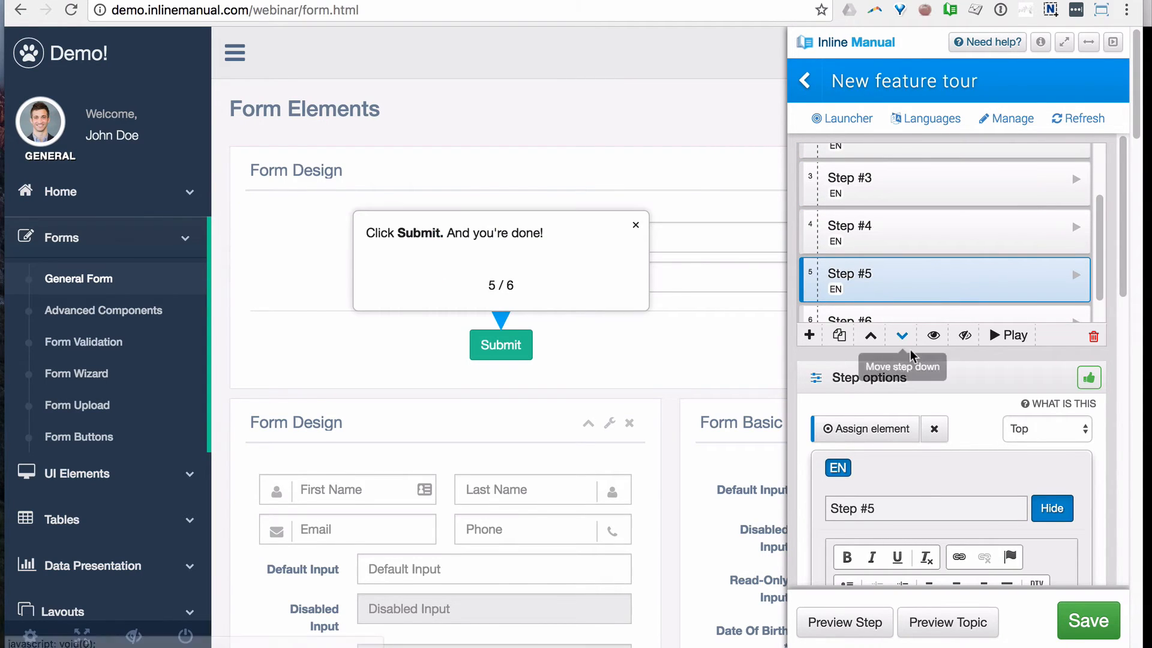
{"action": "left_click", "coordinate": [1043, 430]}
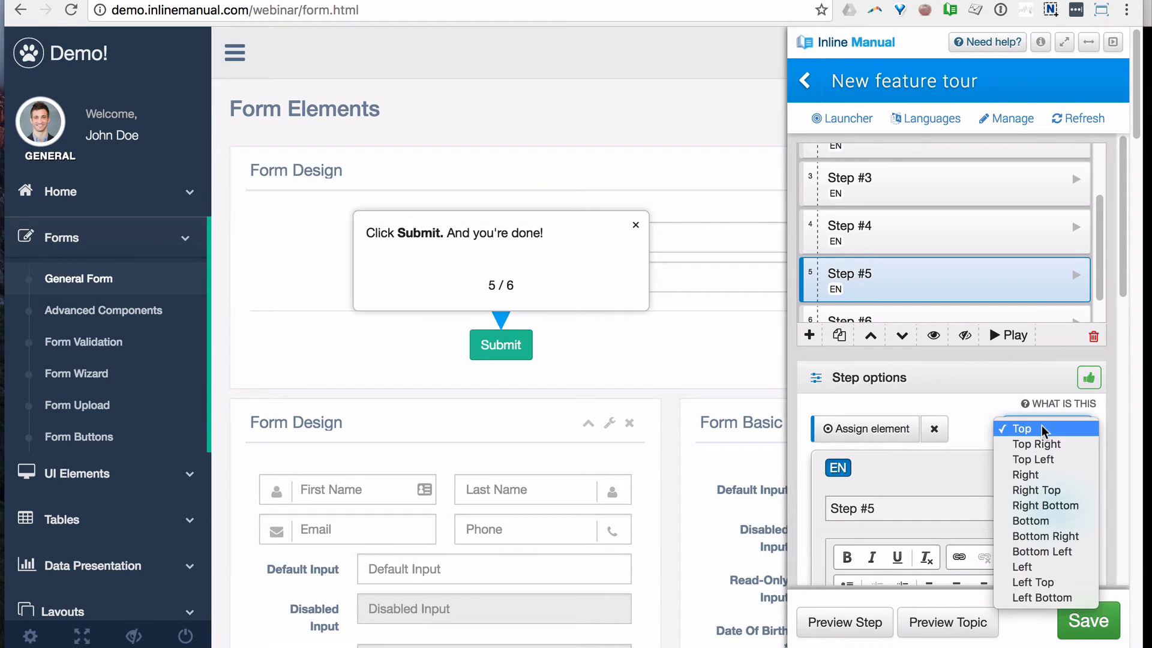
{"action": "left_click", "coordinate": [1032, 567]}
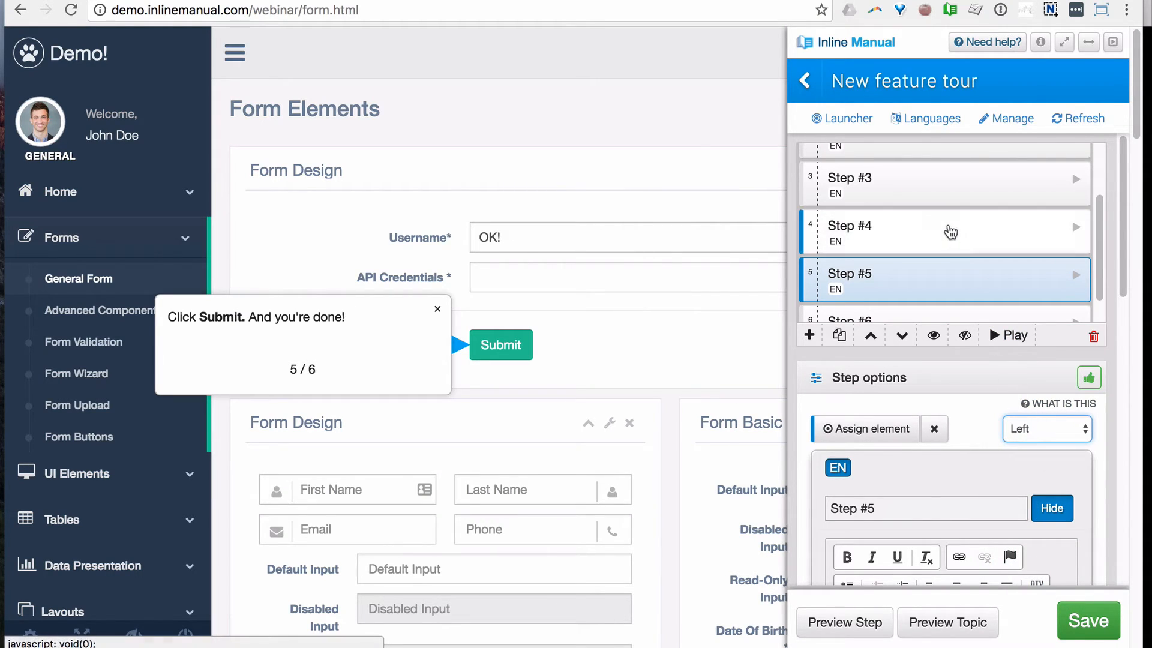
Move the authoring tool to the other side of the page and set Step #4's tip position to Right Bottom.
{"action": "left_click", "coordinate": [950, 232]}
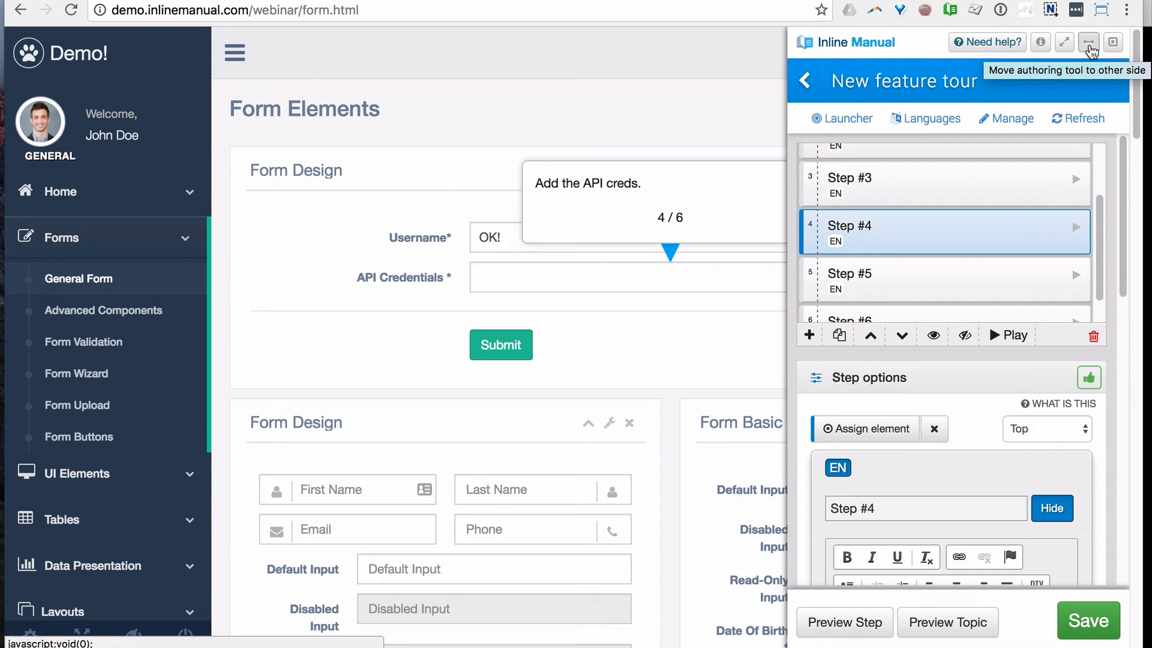
{"action": "left_click", "coordinate": [1090, 43]}
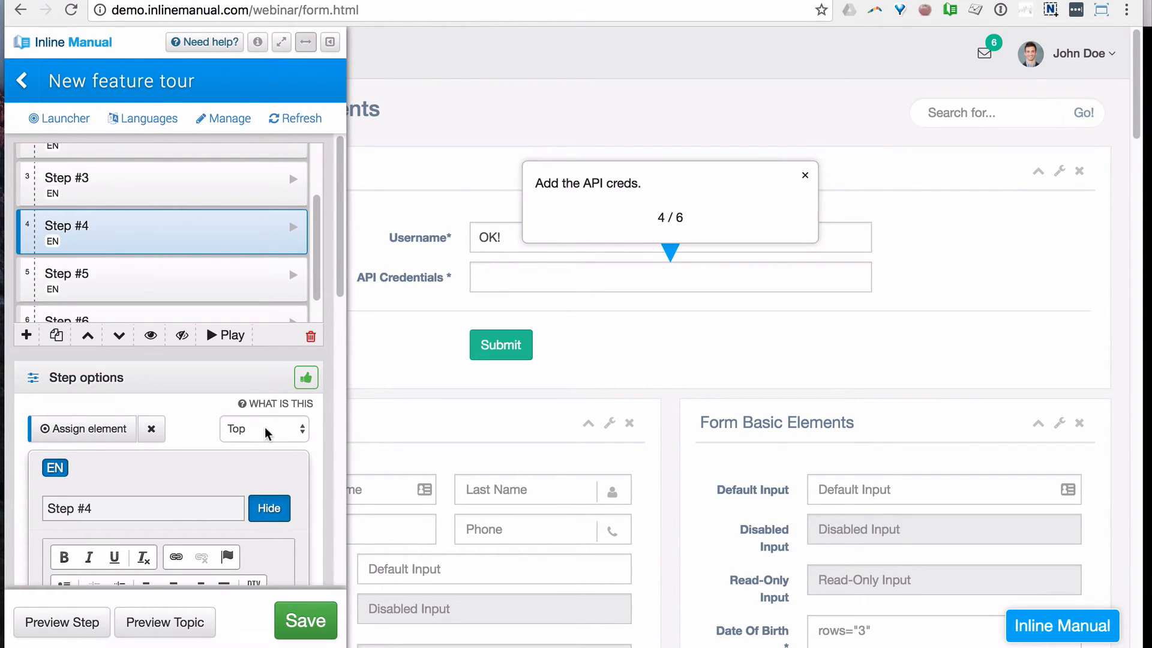
{"action": "scroll", "coordinate": [217, 450], "scroll_direction": "down", "scroll_amount": 3}
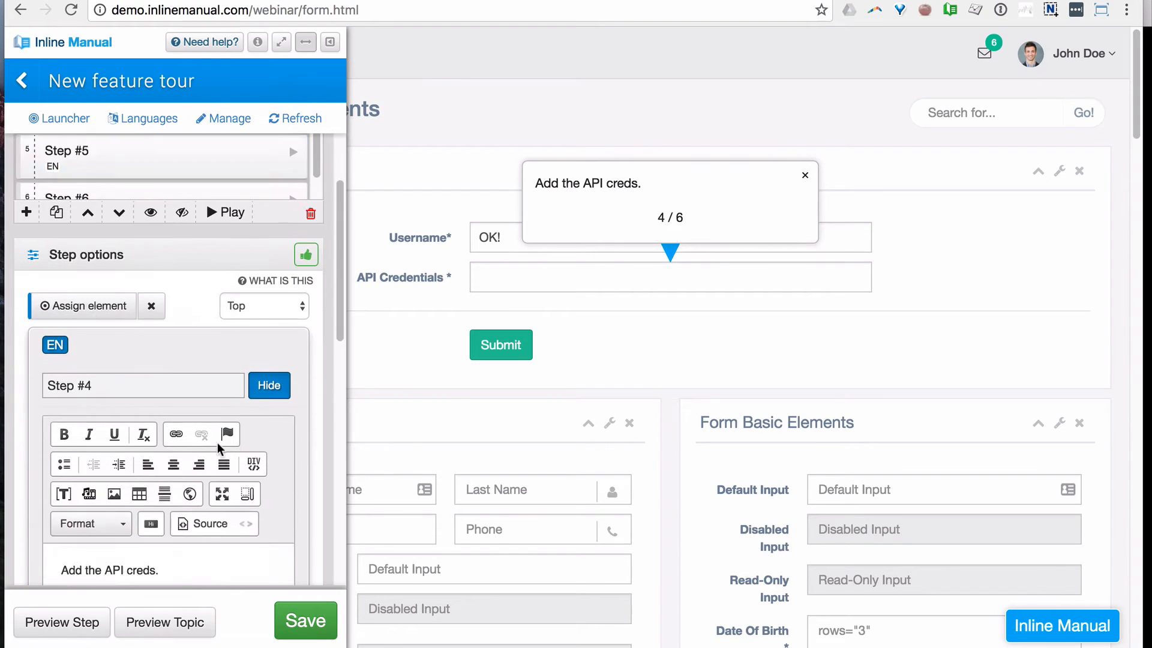
{"action": "left_click", "coordinate": [265, 264]}
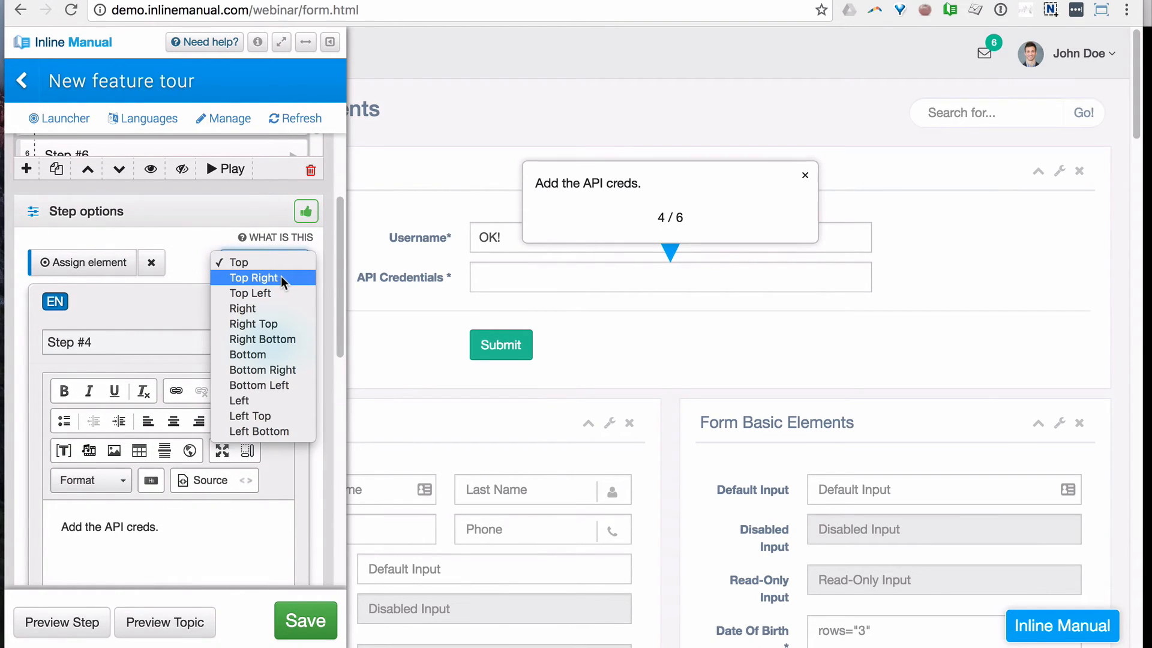
{"action": "left_click", "coordinate": [288, 345]}
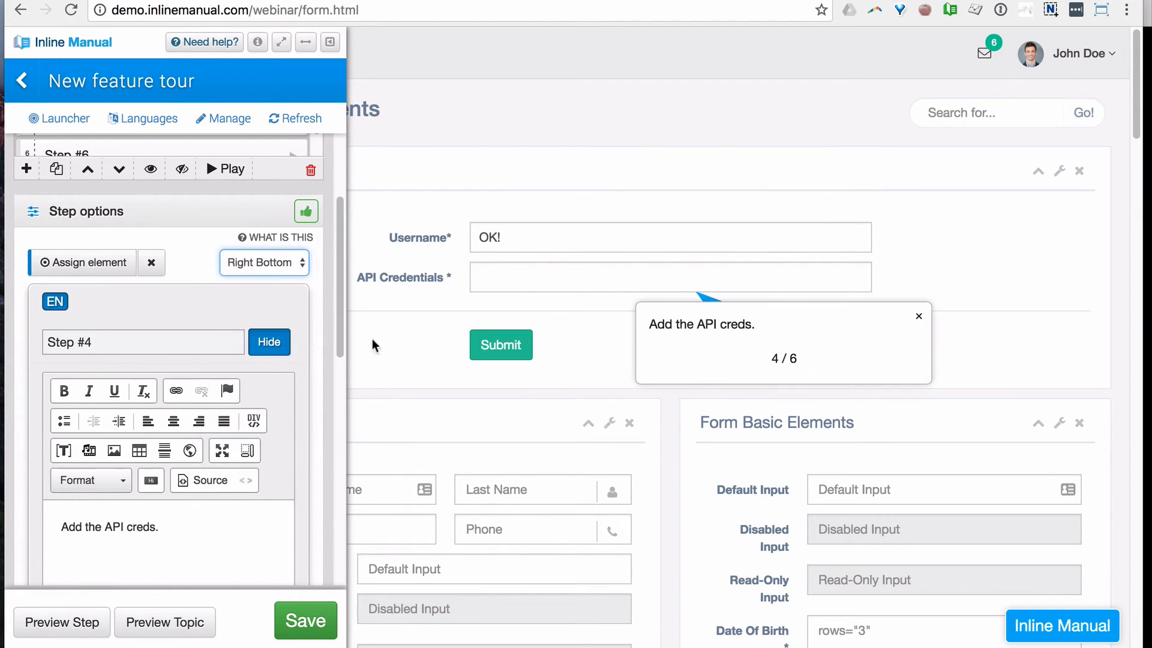
Save the New feature tour and close the authoring tool.
{"action": "left_click", "coordinate": [301, 621]}
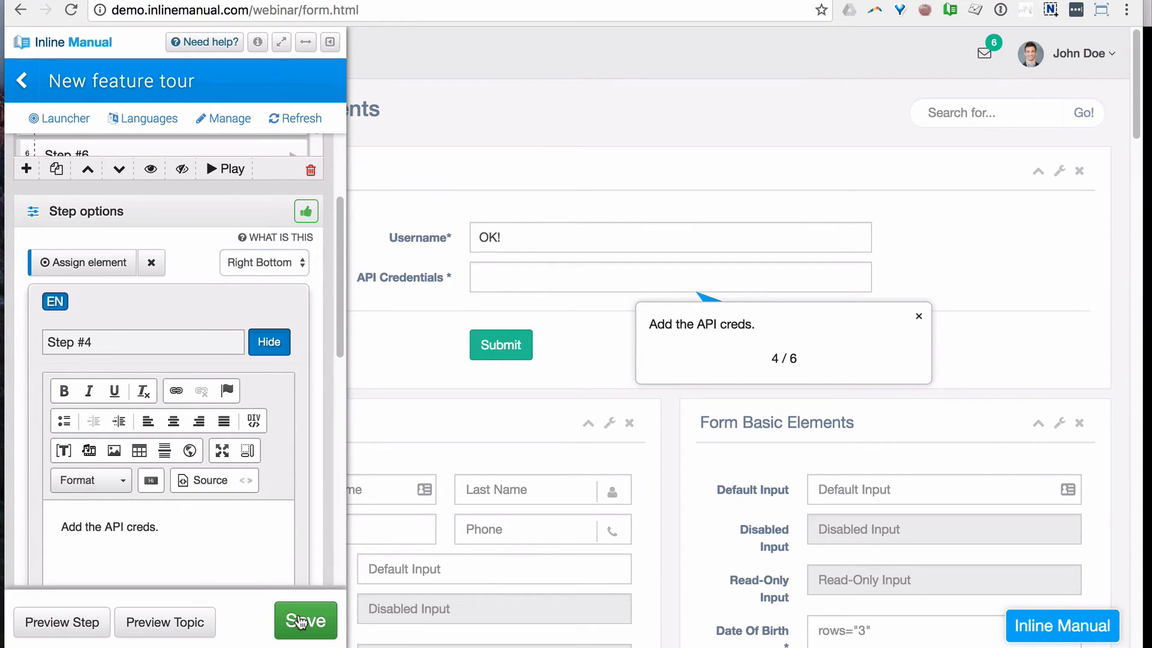
{"action": "left_click", "coordinate": [22, 81]}
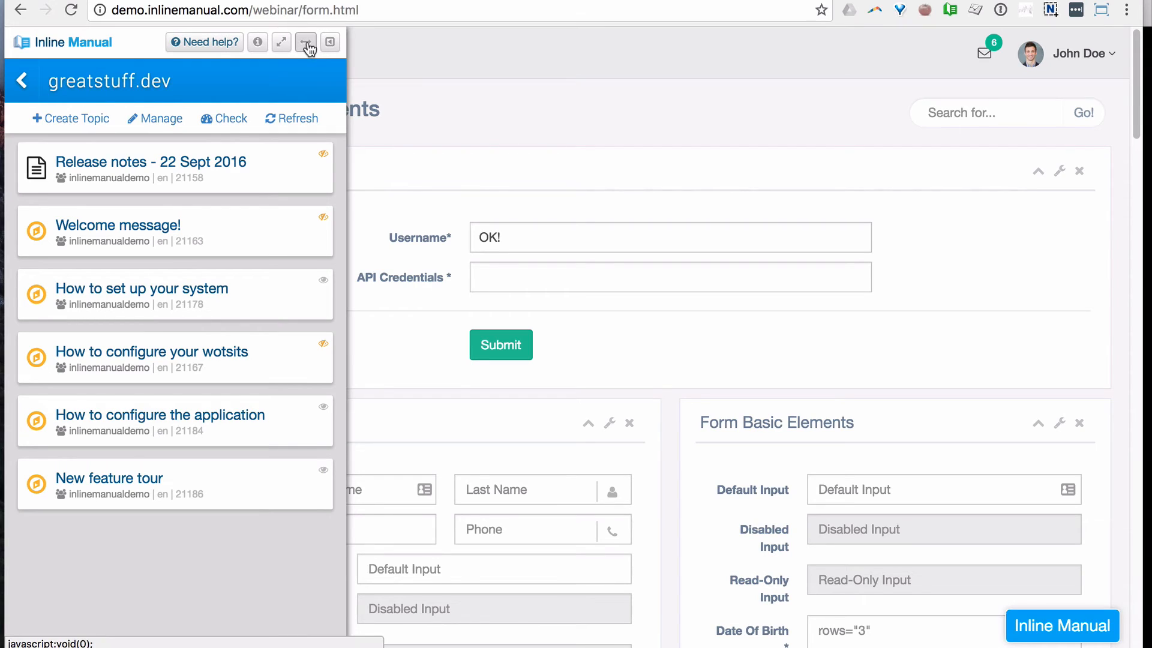
{"action": "left_click", "coordinate": [950, 11]}
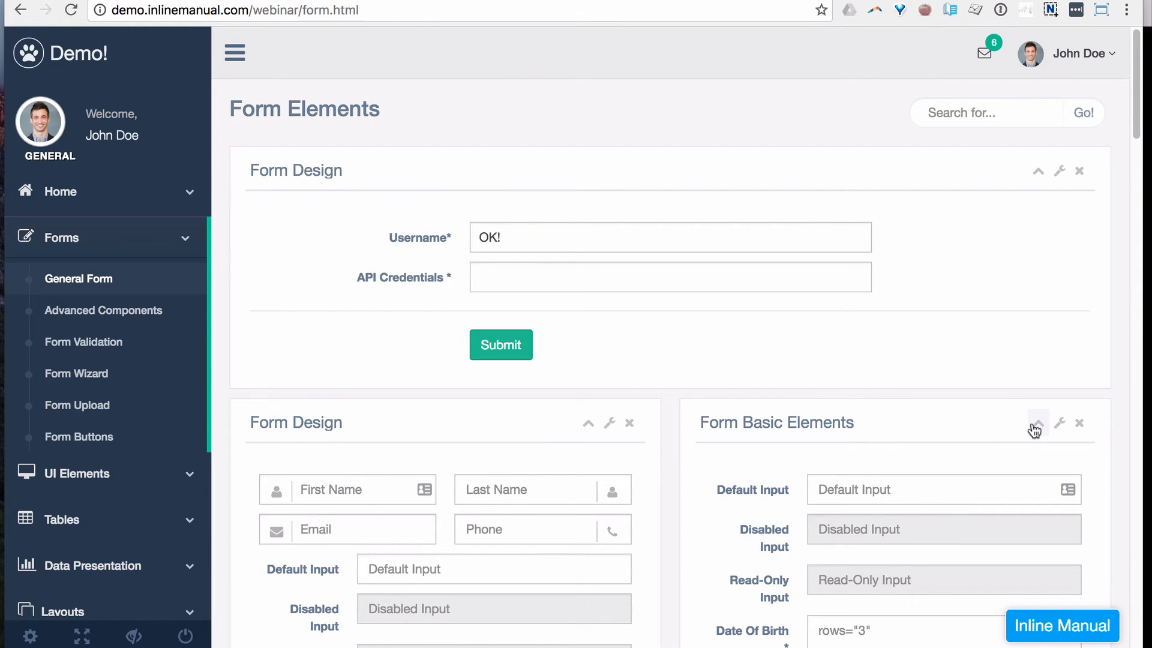
Reload the form page, return to the dashboard and launch the New feature tour from the Inline Manual widget.
{"action": "key", "text": "super+r"}
{"action": "left_click", "coordinate": [75, 238]}
{"action": "left_click", "coordinate": [72, 198]}
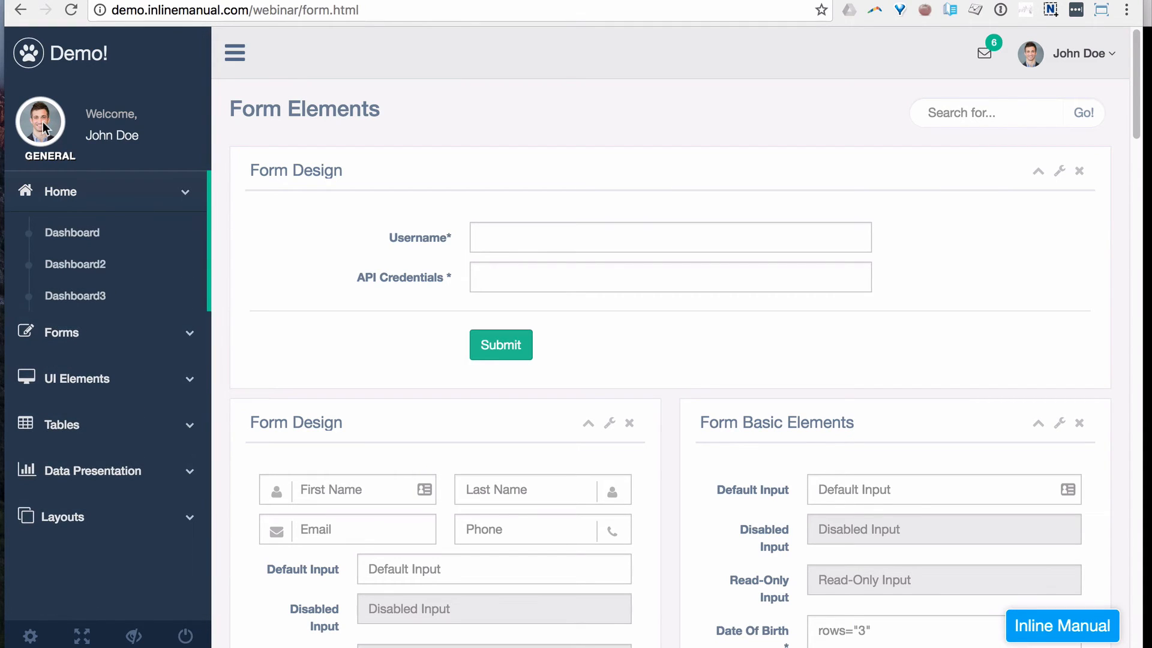
{"action": "left_click", "coordinate": [90, 57]}
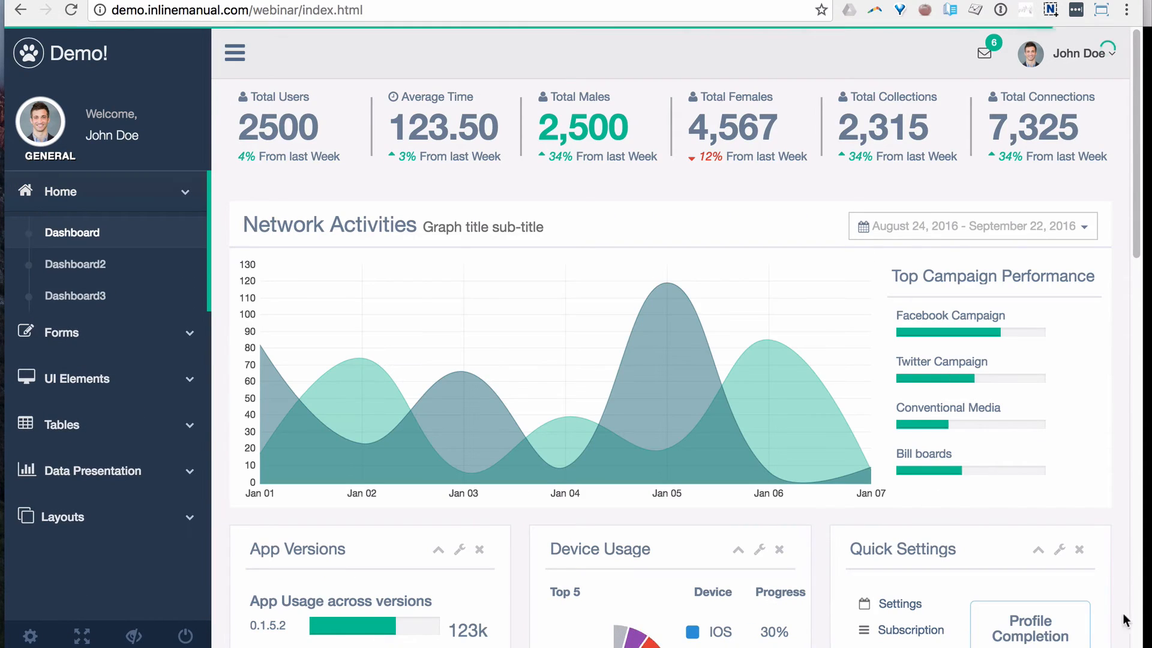
{"action": "left_click", "coordinate": [1083, 627]}
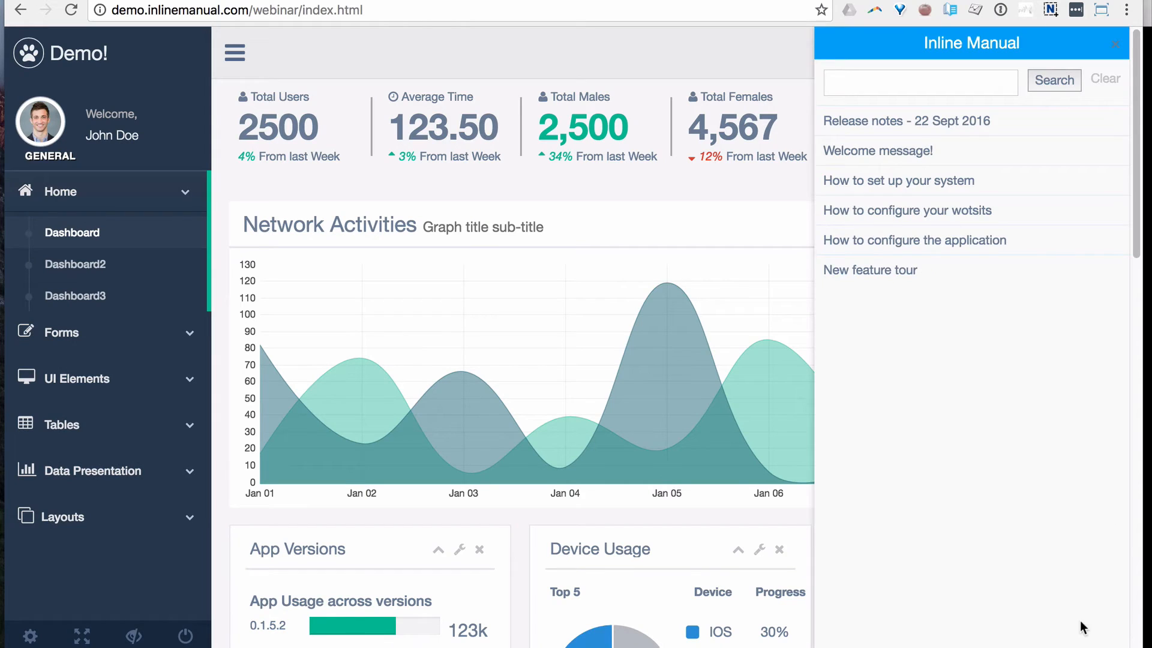
{"action": "left_click", "coordinate": [902, 272]}
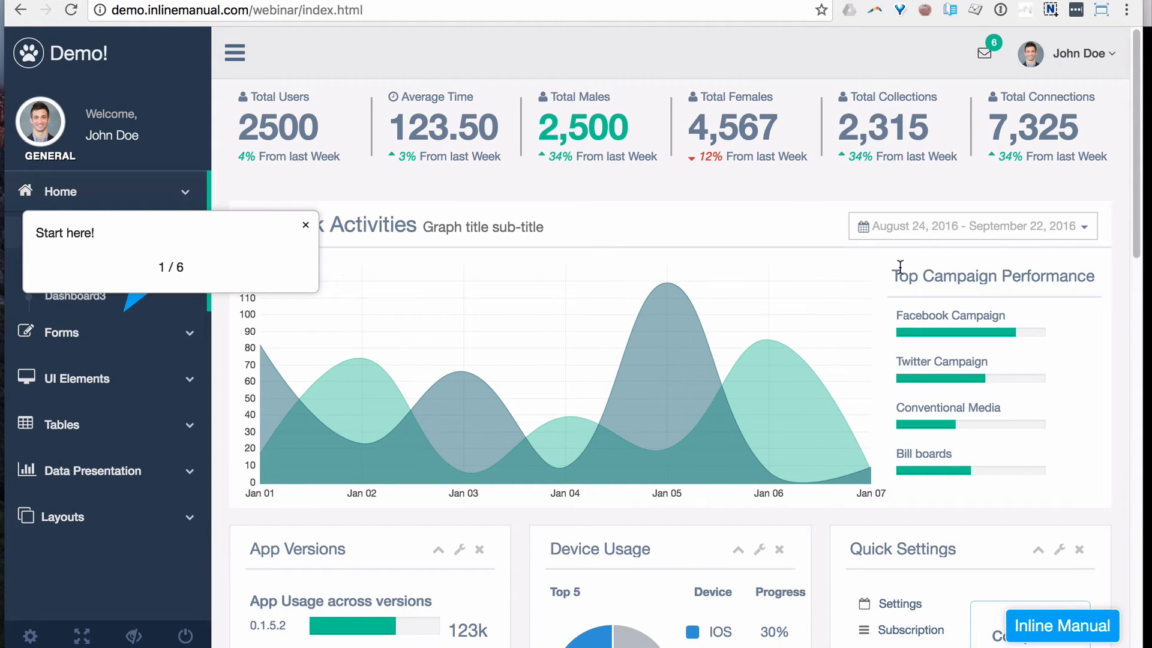
Follow the tour to the General Form's Username field, try entering "hello", and reload the page.
{"action": "left_click", "coordinate": [66, 334]}
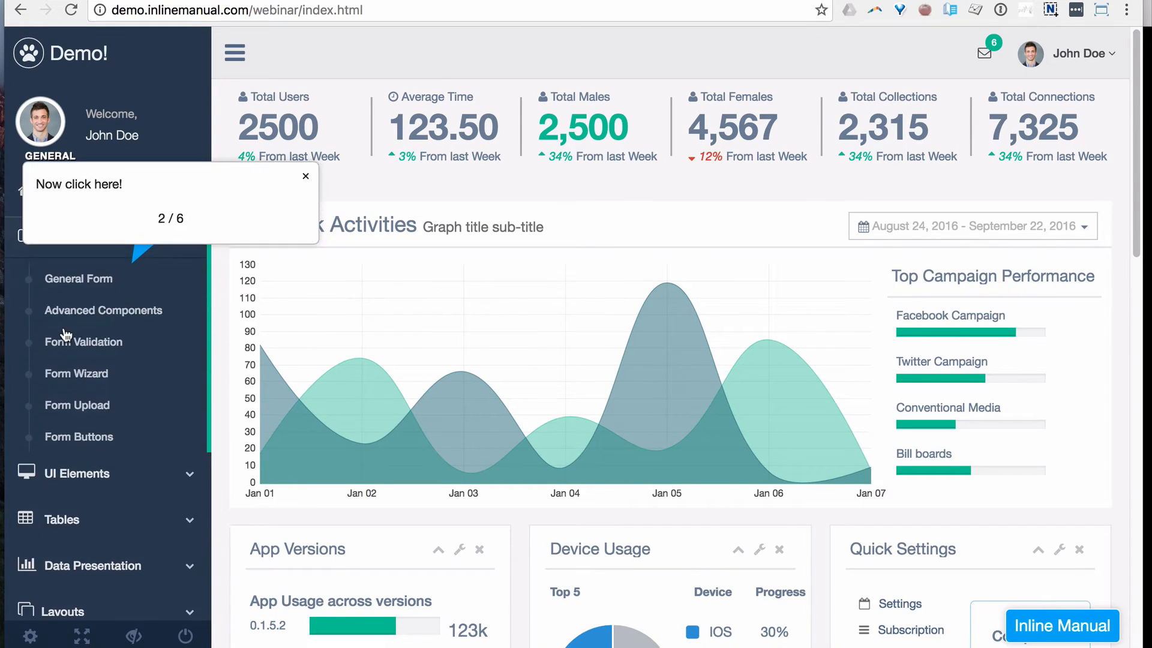
{"action": "left_click", "coordinate": [90, 287]}
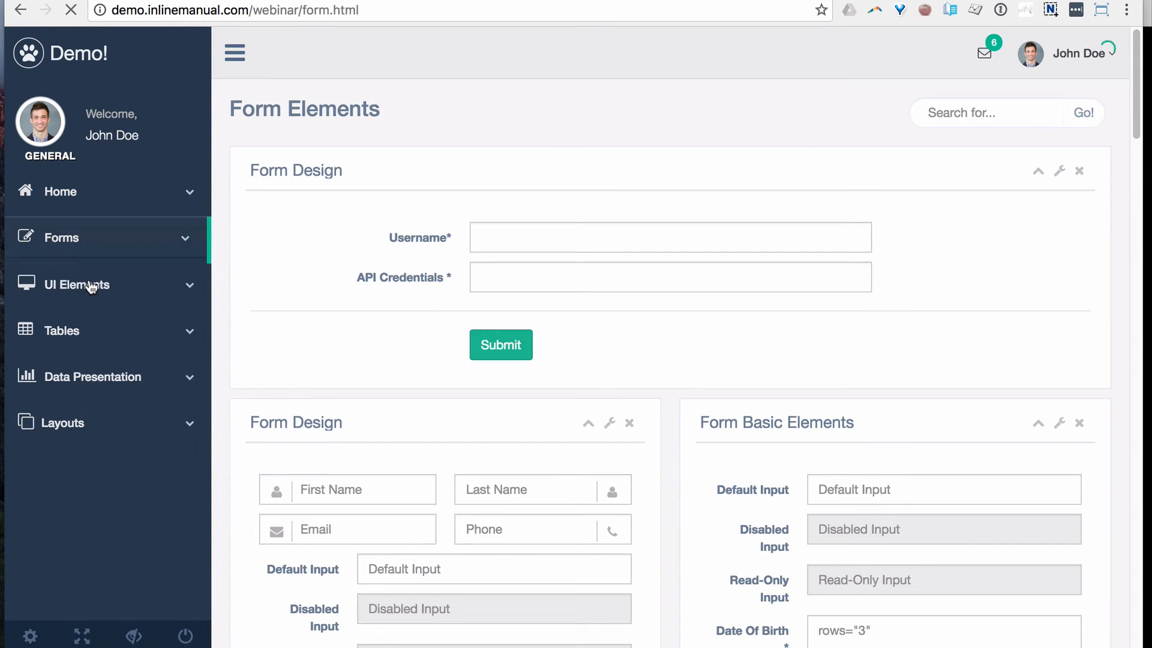
{"action": "left_click", "coordinate": [521, 238]}
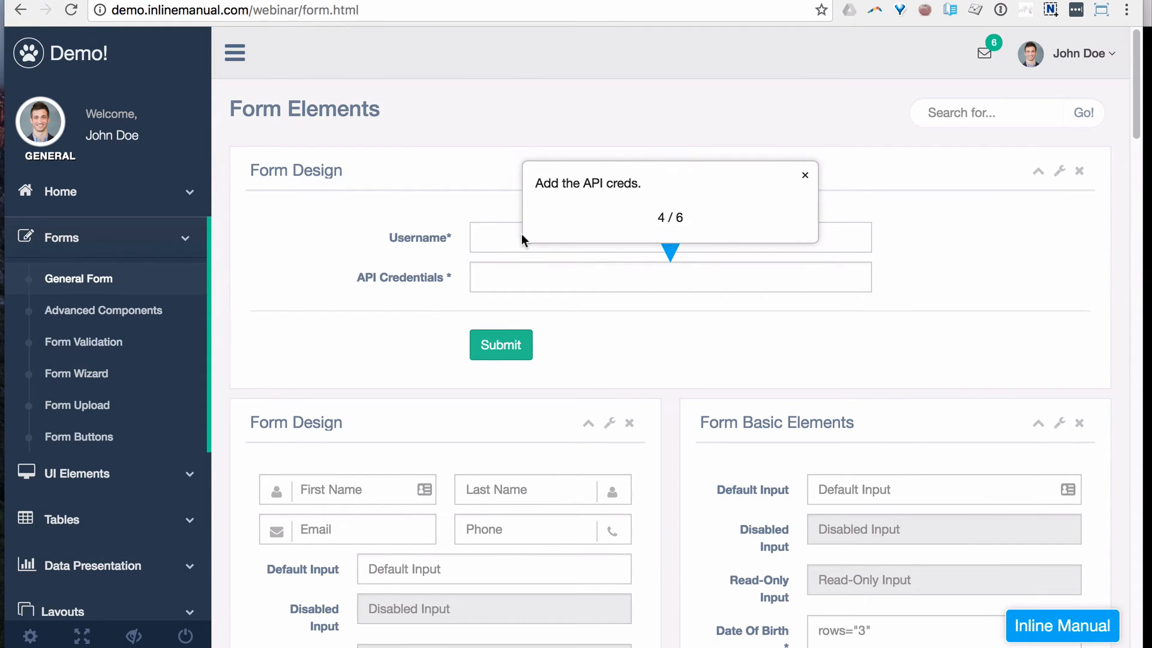
{"action": "type", "text": "hello"}
{"action": "key", "text": "super+r"}
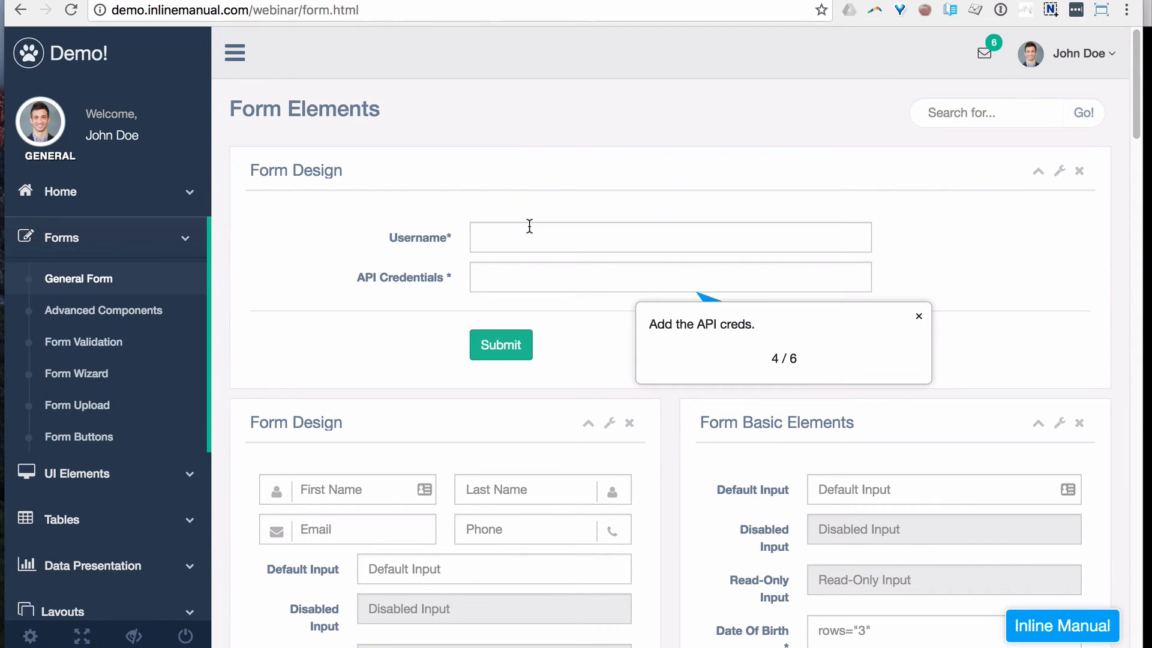
Enter "add your username" in the Username field and replace it with "myusername".
{"action": "type", "text": "add your username"}
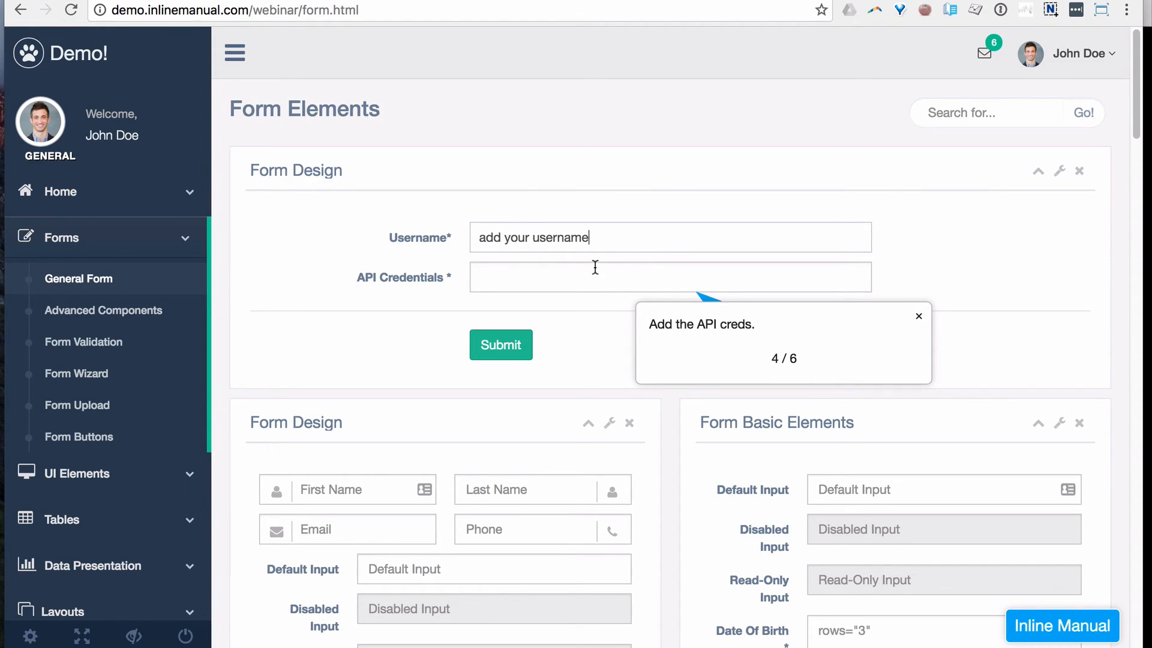
{"action": "left_click_drag", "start_coordinate": [594, 246], "coordinate": [471, 230]}
{"action": "type", "text": "my"}
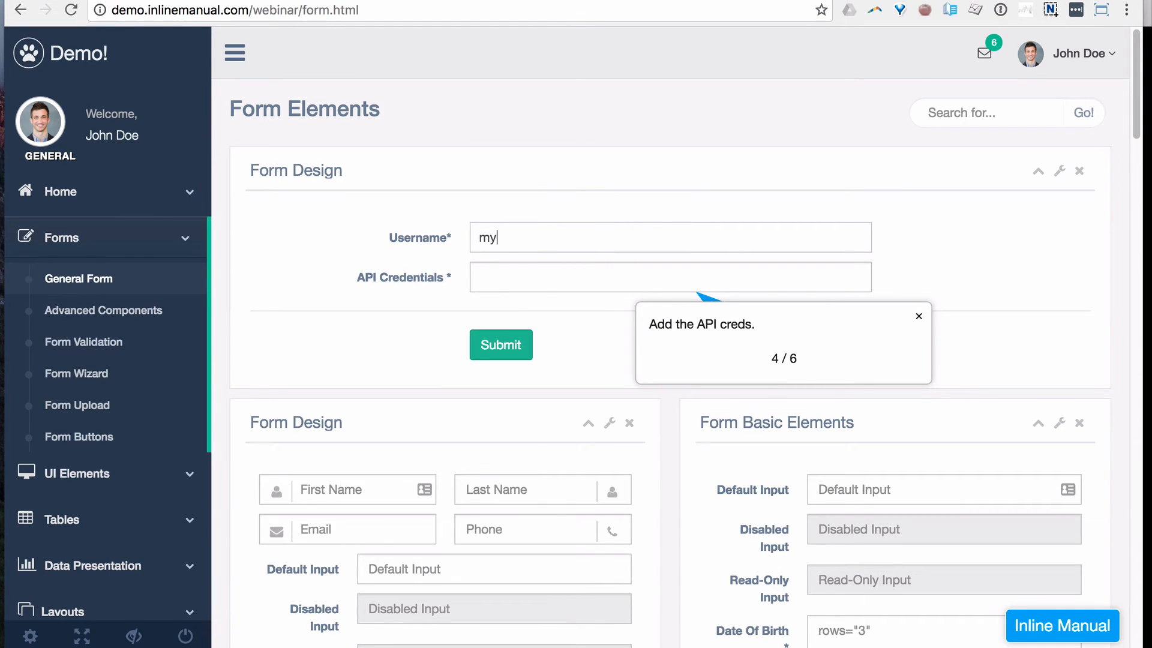
{"action": "type", "text": "username"}
Fill in the API Credentials field and submit the form, closing the remaining tour tip.
{"action": "left_click", "coordinate": [517, 277]}
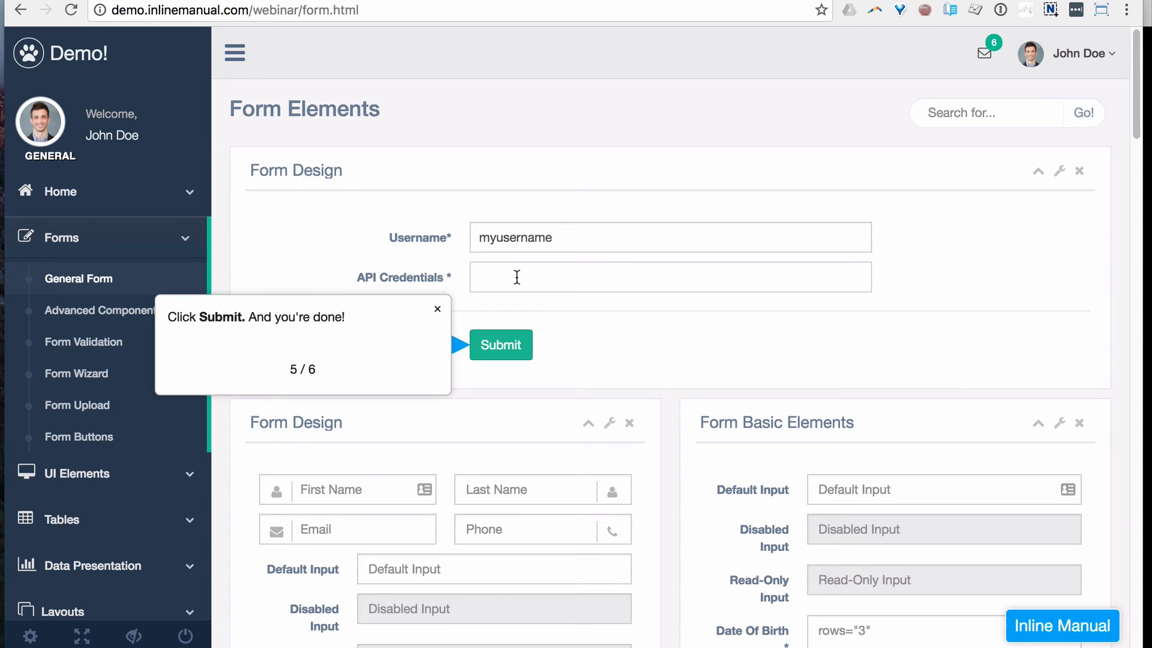
{"action": "type", "text": "12345"}
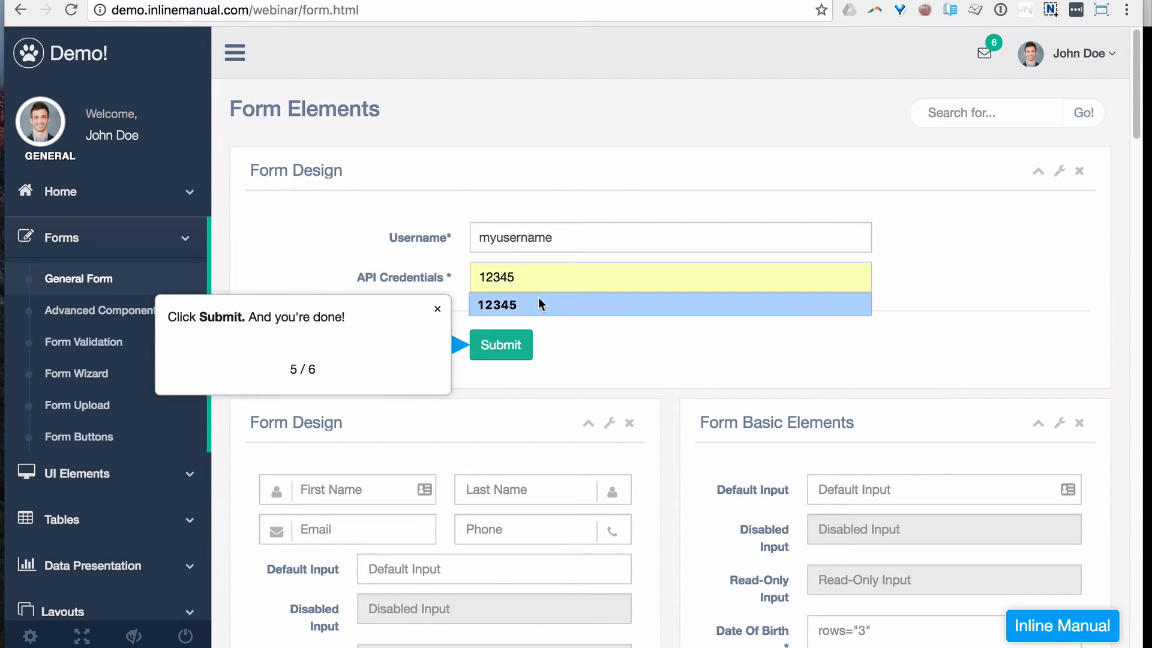
{"action": "left_click", "coordinate": [540, 305]}
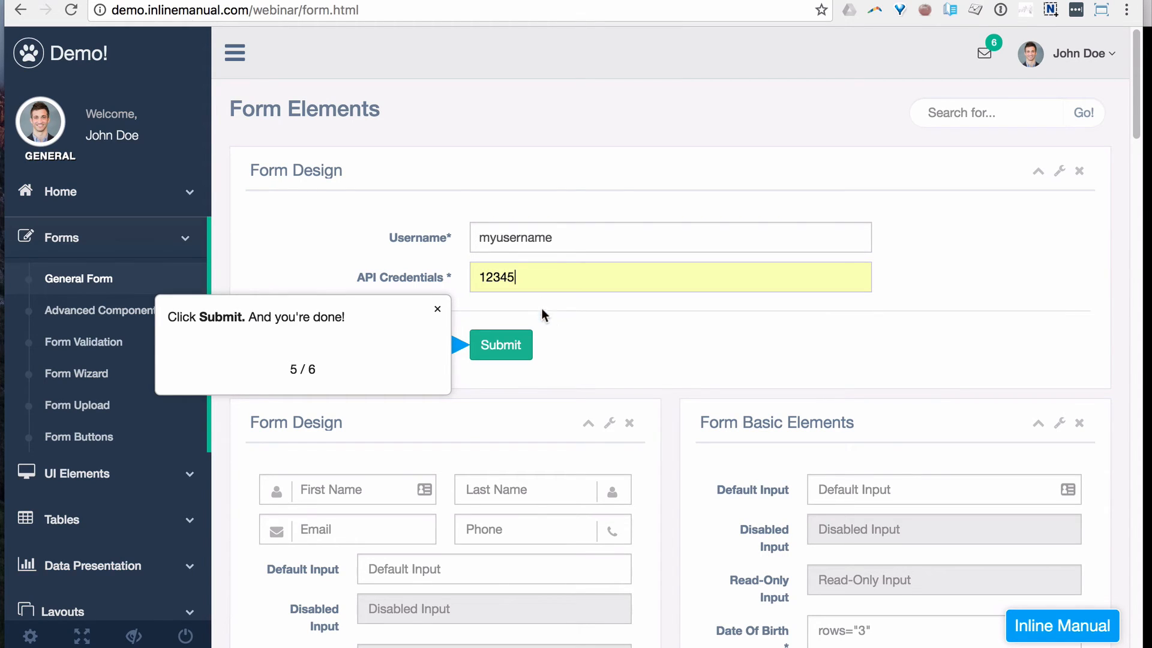
{"action": "left_click", "coordinate": [516, 347]}
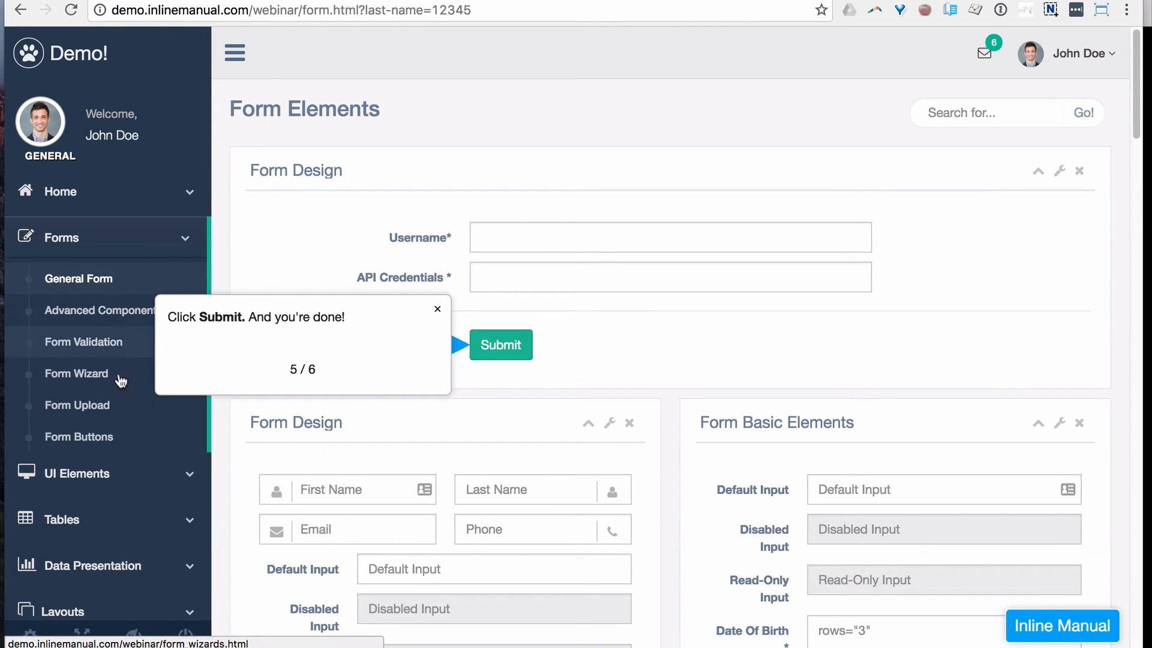
{"action": "left_click", "coordinate": [438, 313]}
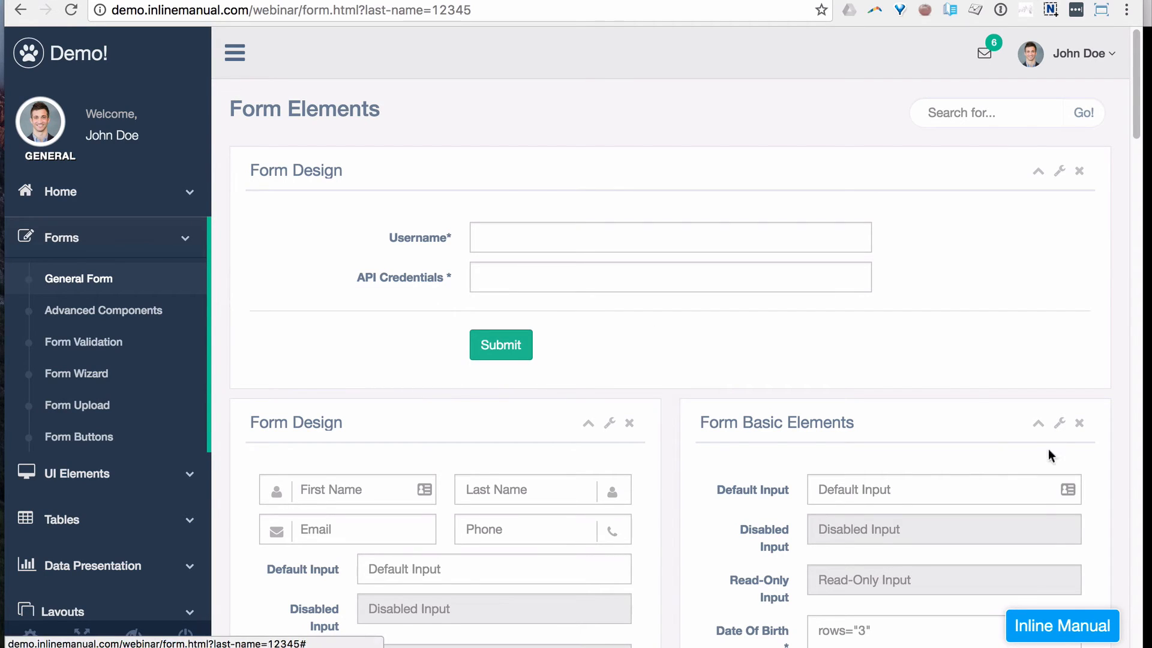
Open the "Release notes - 22 Sept 2016" article in the Inline Manual widget.
{"action": "left_click", "coordinate": [1062, 624]}
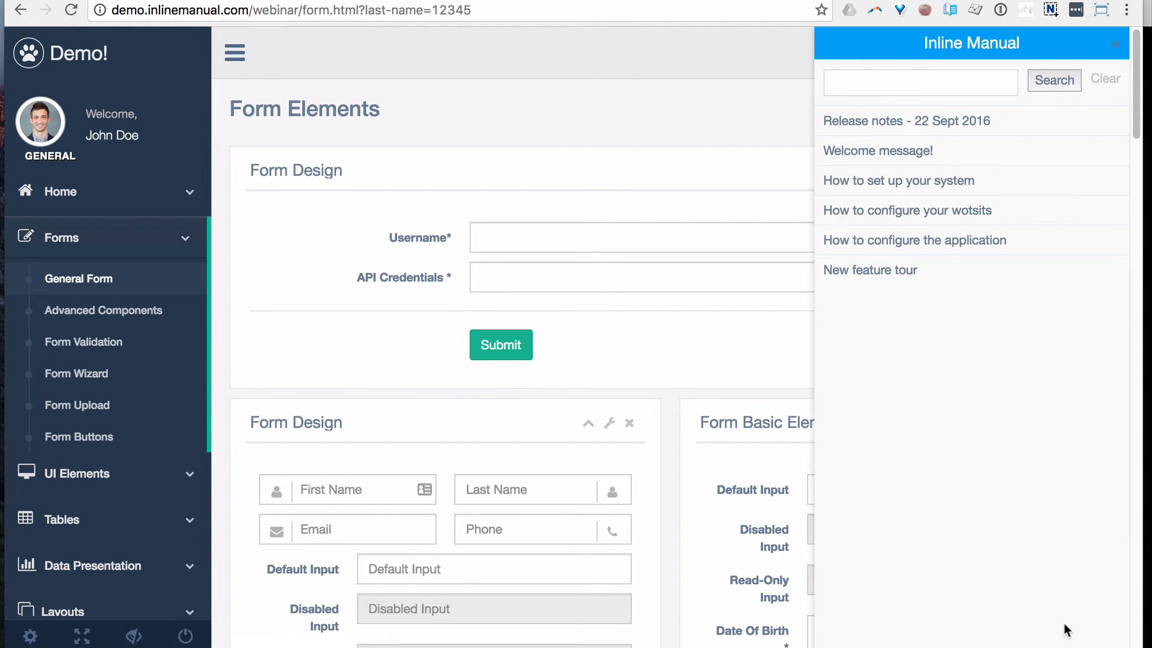
{"action": "left_click", "coordinate": [907, 121]}
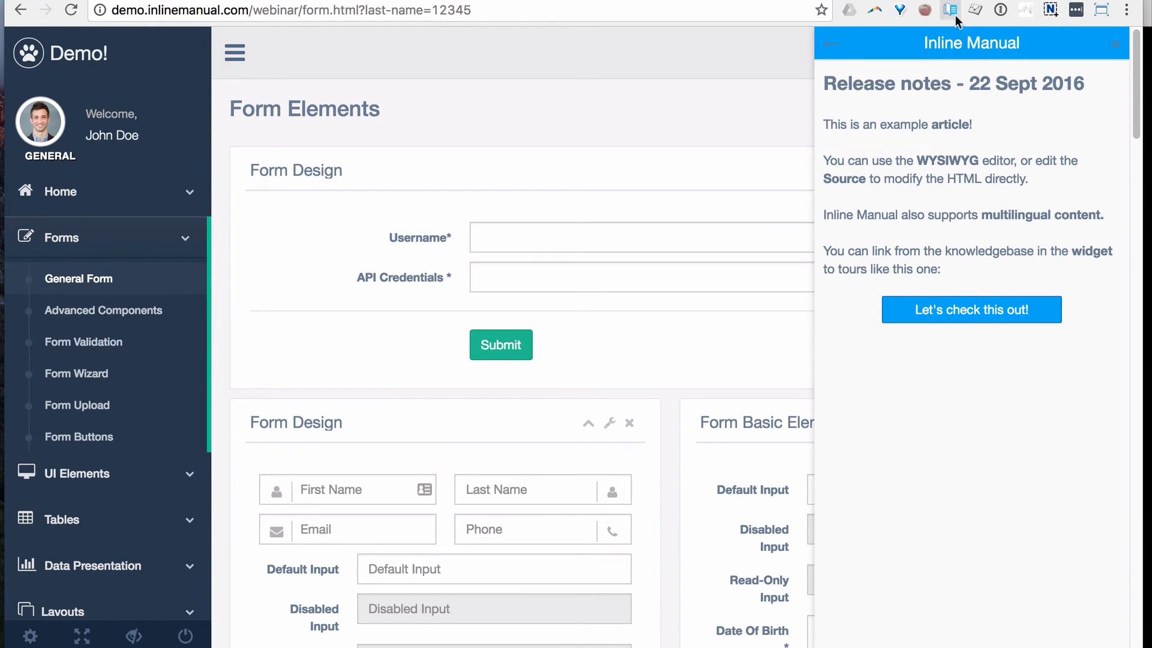
Close the widget, dock the Inline Manual authoring panel on the opposite side and open the "Release notes - 22 Sept 2016" article for editing.
{"action": "left_click", "coordinate": [1115, 44]}
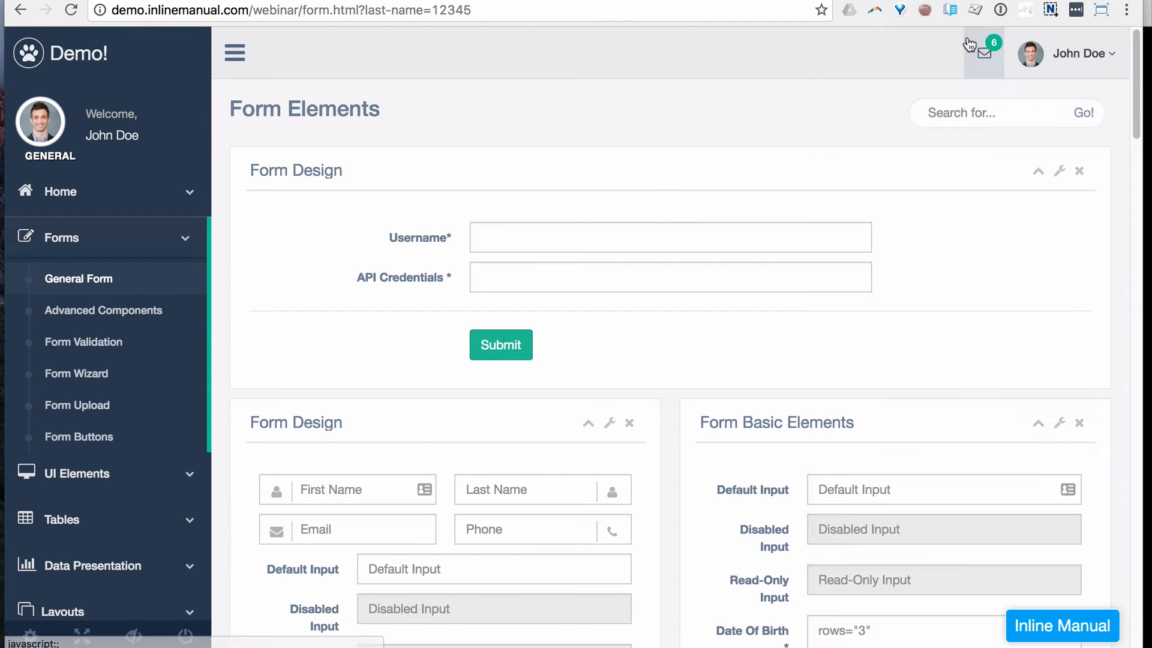
{"action": "left_click", "coordinate": [945, 12]}
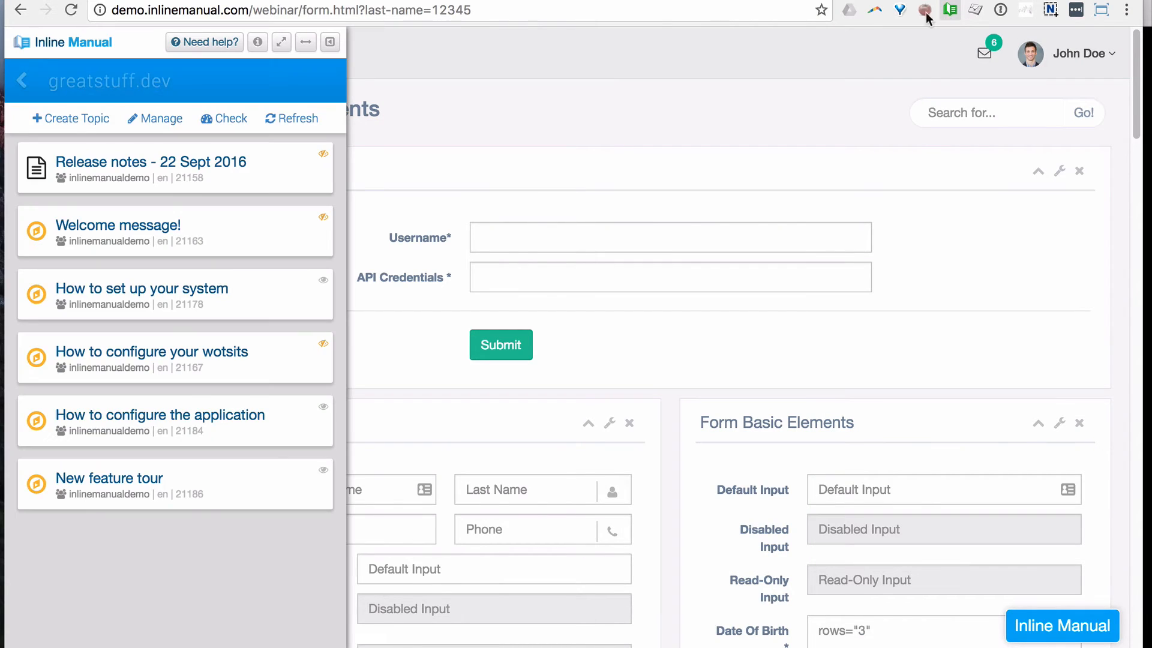
{"action": "left_click", "coordinate": [306, 43]}
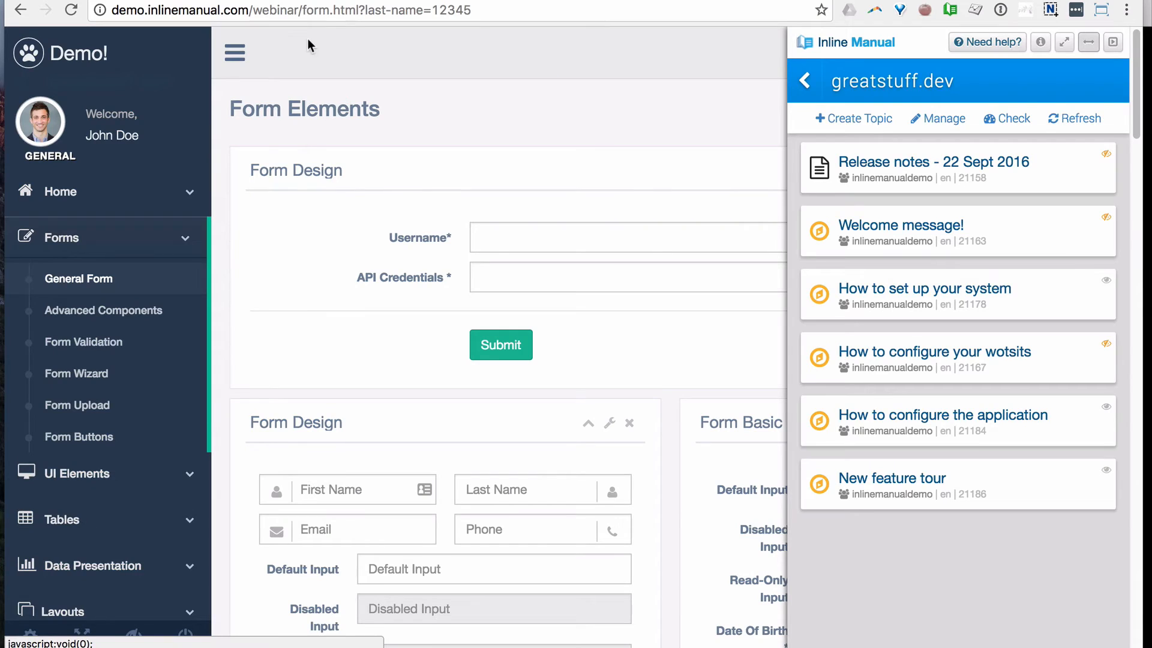
{"action": "left_click", "coordinate": [924, 166]}
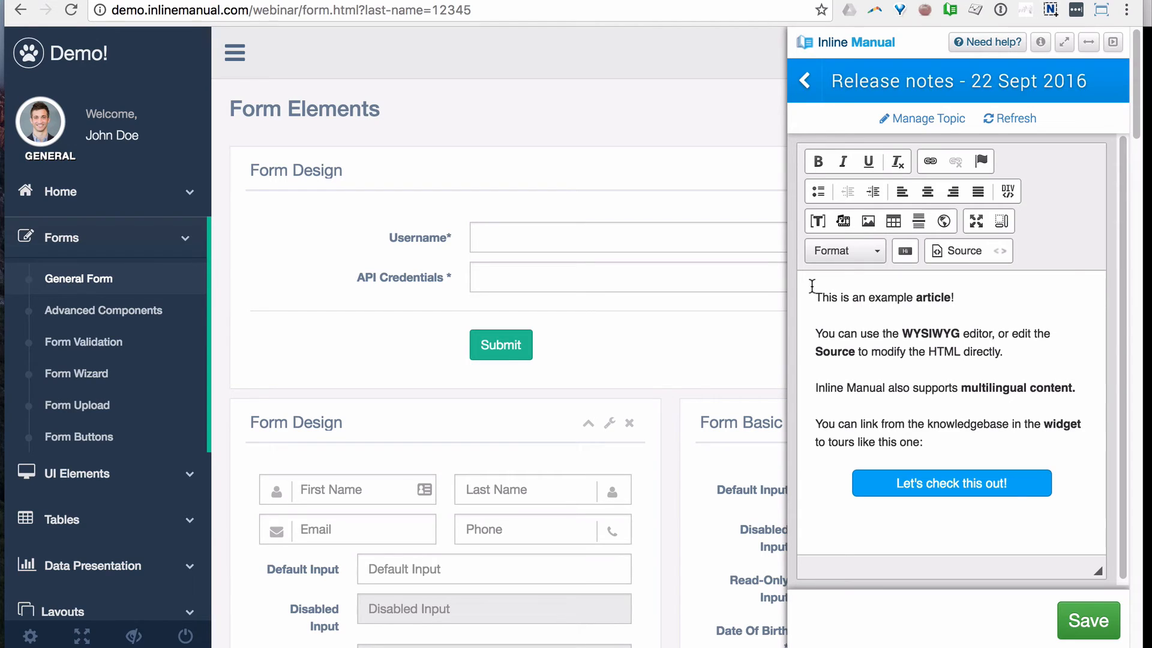
Examine the release notes article's formatted text and its HTML source, returning to the WYSIWYG view.
{"action": "left_click_drag", "start_coordinate": [812, 287], "coordinate": [1030, 350]}
{"action": "left_click", "coordinate": [1040, 356]}
{"action": "left_click", "coordinate": [964, 246]}
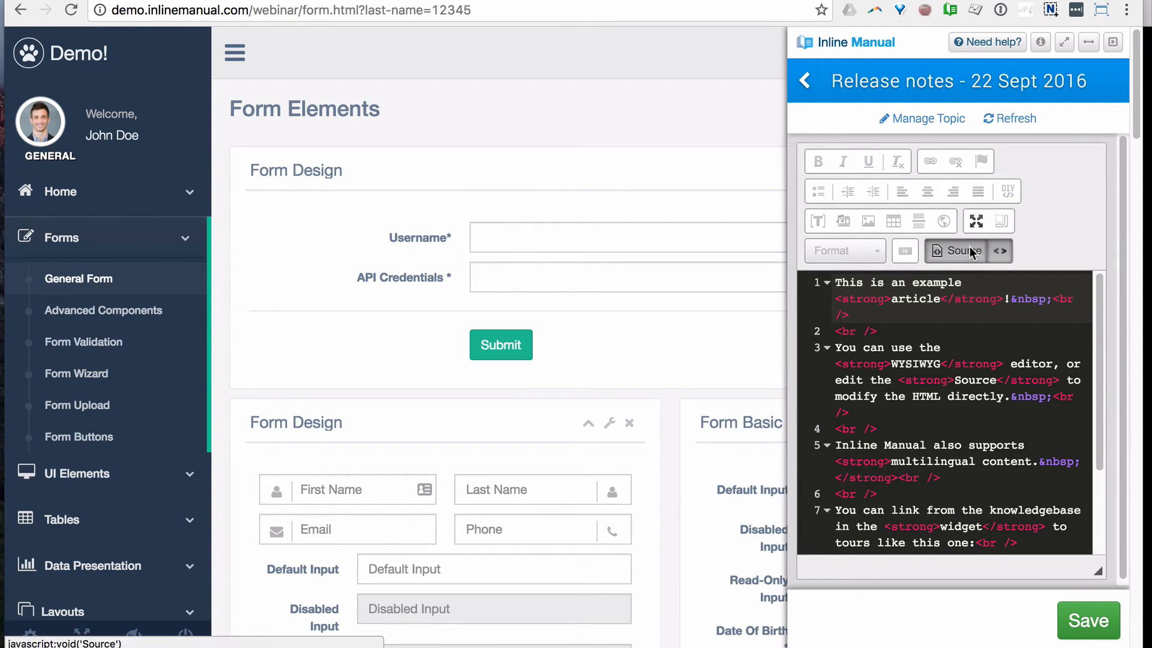
{"action": "left_click", "coordinate": [970, 246]}
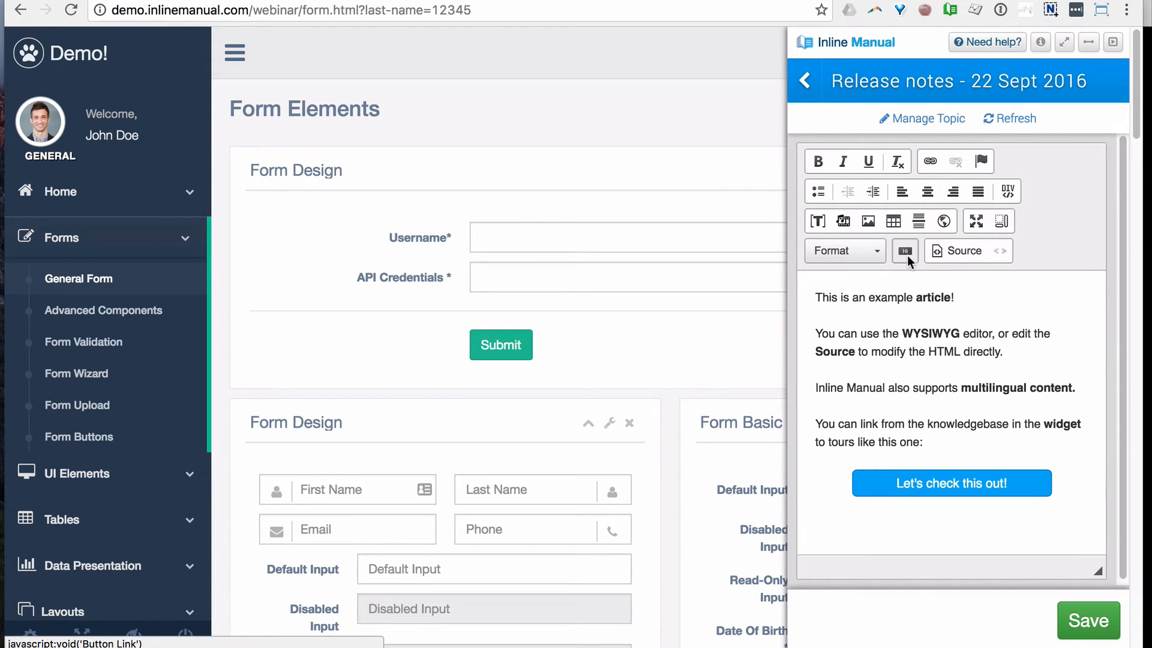
Link the article's "Let's check this out!" button to the topic "New feature tour" and save the article.
{"action": "double_click", "coordinate": [979, 482]}
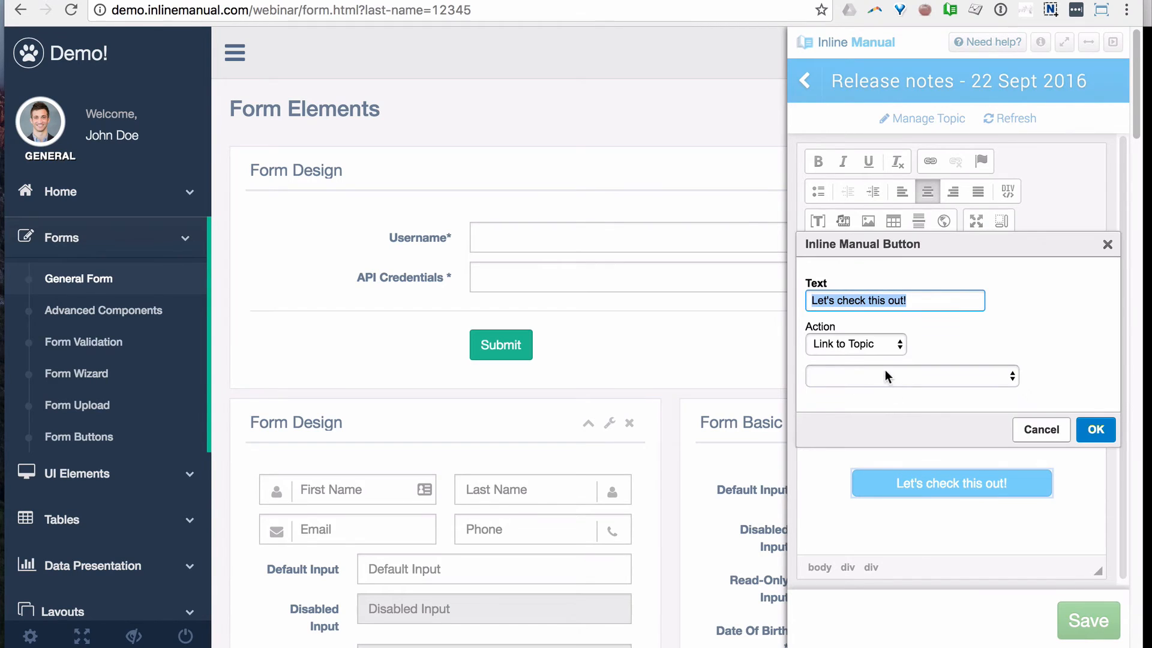
{"action": "left_click", "coordinate": [880, 344]}
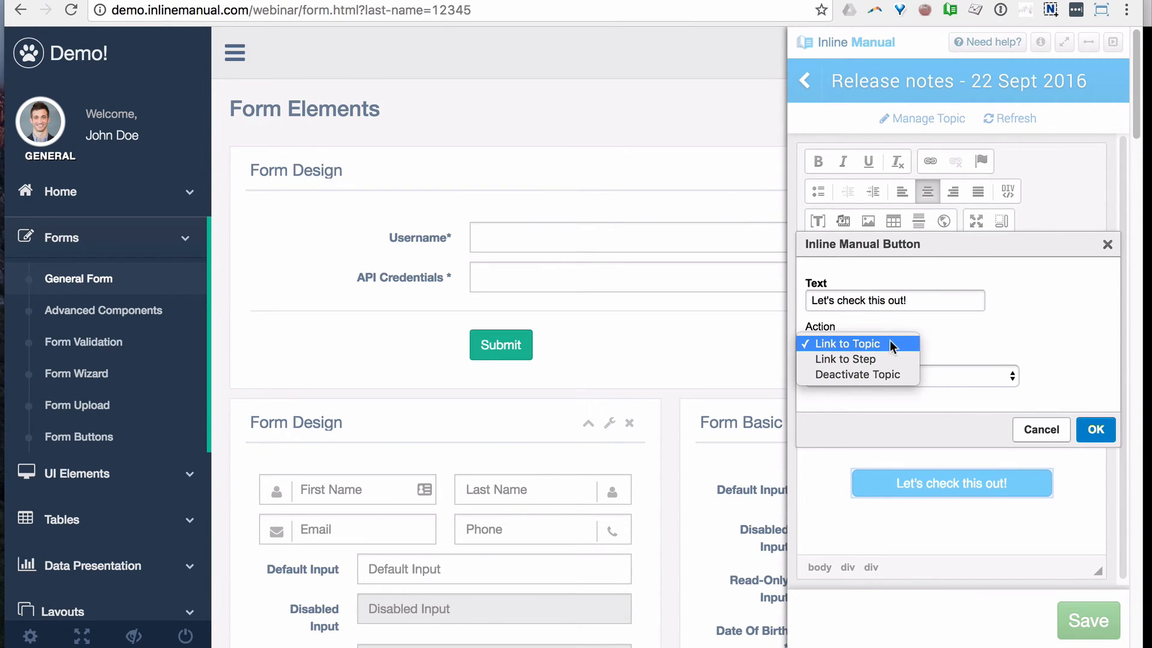
{"action": "left_click", "coordinate": [887, 348]}
{"action": "left_click", "coordinate": [930, 372]}
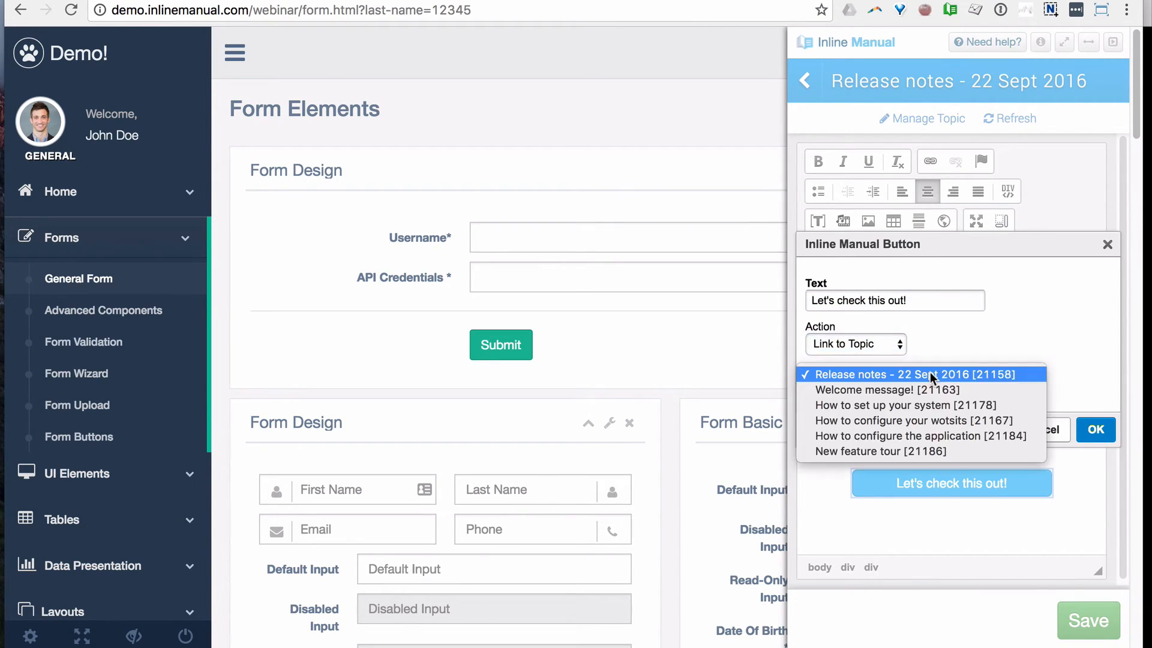
{"action": "left_click", "coordinate": [916, 451]}
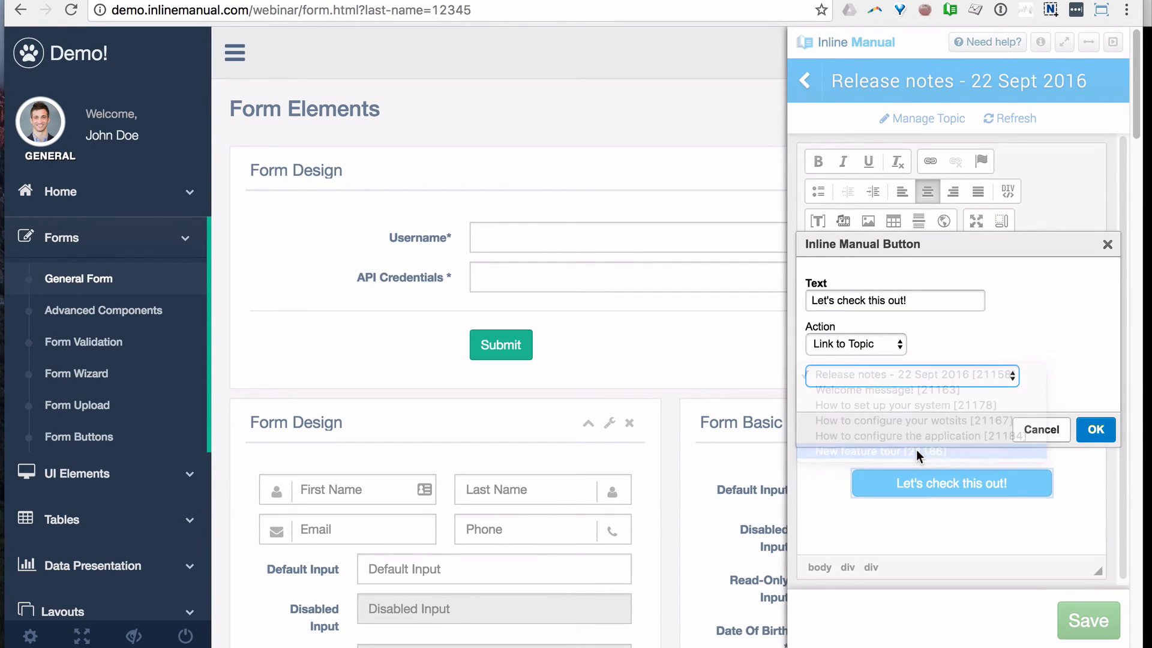
{"action": "left_click", "coordinate": [1091, 434]}
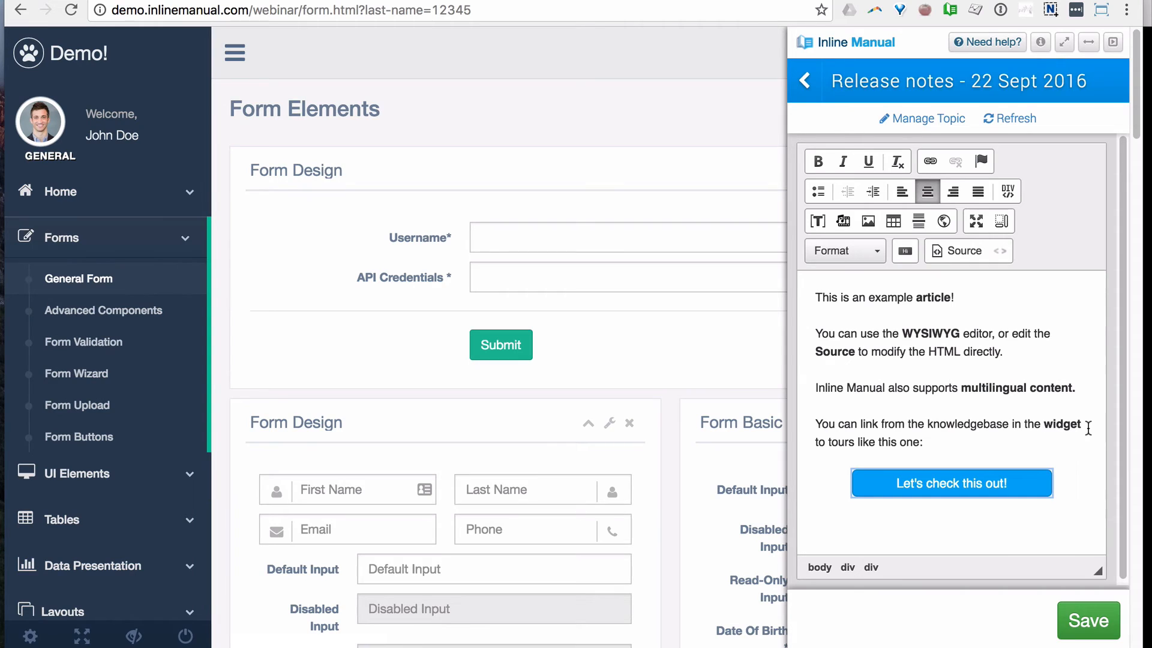
{"action": "left_click", "coordinate": [1094, 615]}
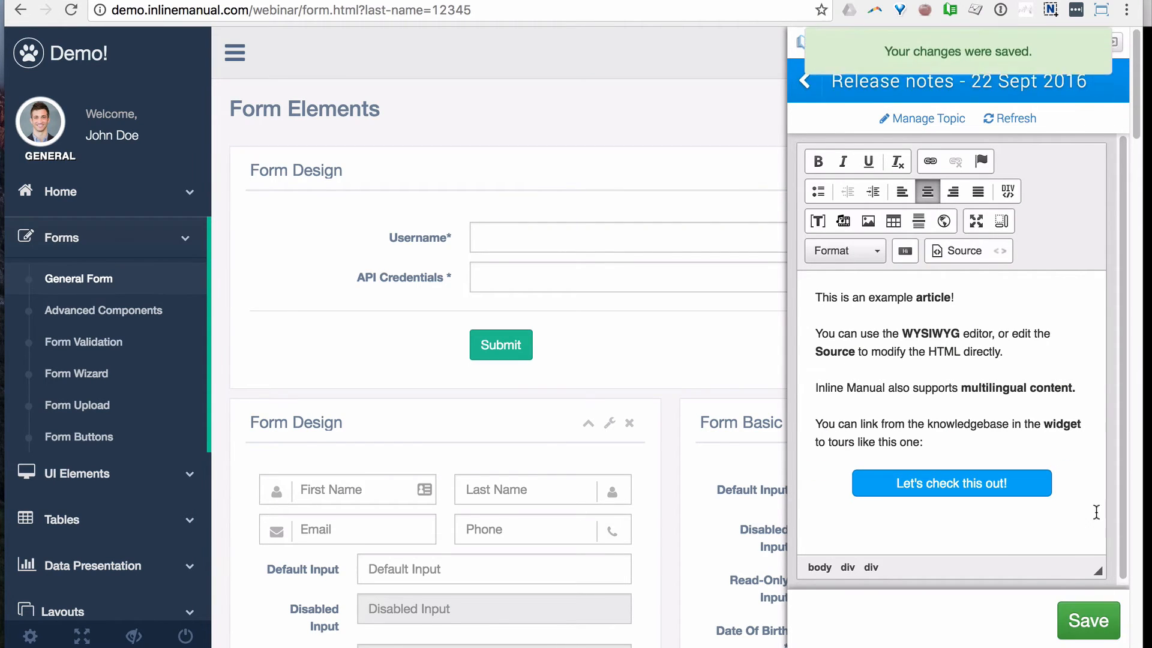
Refresh the release notes article and check its button settings without changing them, returning to the topic list.
{"action": "left_click", "coordinate": [1004, 118]}
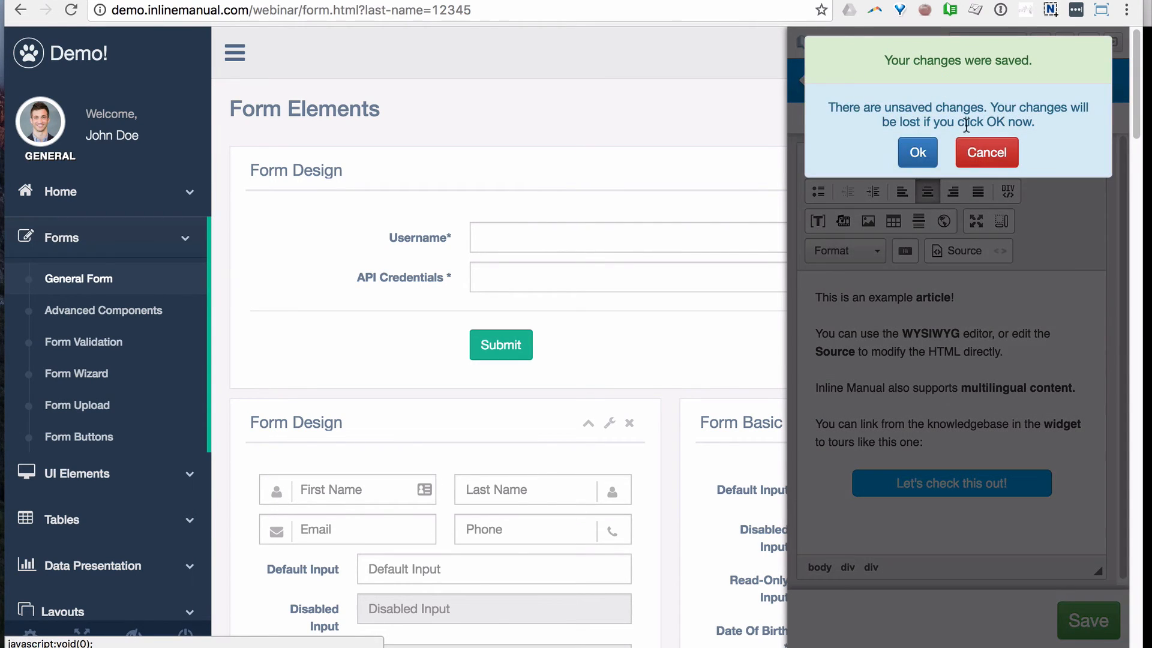
{"action": "left_click", "coordinate": [918, 151]}
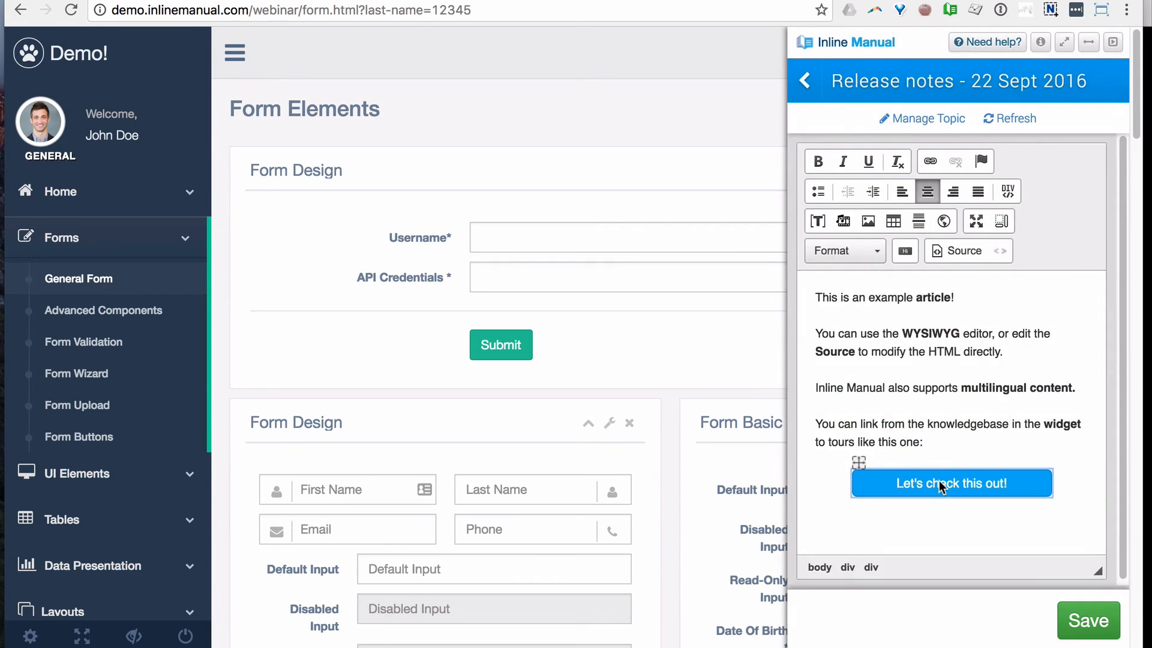
{"action": "double_click", "coordinate": [938, 481]}
{"action": "left_click", "coordinate": [1038, 429]}
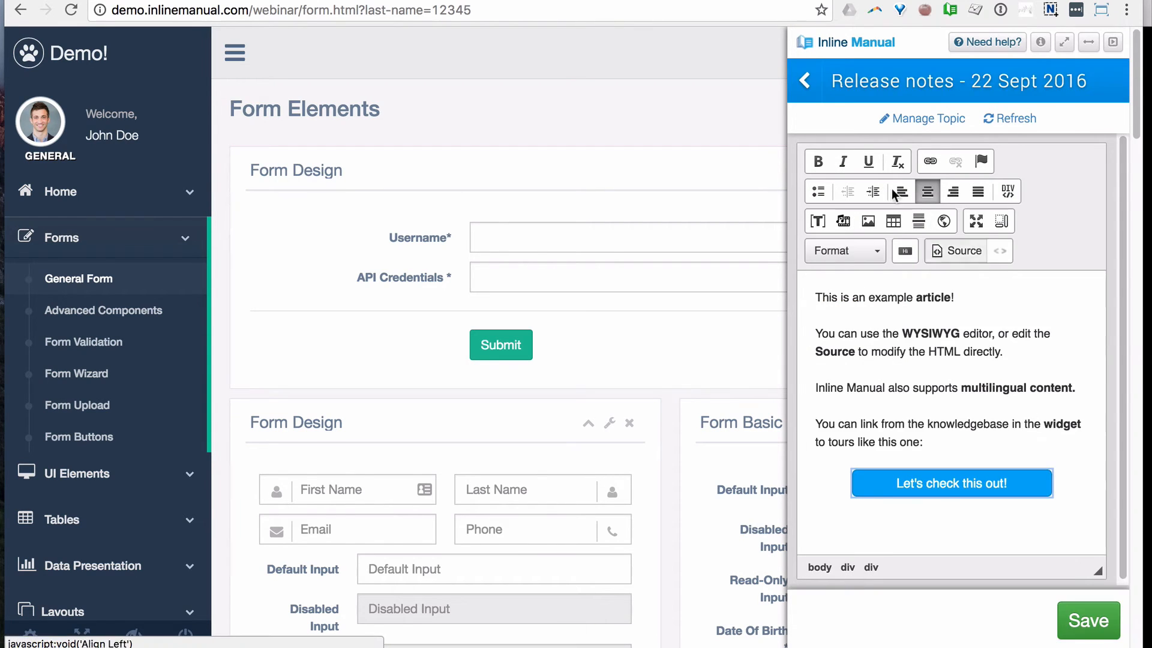
{"action": "left_click", "coordinate": [816, 87]}
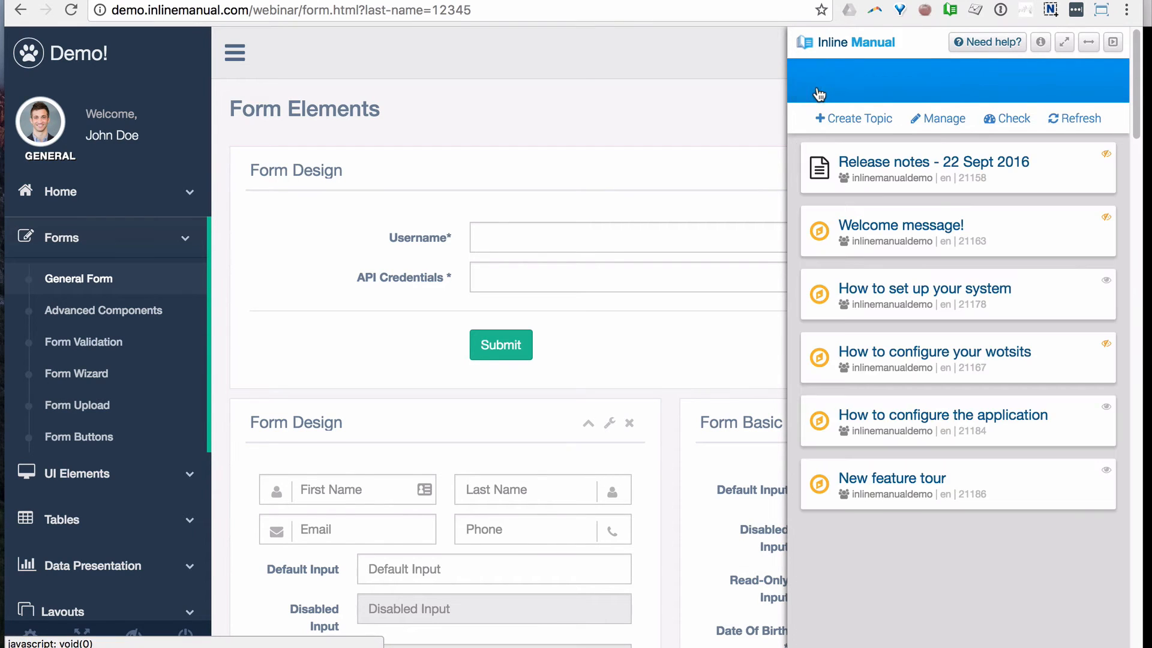
Close the authoring panel and open the "Release notes - 22 Sept 2016" article from the page's Inline Manual widget.
{"action": "left_click", "coordinate": [946, 16]}
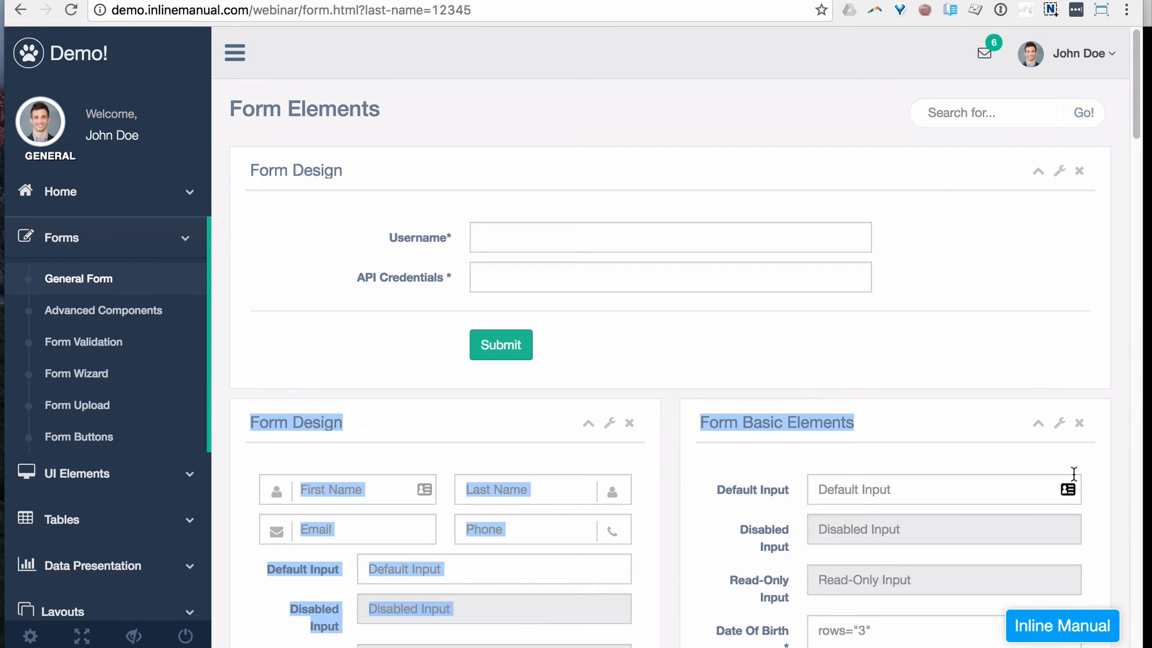
{"action": "left_click", "coordinate": [1089, 630]}
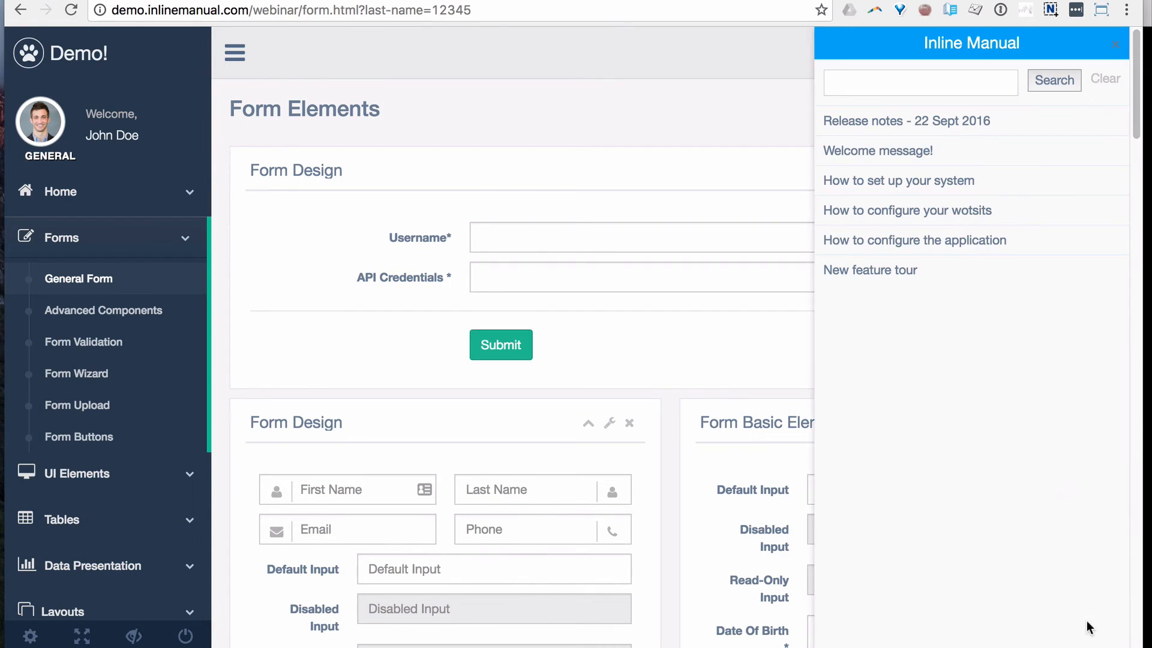
{"action": "left_click", "coordinate": [967, 123]}
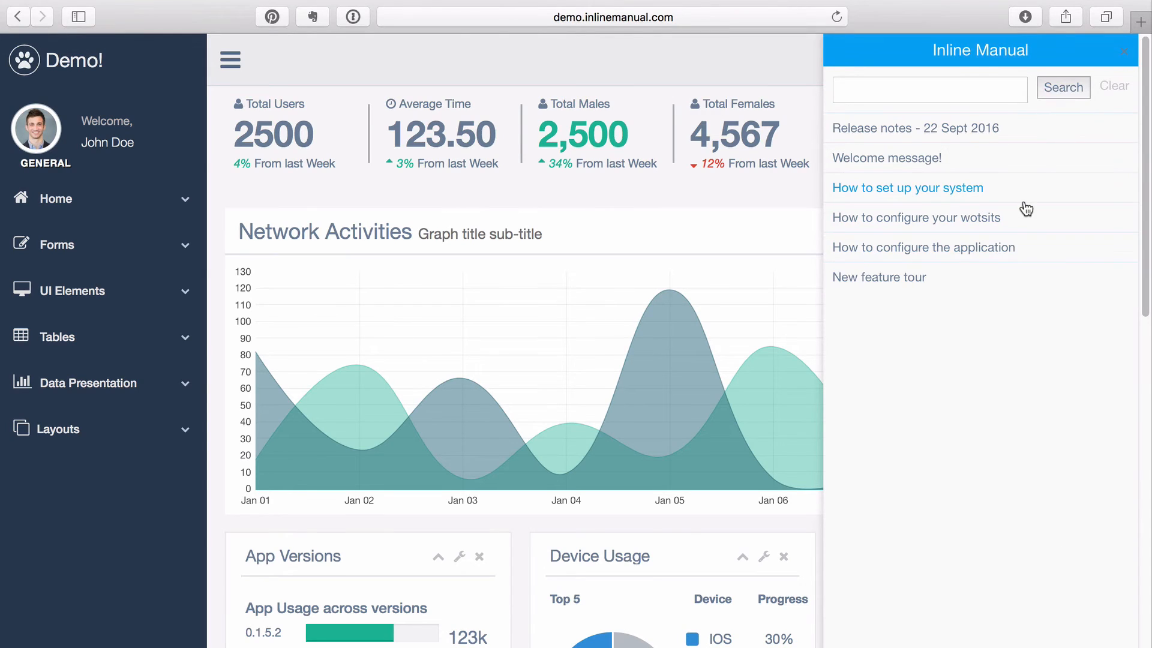
In Safari, launch the tour from the release notes article's "Let's check this out!" button and follow its first tip to expand Forms.
{"action": "left_click", "coordinate": [984, 130]}
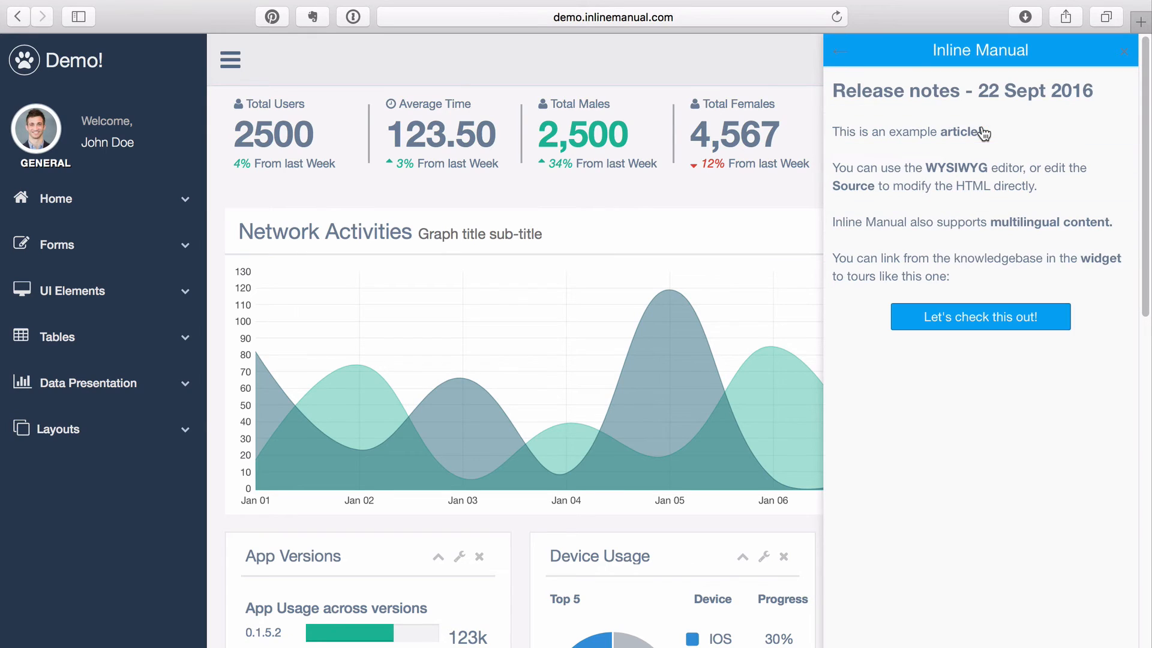
{"action": "left_click", "coordinate": [1012, 321]}
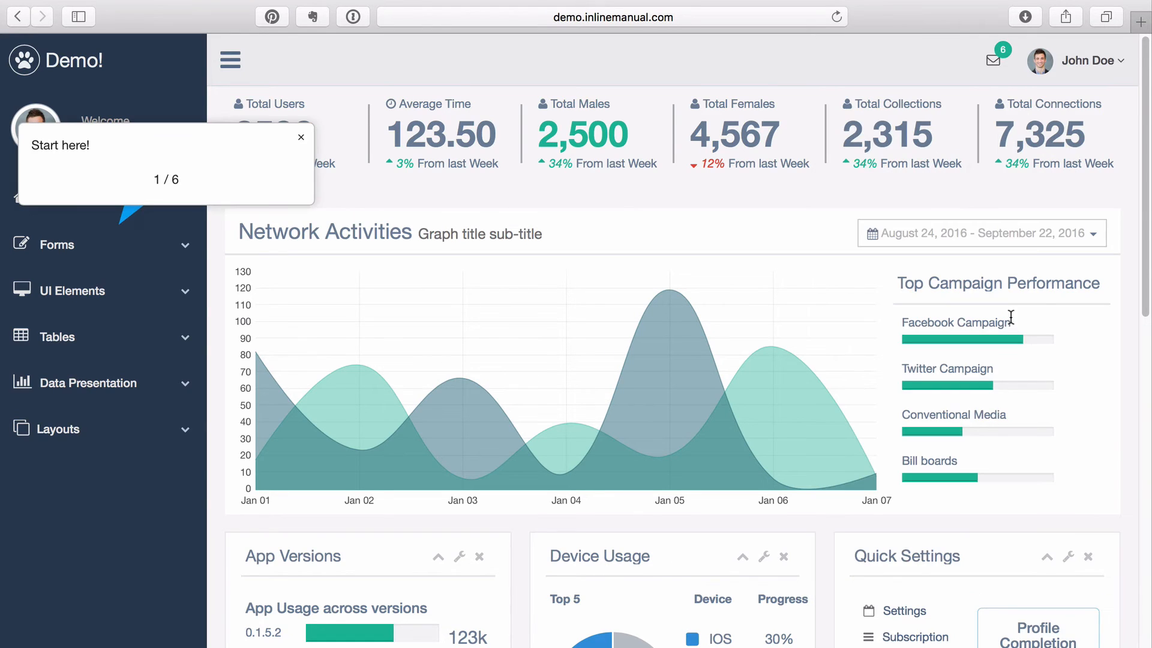
{"action": "left_click", "coordinate": [84, 243]}
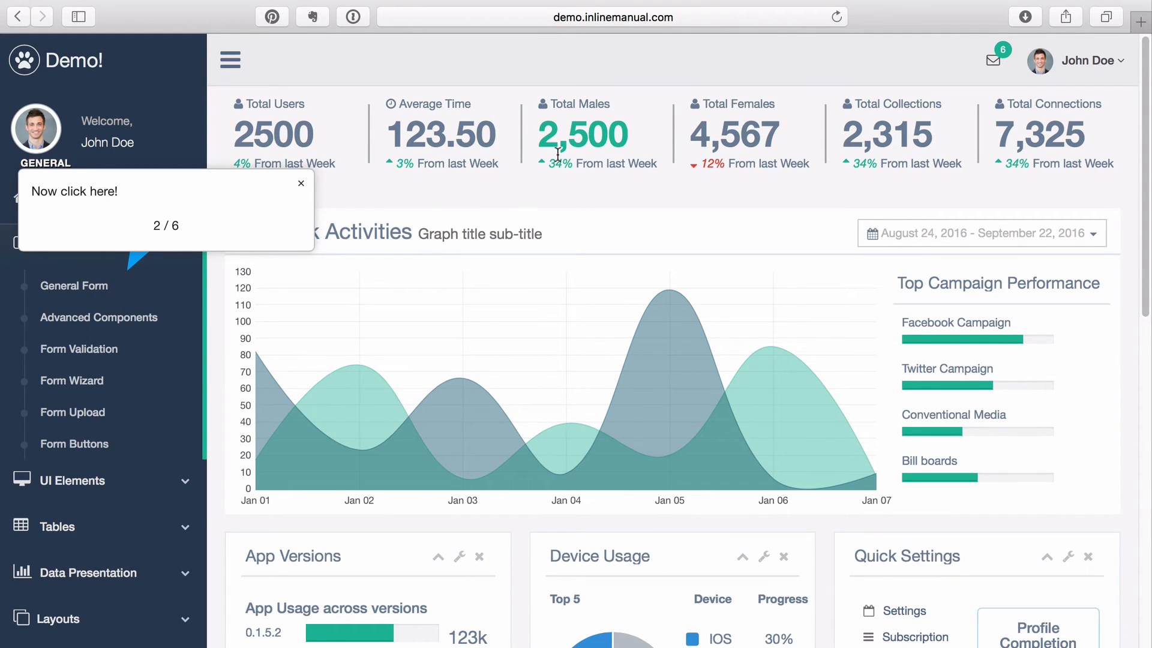
Try the Network Activities date range picker while the tour runs, and close the tour at its second tip.
{"action": "left_click", "coordinate": [1062, 240]}
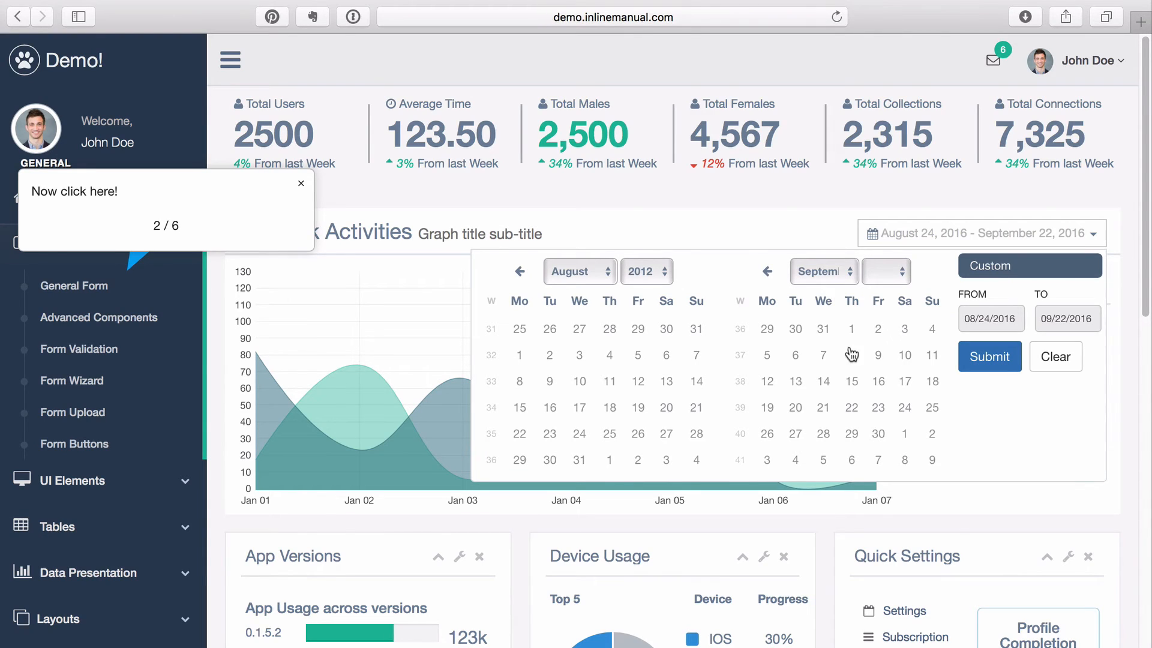
{"action": "left_click", "coordinate": [854, 208]}
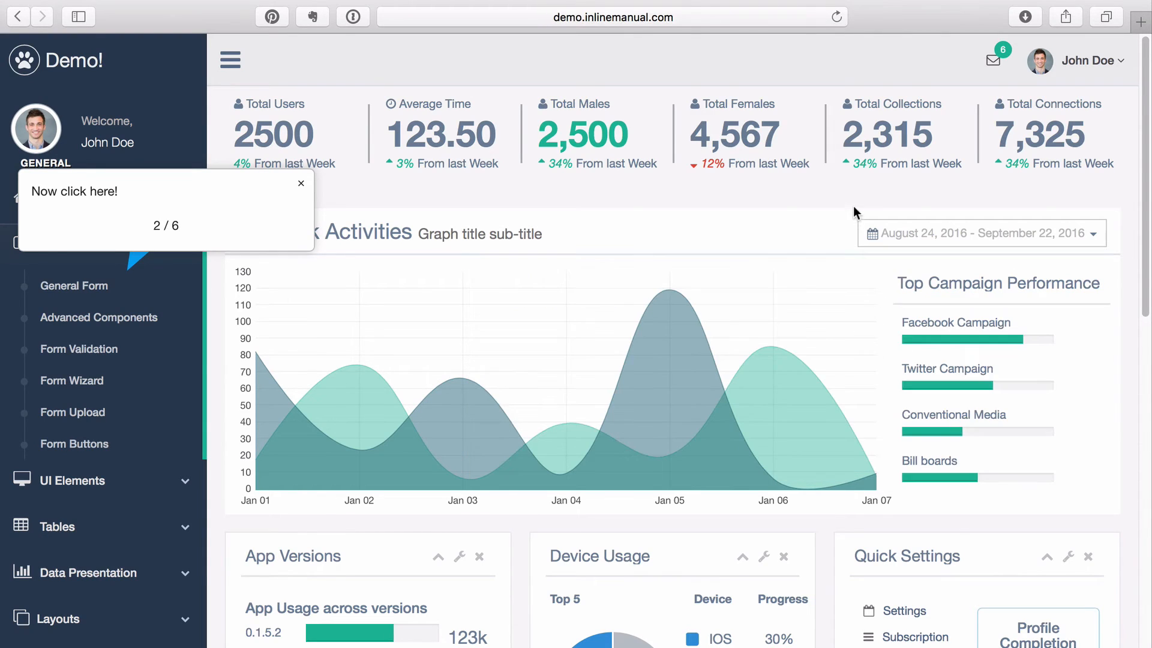
{"action": "left_click", "coordinate": [301, 185]}
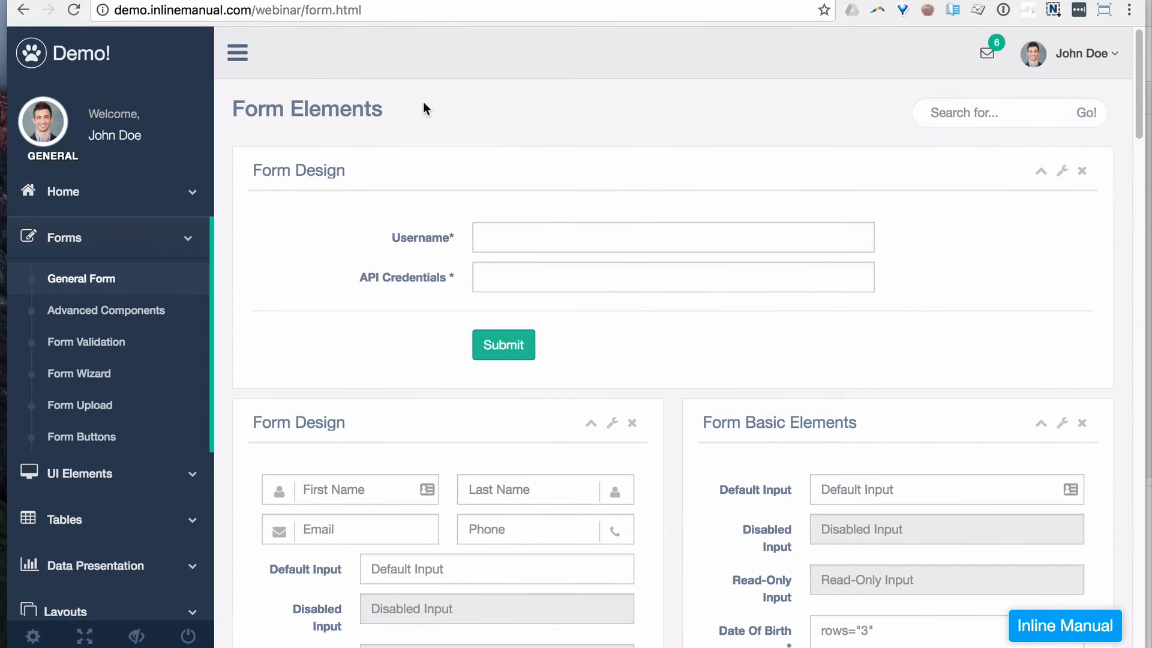
Open "New feature tour" in the authoring panel in Chrome and turn on the backdrop for Step #1.
{"action": "left_click", "coordinate": [953, 9]}
{"action": "left_click", "coordinate": [923, 474]}
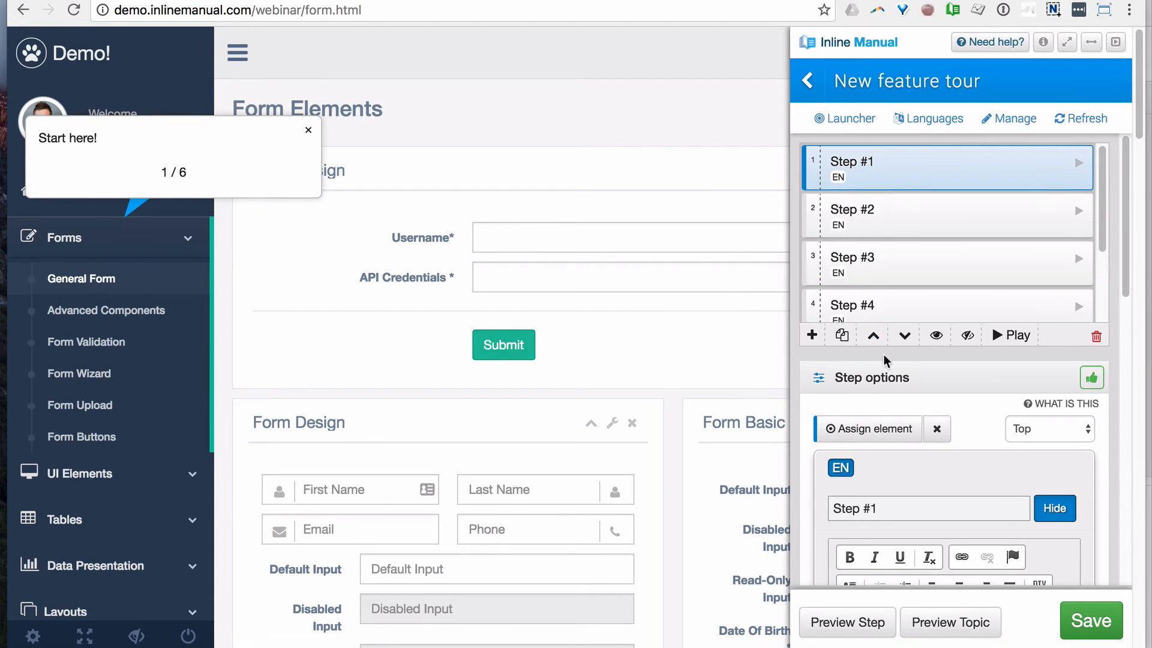
{"action": "scroll", "coordinate": [926, 372], "scroll_direction": "down", "scroll_amount": 6}
{"action": "scroll", "coordinate": [924, 366], "scroll_direction": "down", "scroll_amount": 8}
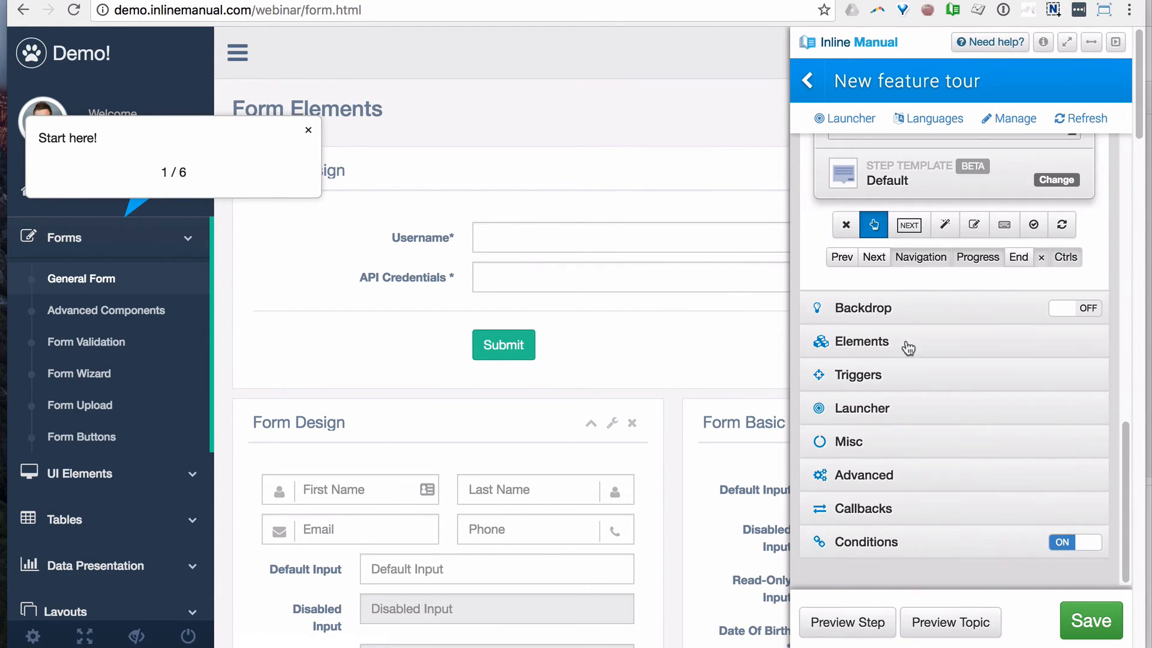
{"action": "left_click", "coordinate": [881, 307]}
{"action": "scroll", "coordinate": [973, 293], "scroll_direction": "up", "scroll_amount": 1}
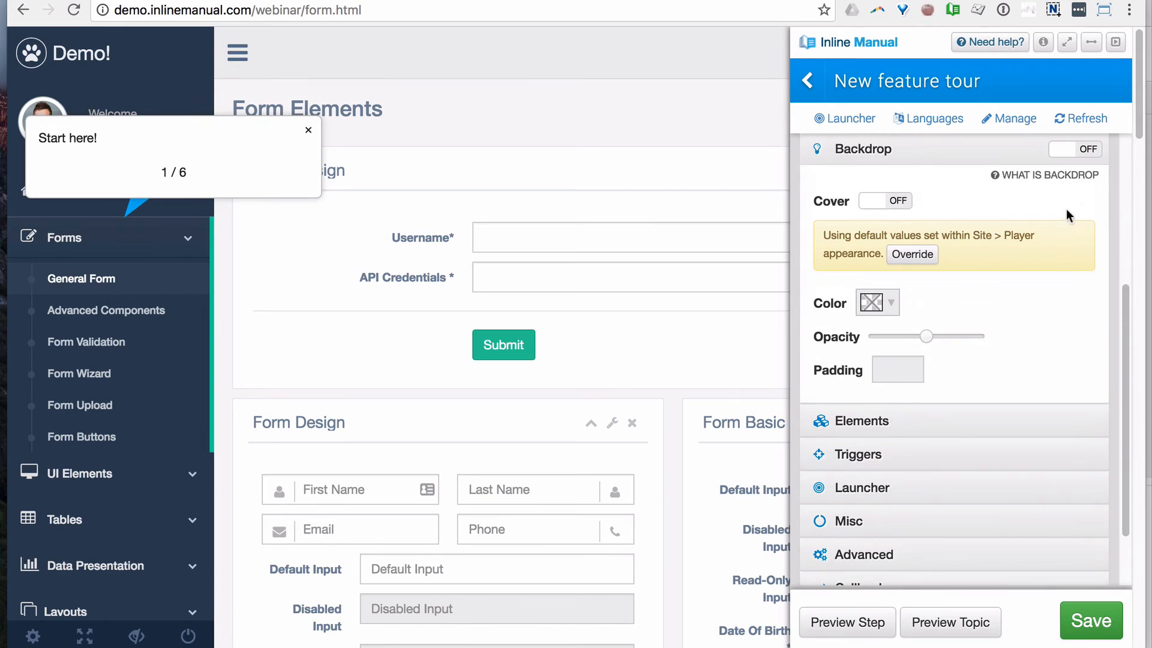
{"action": "left_click", "coordinate": [1076, 149]}
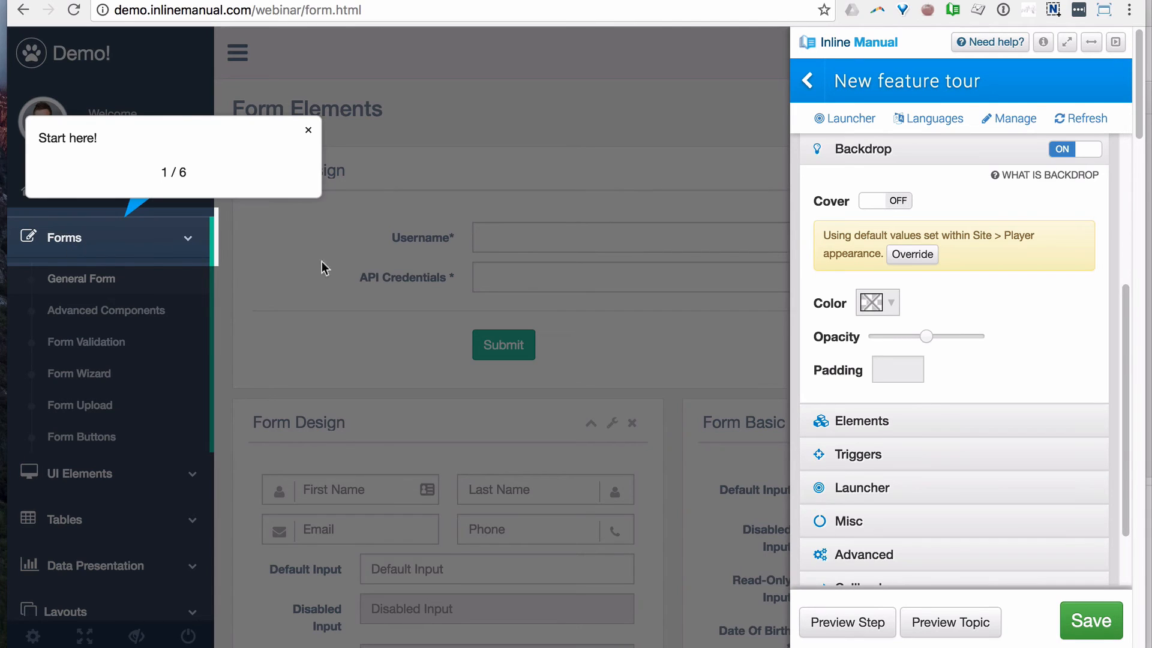
Inspect Step #1's assigned element and its trigger settings.
{"action": "left_click", "coordinate": [894, 423]}
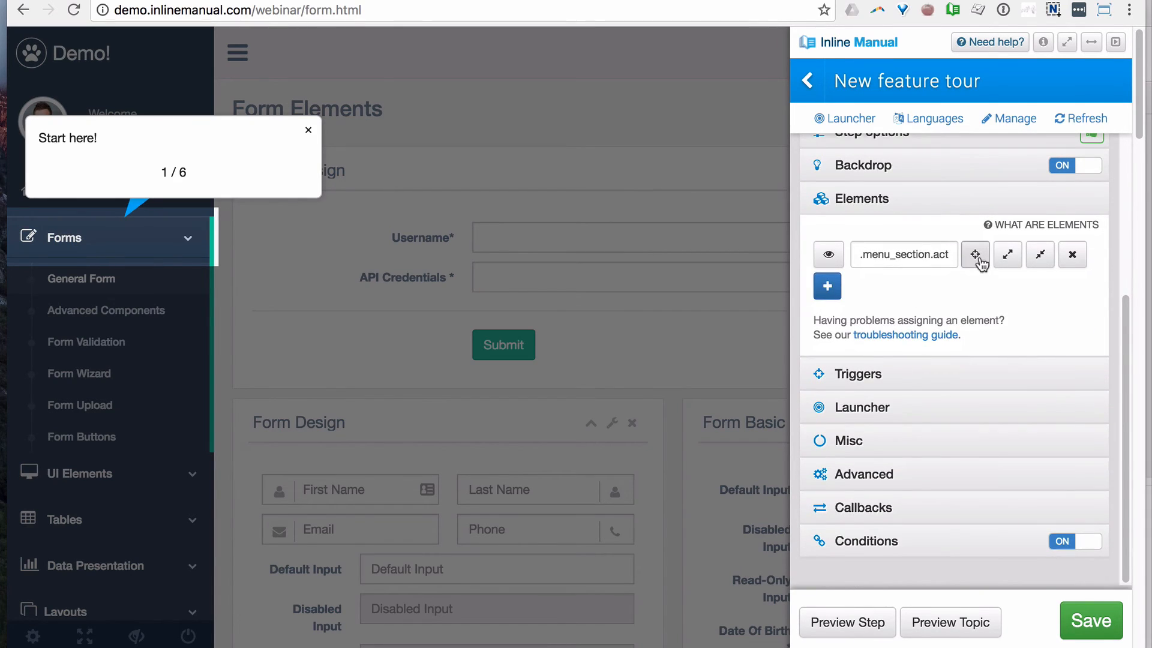
{"action": "left_click", "coordinate": [827, 256]}
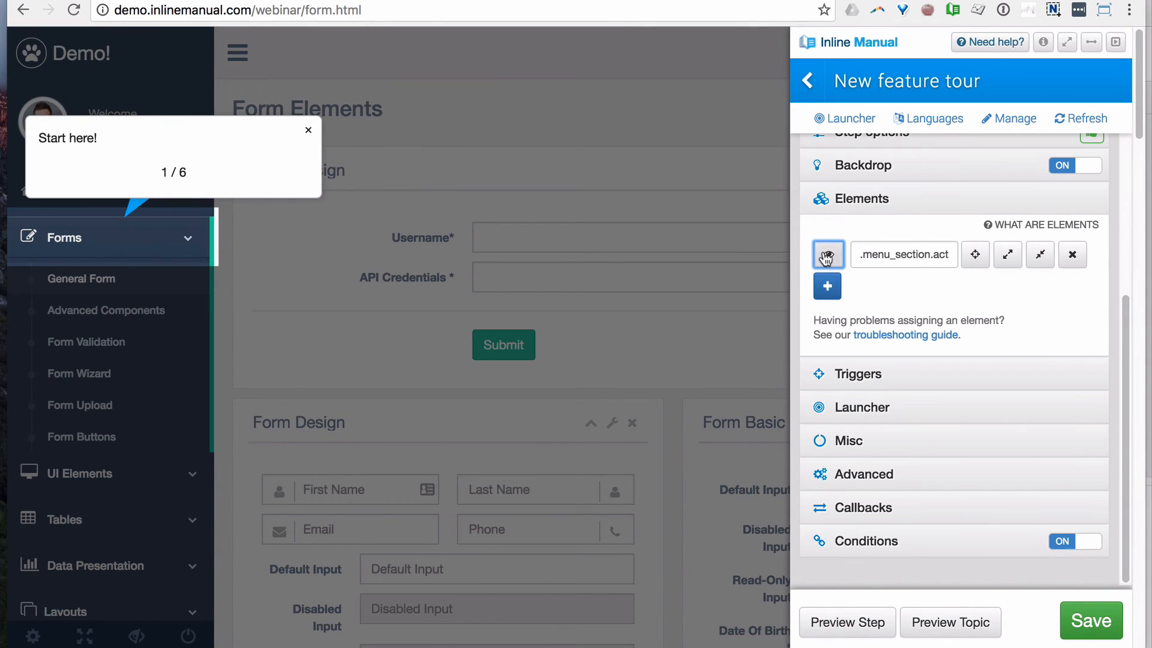
{"action": "left_click", "coordinate": [862, 203]}
{"action": "left_click", "coordinate": [866, 369]}
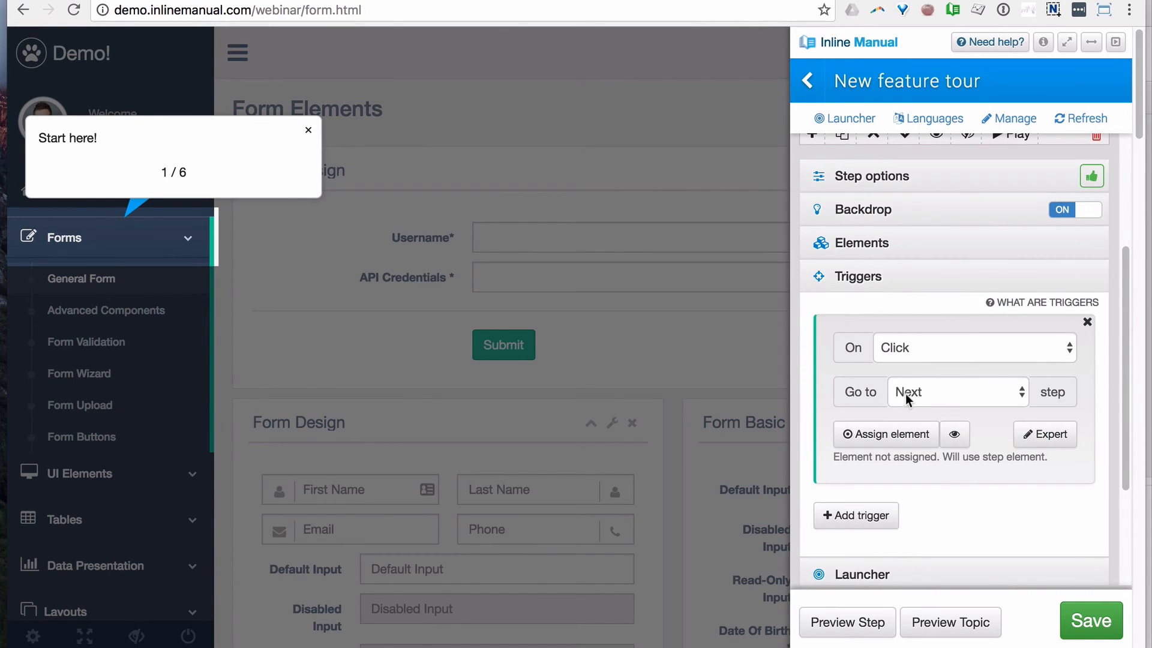
Turn on the backdrop for Step #2 of the tour.
{"action": "scroll", "coordinate": [914, 358], "scroll_direction": "up", "scroll_amount": 3}
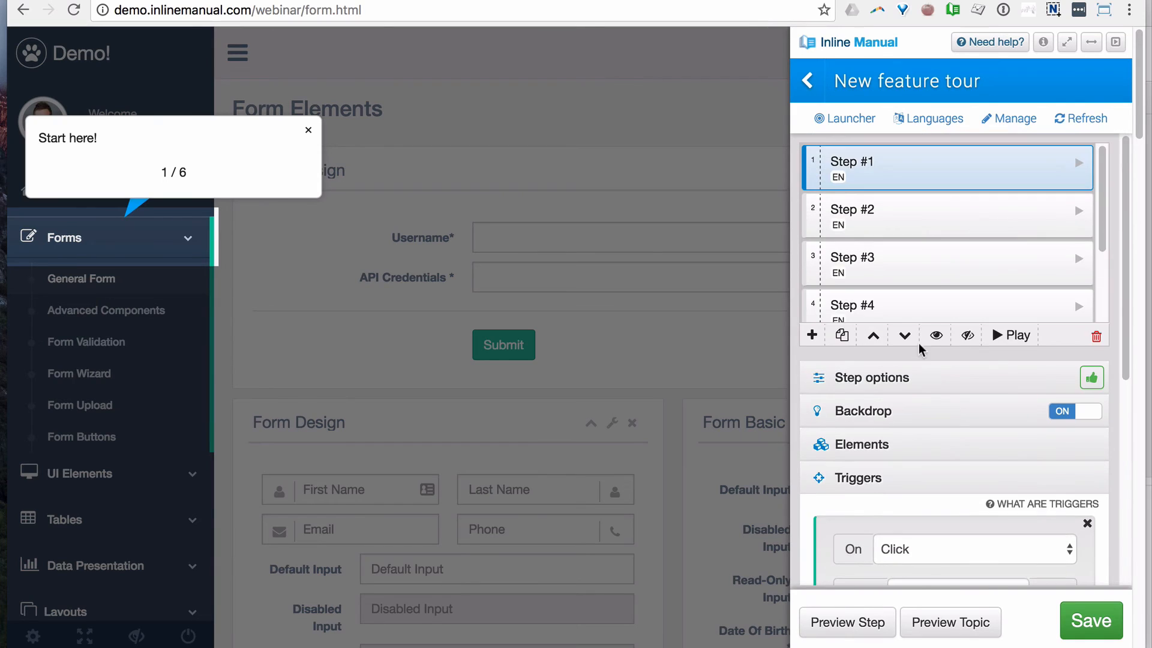
{"action": "left_click", "coordinate": [934, 222]}
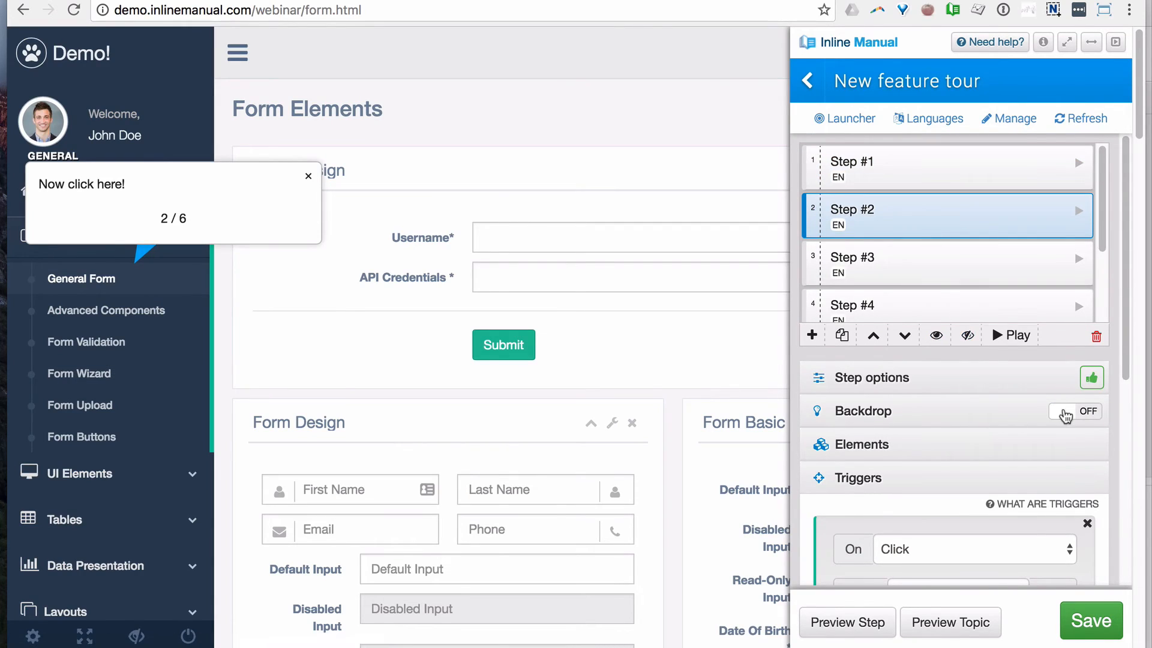
{"action": "left_click", "coordinate": [1078, 413]}
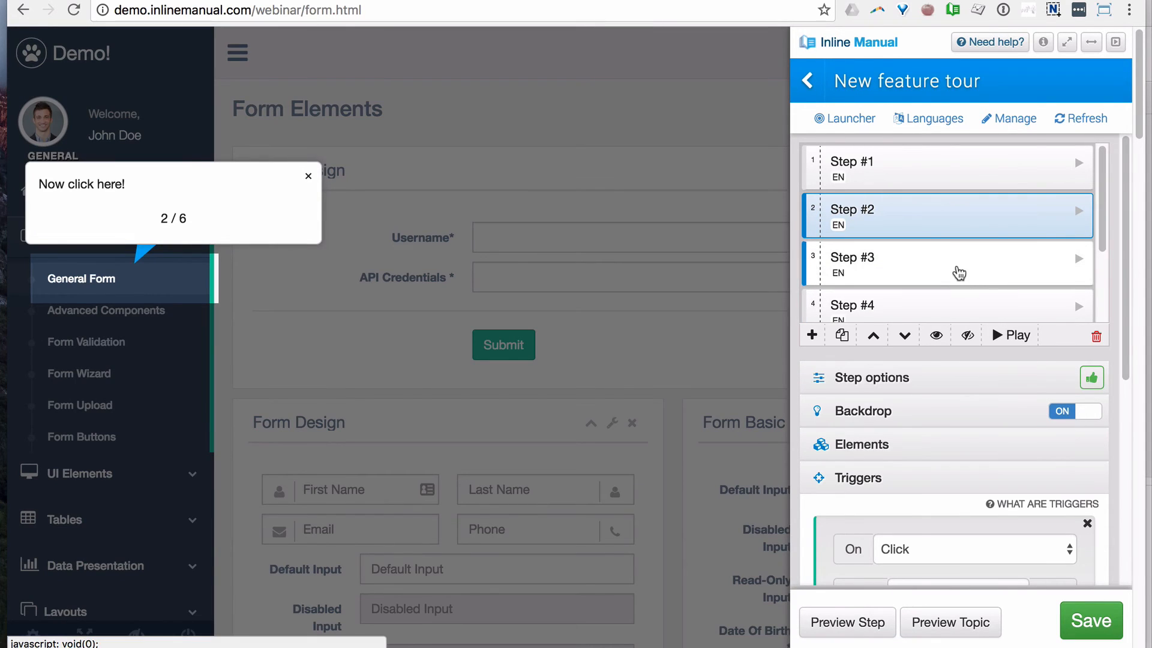
Turn on the backdrop for Step #3, override its default appearance values, and lower its opacity to the minimum.
{"action": "left_click", "coordinate": [958, 271]}
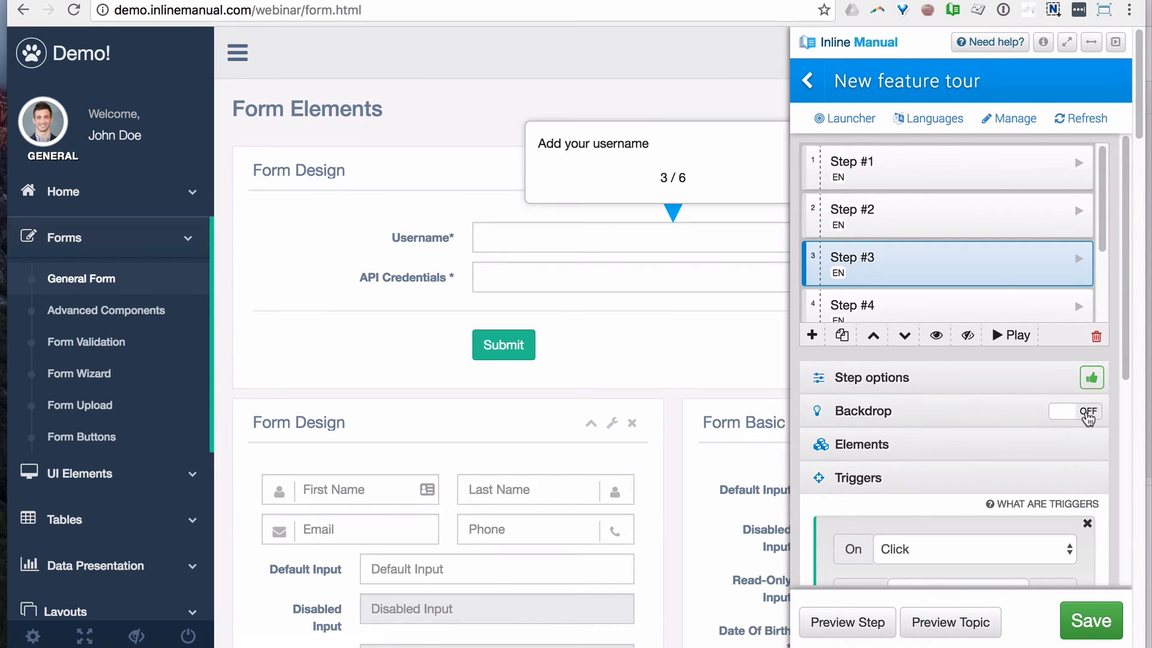
{"action": "left_click", "coordinate": [1087, 414]}
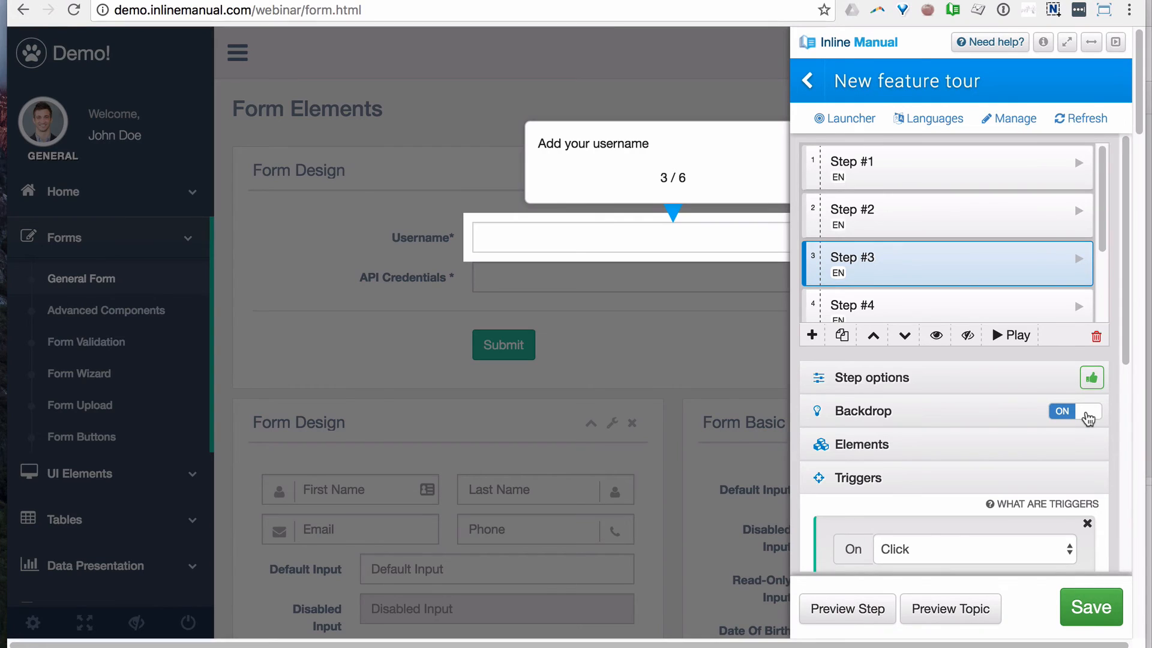
{"action": "left_click", "coordinate": [971, 420]}
{"action": "scroll", "coordinate": [973, 420], "scroll_direction": "down", "scroll_amount": 2}
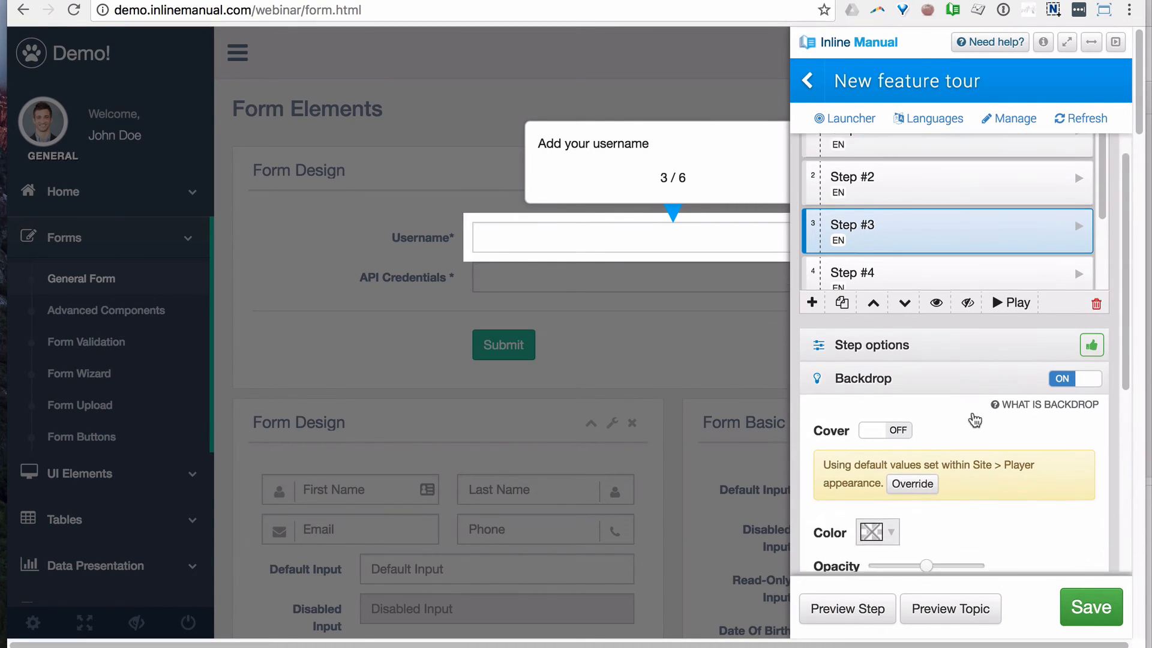
{"action": "scroll", "coordinate": [975, 420], "scroll_direction": "down", "scroll_amount": 4}
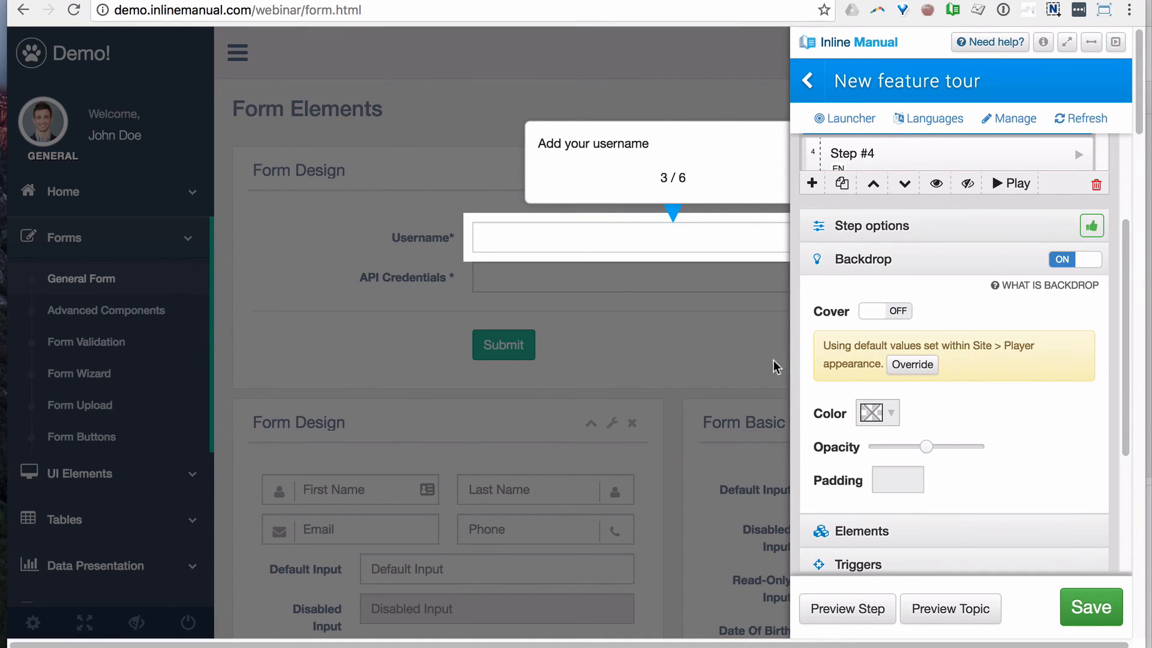
{"action": "left_click", "coordinate": [907, 374]}
{"action": "left_click_drag", "start_coordinate": [926, 379], "coordinate": [826, 384]}
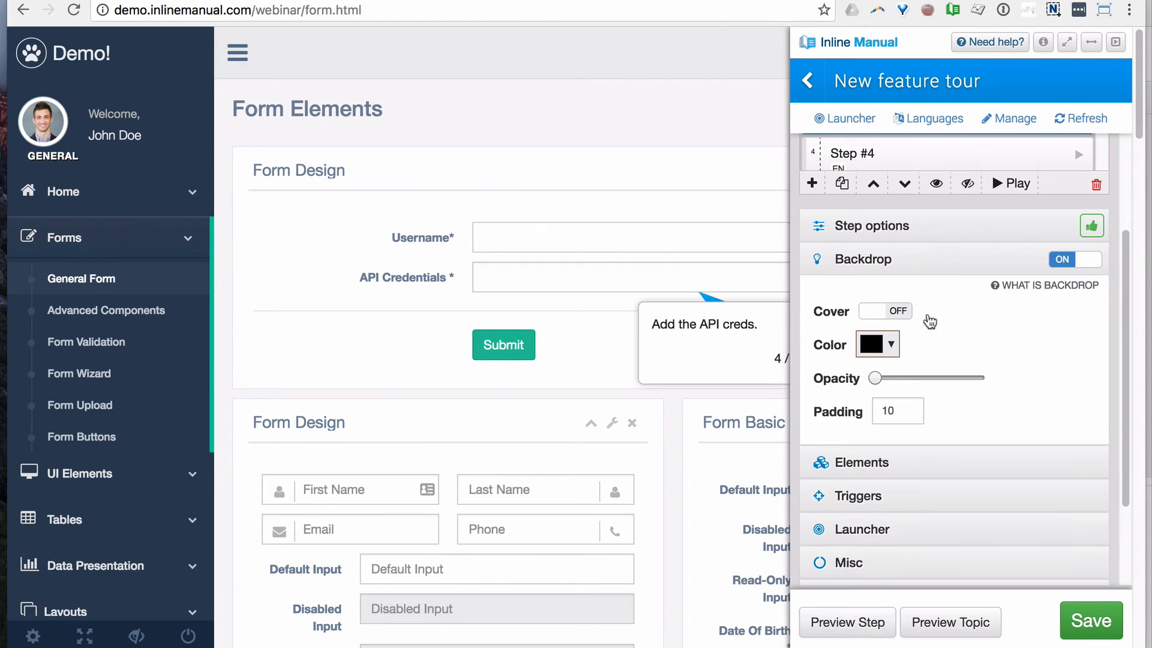
Turn on the backdrop for Step #4, override its default values, and reduce the opacity to the minimum.
{"action": "scroll", "coordinate": [931, 321], "scroll_direction": "up", "scroll_amount": 2}
{"action": "left_click", "coordinate": [936, 259]}
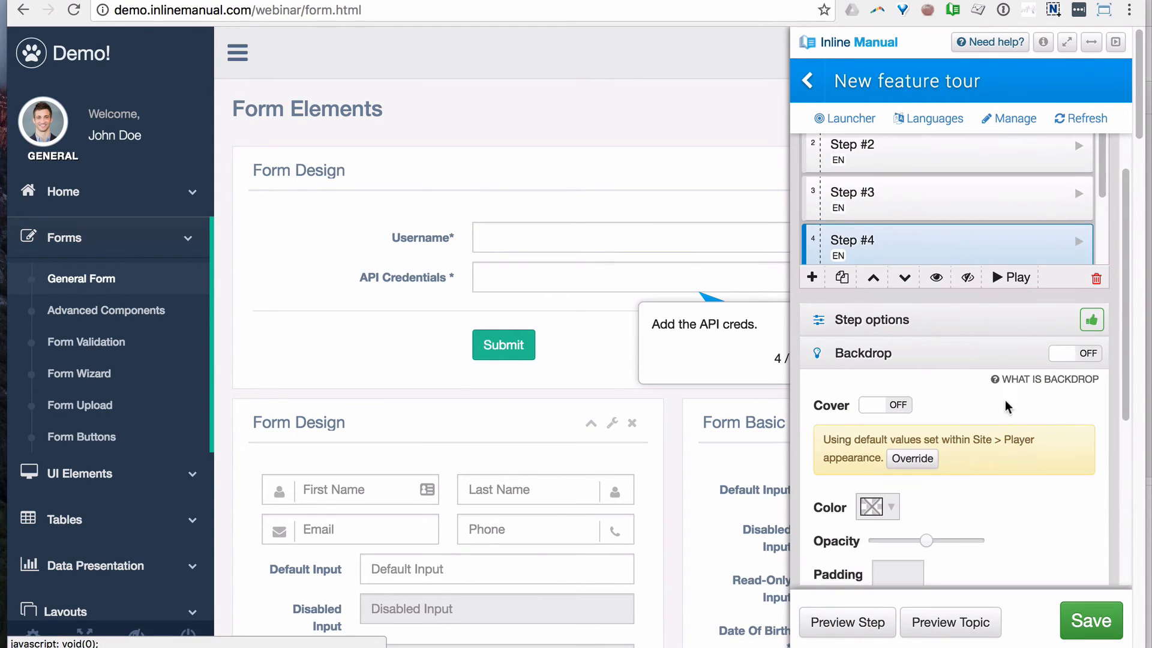
{"action": "left_click", "coordinate": [1071, 355]}
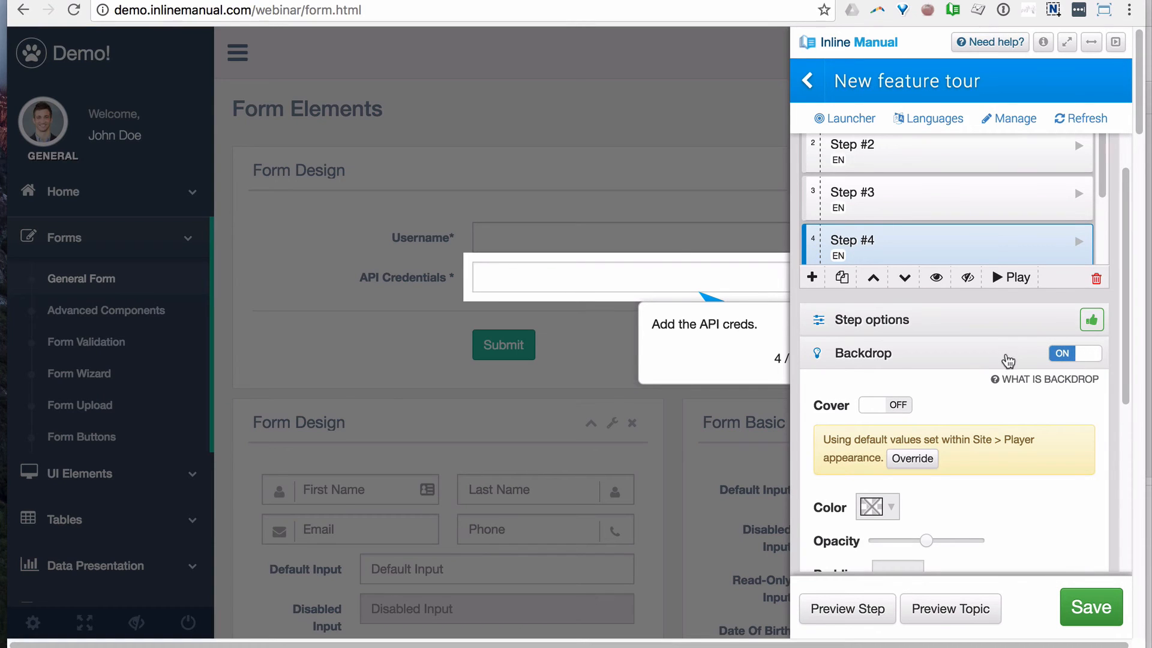
{"action": "scroll", "coordinate": [951, 321], "scroll_direction": "down", "scroll_amount": 2}
{"action": "left_click", "coordinate": [894, 380]}
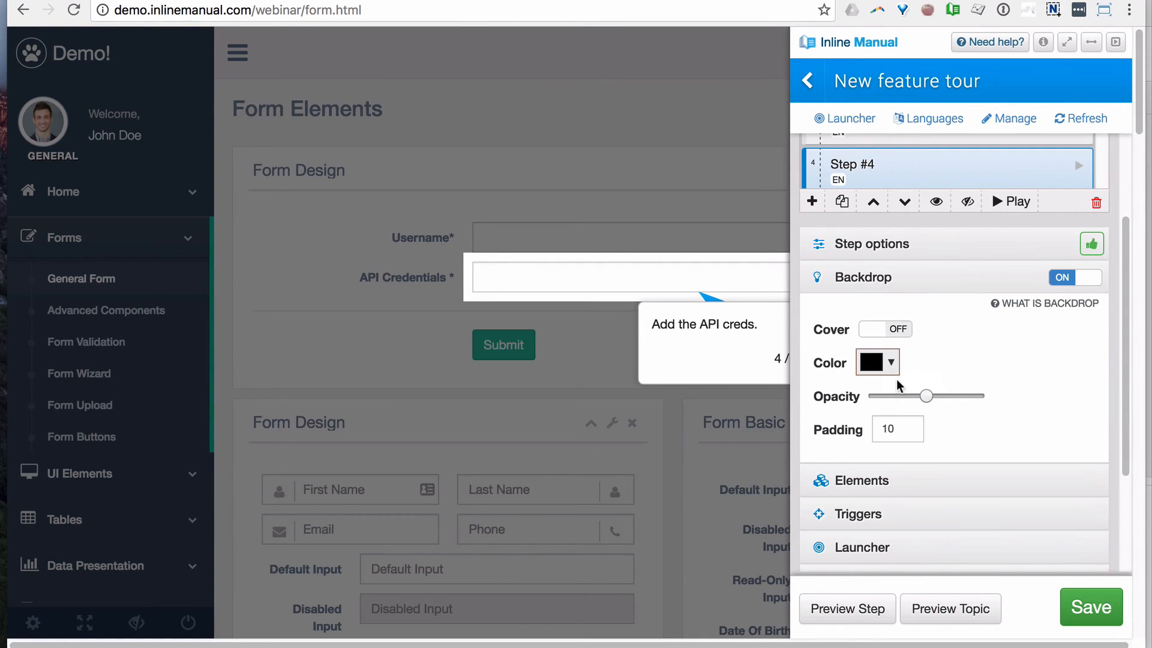
{"action": "left_click_drag", "start_coordinate": [927, 395], "coordinate": [859, 399]}
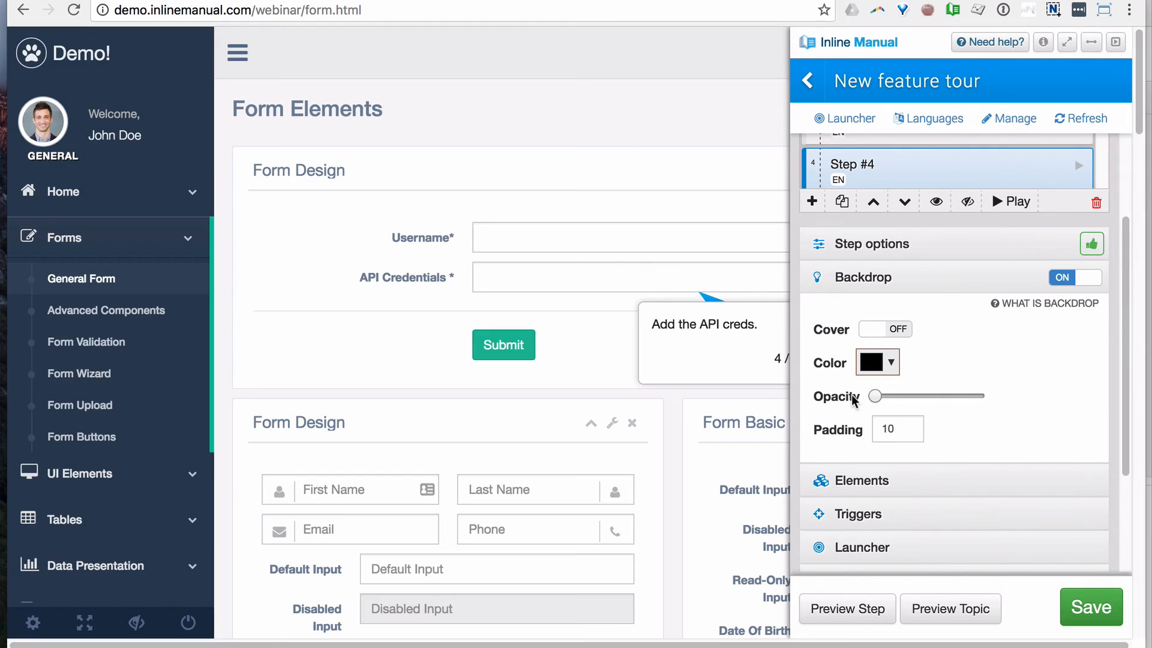
Enable the backdrop on Step #5, override the default values, and bring its opacity down to the minimum.
{"action": "scroll", "coordinate": [975, 384], "scroll_direction": "up", "scroll_amount": 2}
{"action": "scroll", "coordinate": [954, 252], "scroll_direction": "down", "scroll_amount": 1}
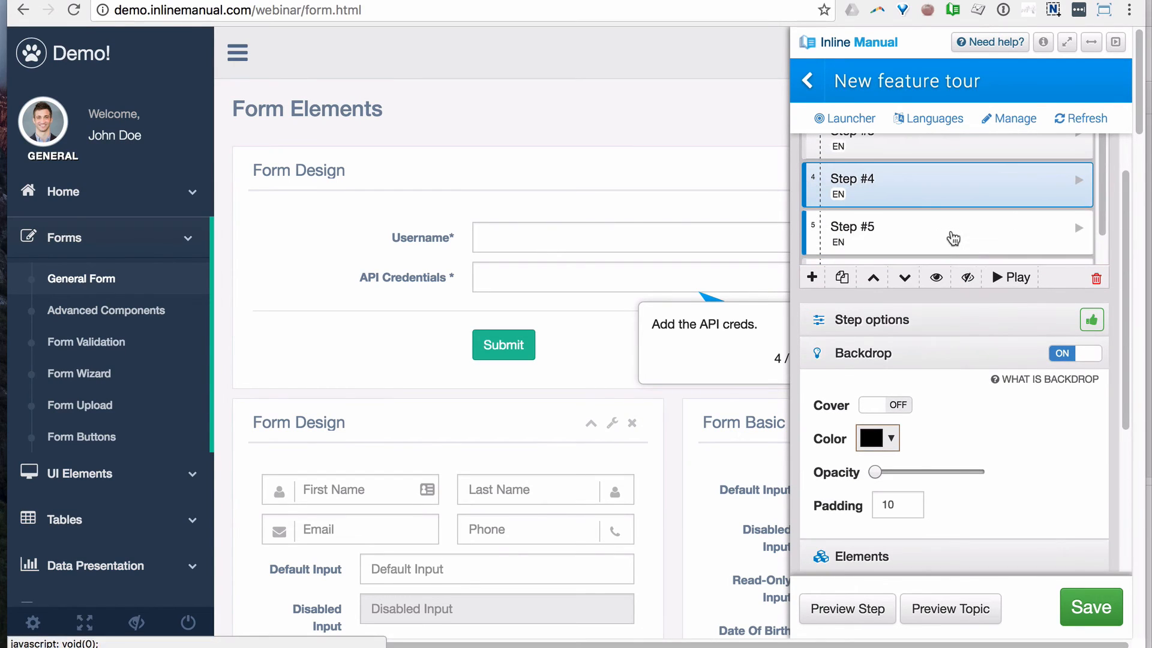
{"action": "left_click", "coordinate": [946, 232]}
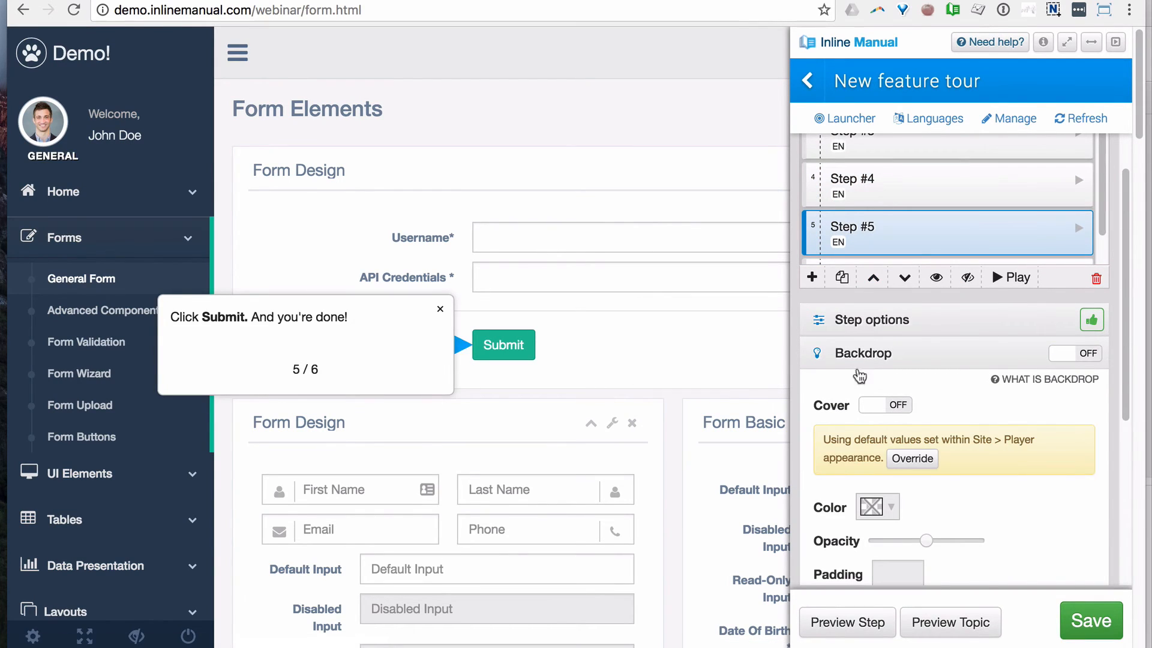
{"action": "left_click", "coordinate": [1086, 356]}
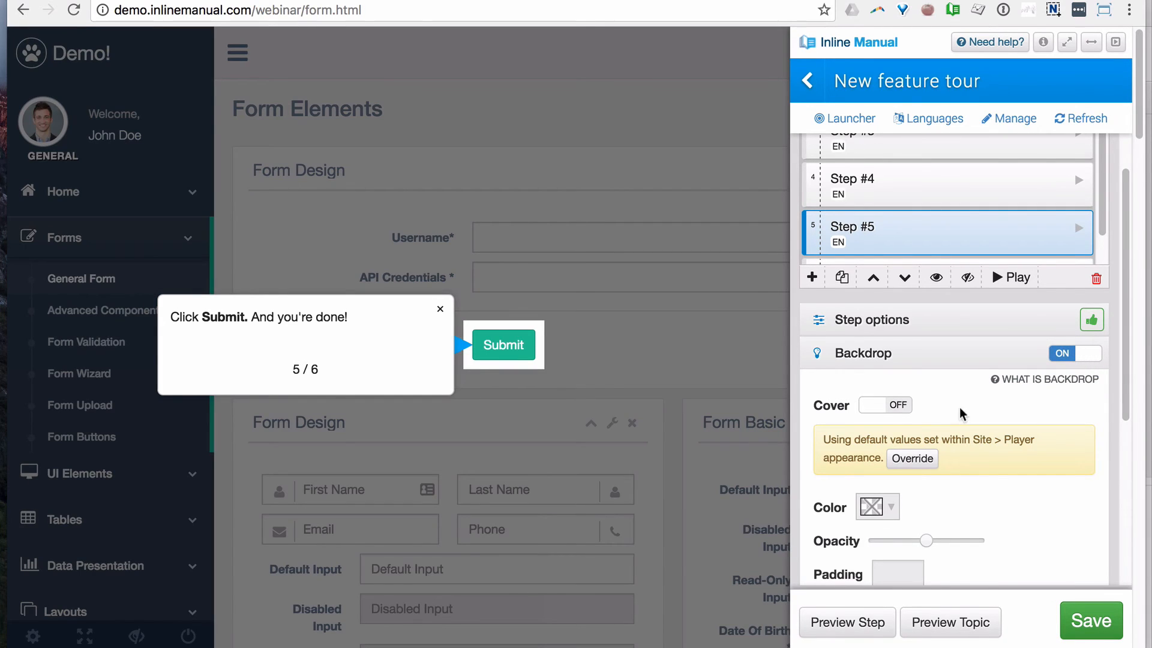
{"action": "left_click", "coordinate": [913, 459]}
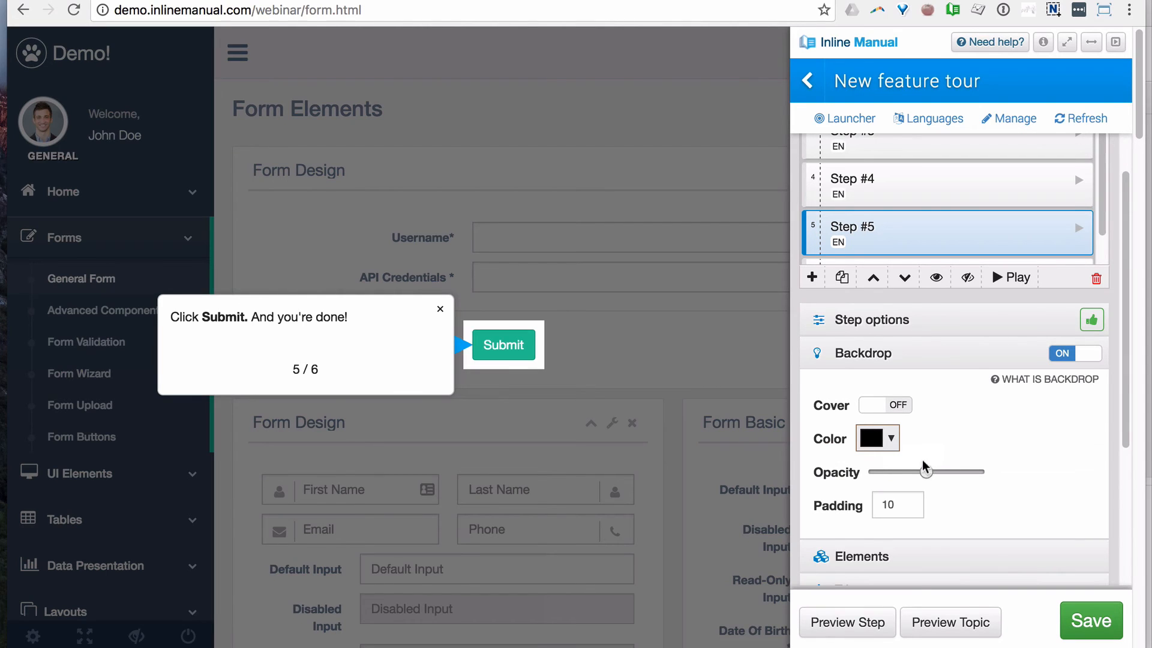
{"action": "left_click_drag", "start_coordinate": [914, 473], "coordinate": [875, 472]}
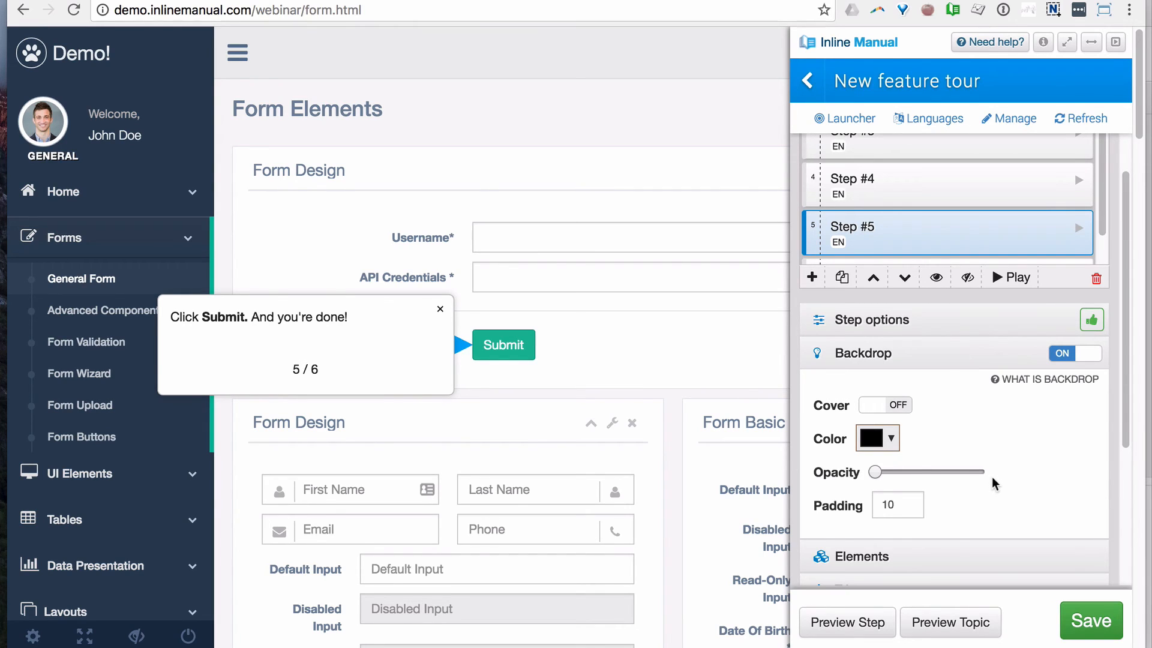
Turn on the Cover option for Step #5's backdrop.
{"action": "scroll", "coordinate": [933, 406], "scroll_direction": "down", "scroll_amount": 1}
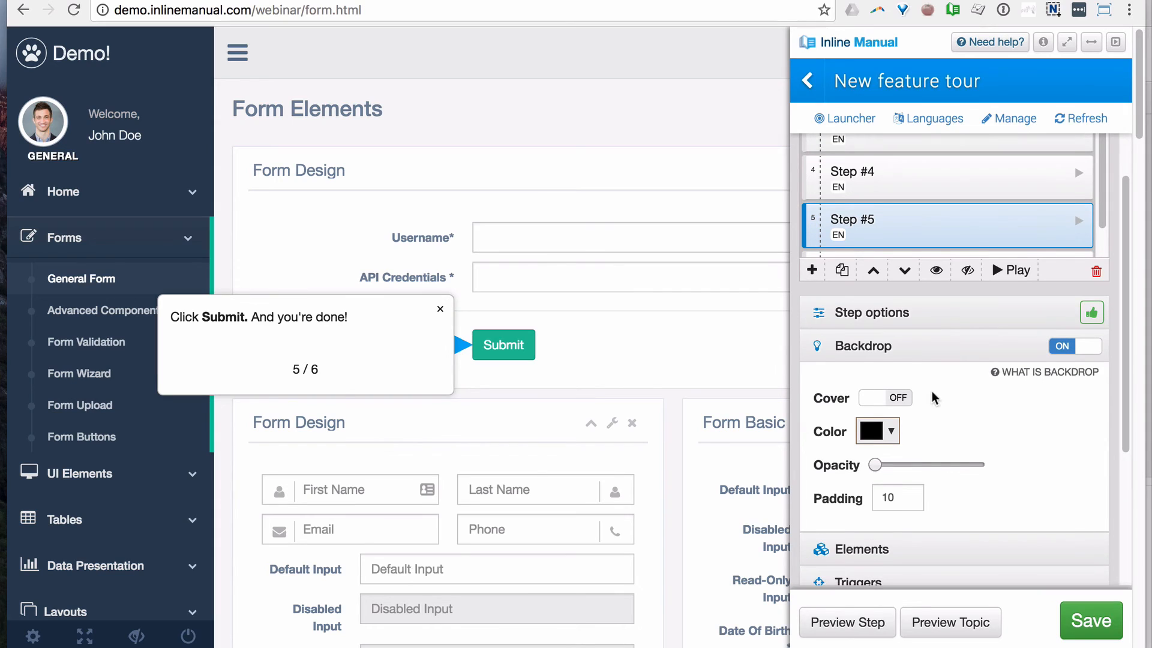
{"action": "left_click", "coordinate": [899, 400]}
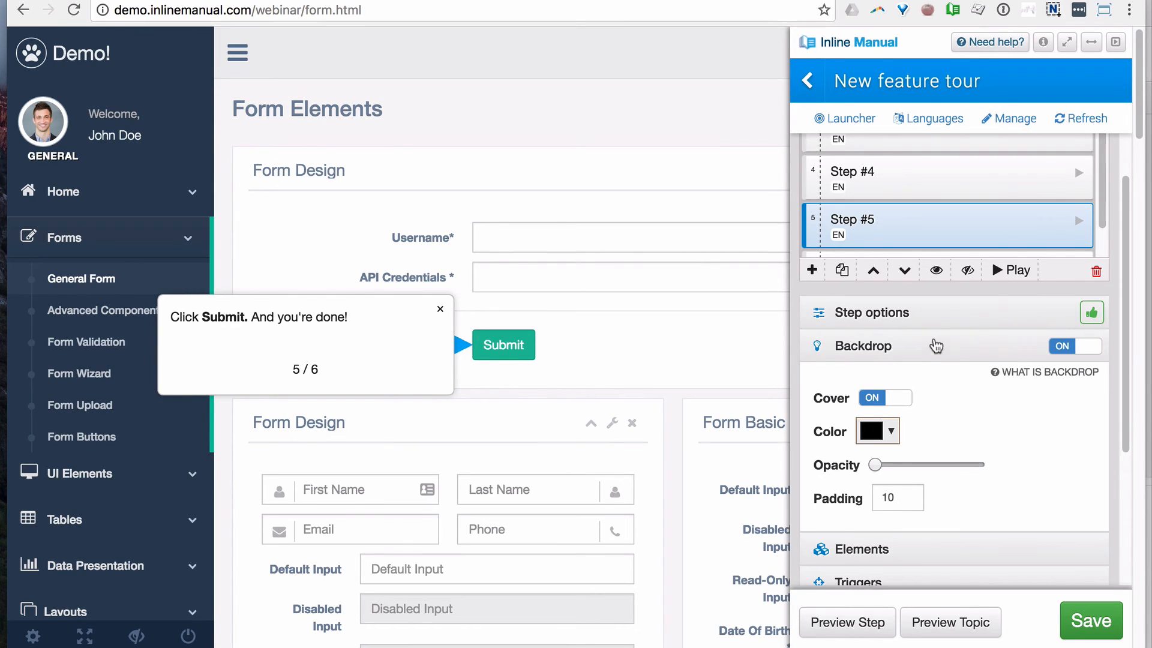
Try the Next and End controls on Step #5's tip in its step options, and switch each back off.
{"action": "left_click", "coordinate": [927, 313]}
{"action": "scroll", "coordinate": [1002, 443], "scroll_direction": "down", "scroll_amount": 5}
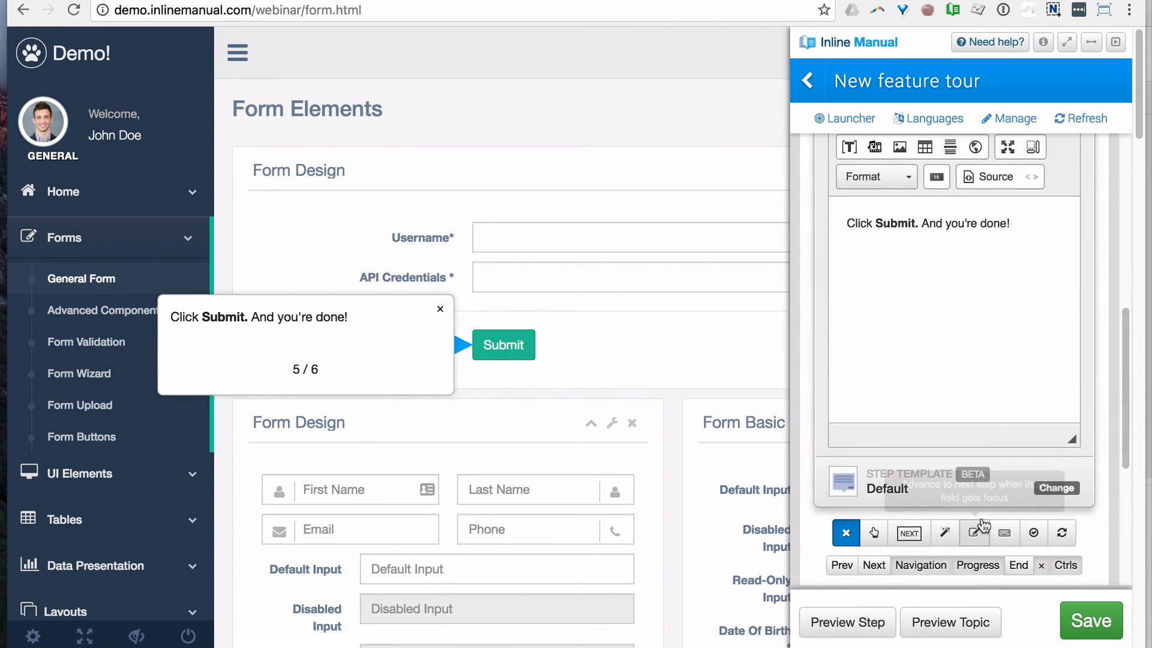
{"action": "scroll", "coordinate": [982, 527], "scroll_direction": "down", "scroll_amount": 1}
{"action": "left_click", "coordinate": [871, 552]}
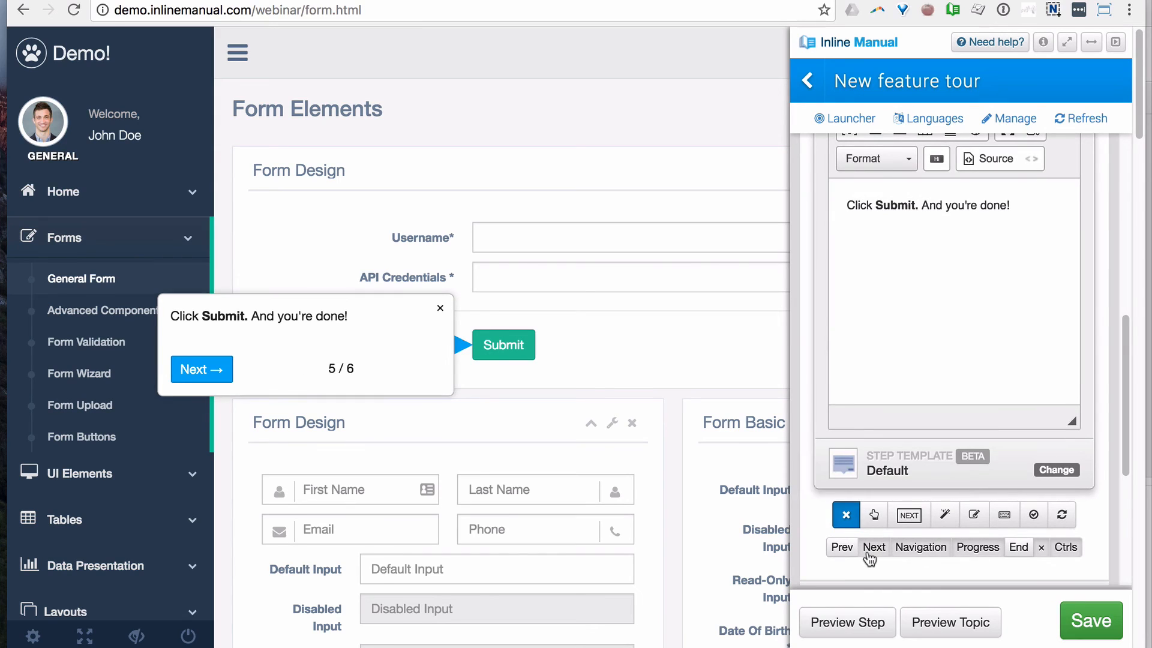
{"action": "left_click", "coordinate": [871, 550]}
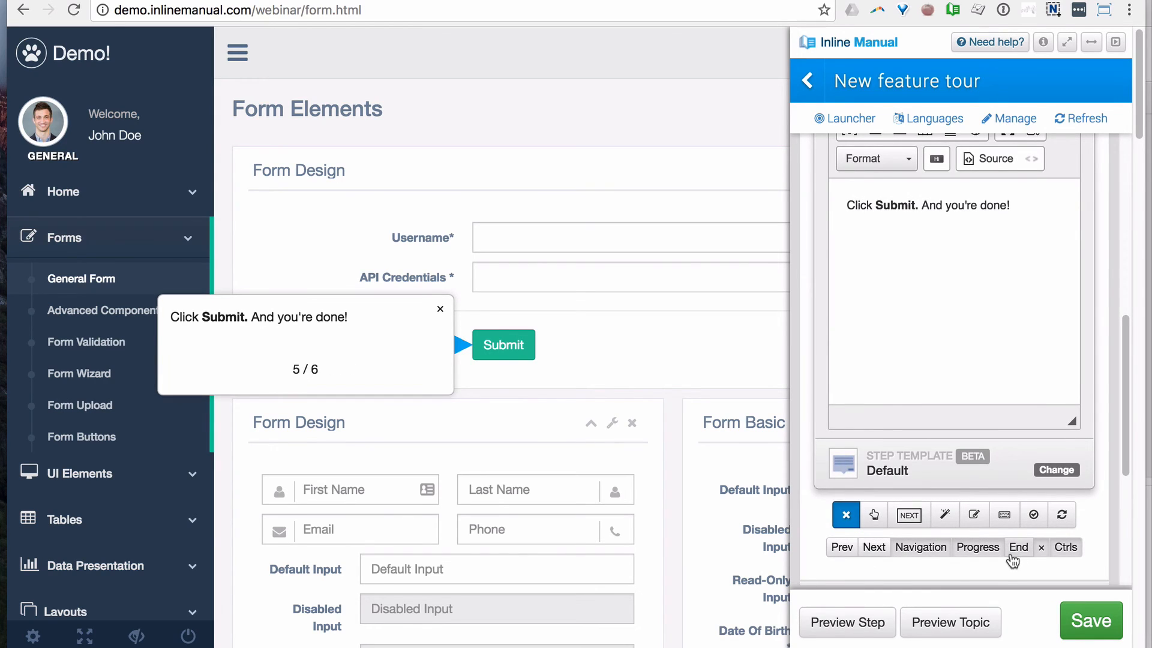
{"action": "left_click", "coordinate": [1018, 551]}
{"action": "left_click", "coordinate": [1019, 552]}
Turn off the Cover option for Step #5's backdrop and save the tour.
{"action": "scroll", "coordinate": [951, 349], "scroll_direction": "up", "scroll_amount": 5}
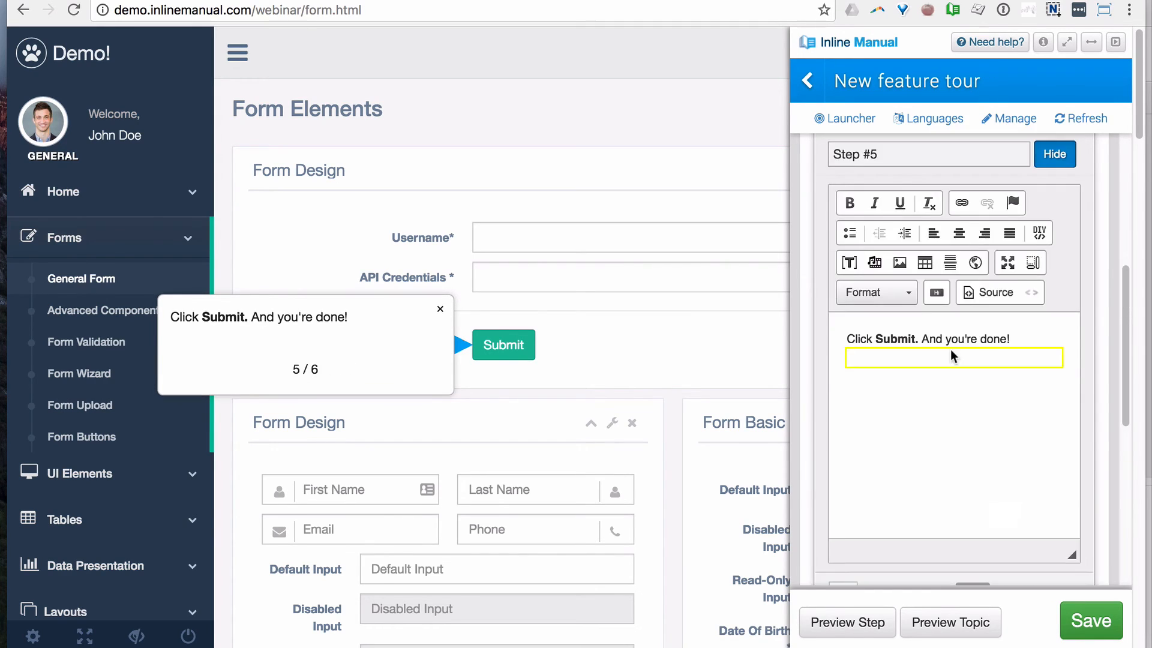
{"action": "left_click", "coordinate": [949, 155]}
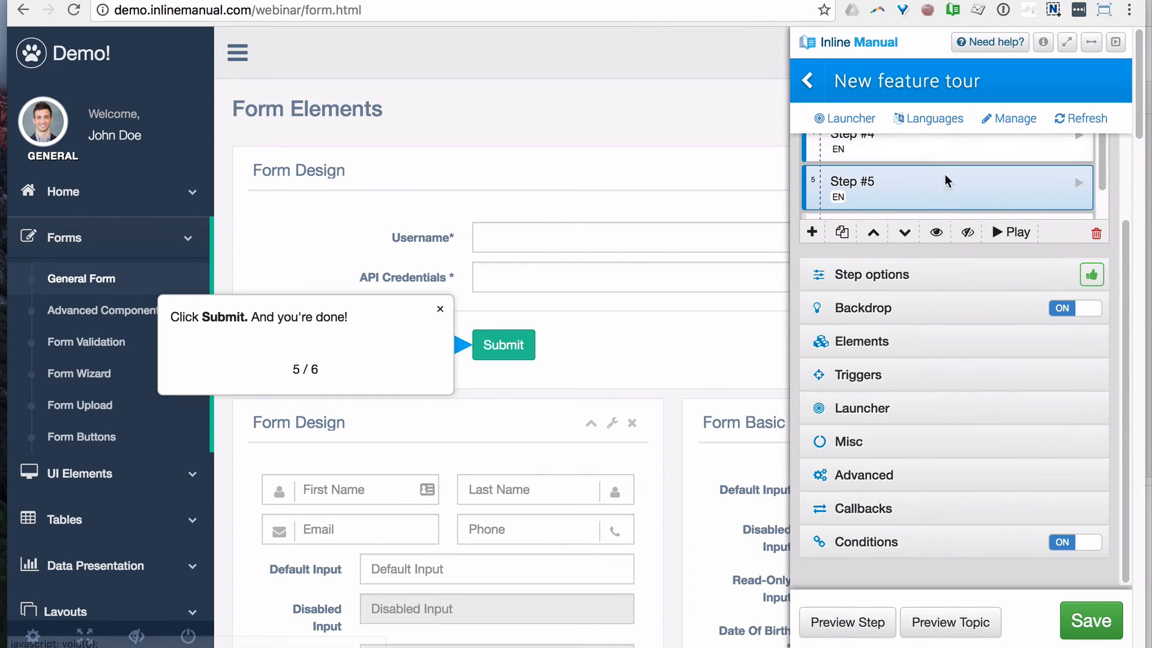
{"action": "left_click", "coordinate": [921, 312]}
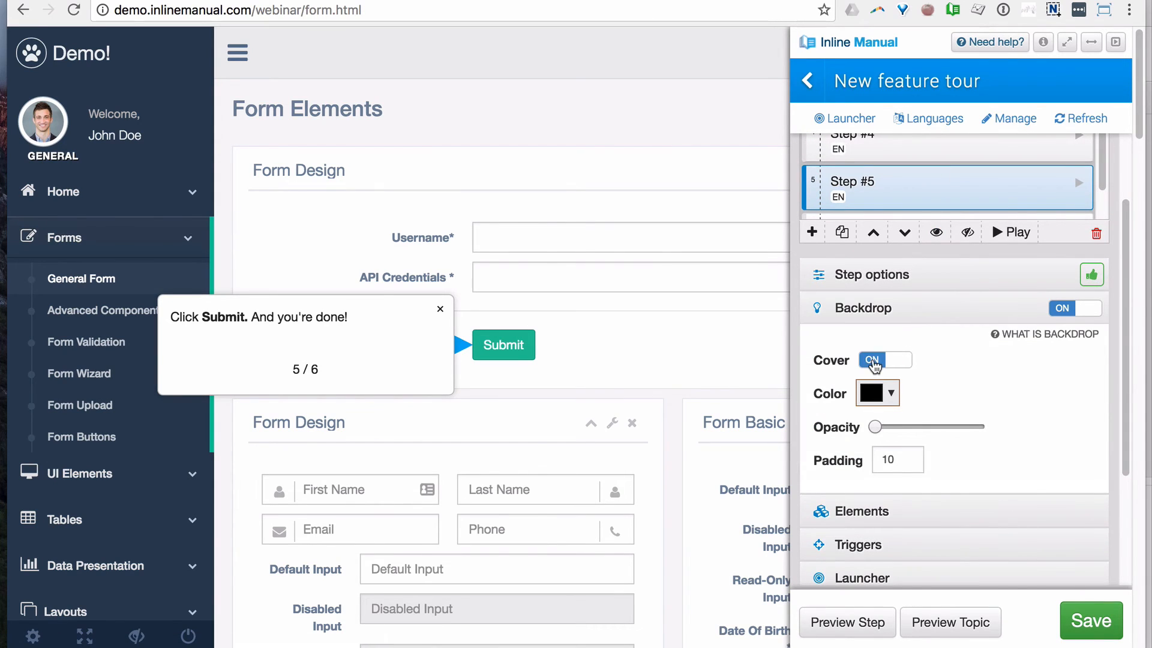
{"action": "left_click", "coordinate": [894, 359]}
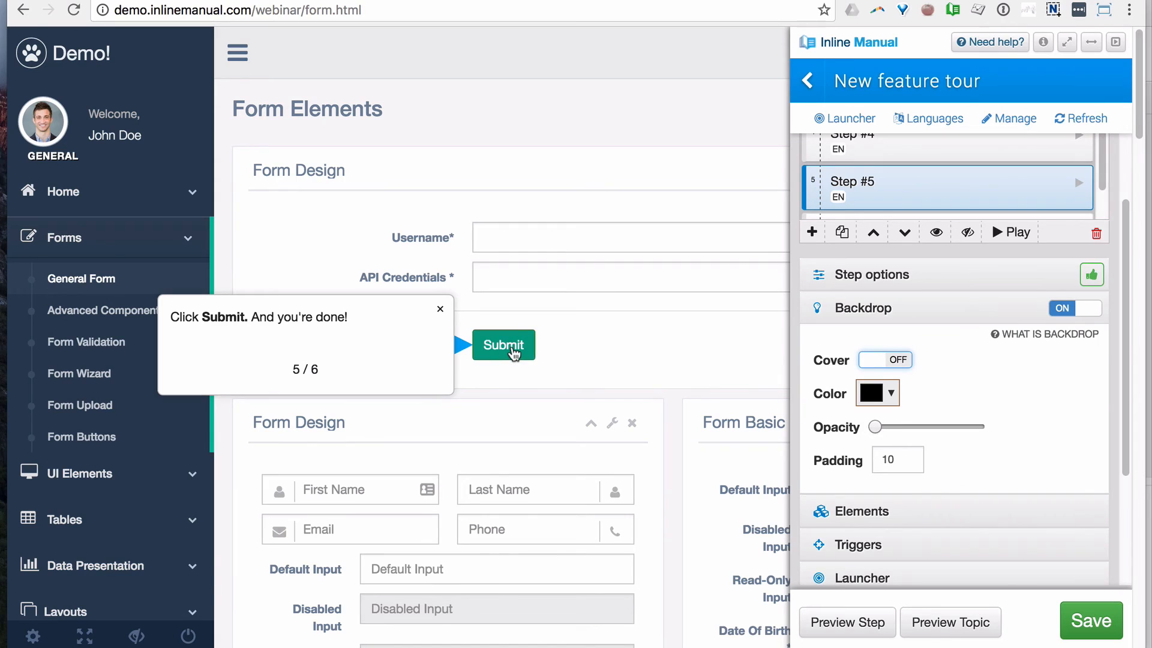
{"action": "left_click", "coordinate": [1093, 620]}
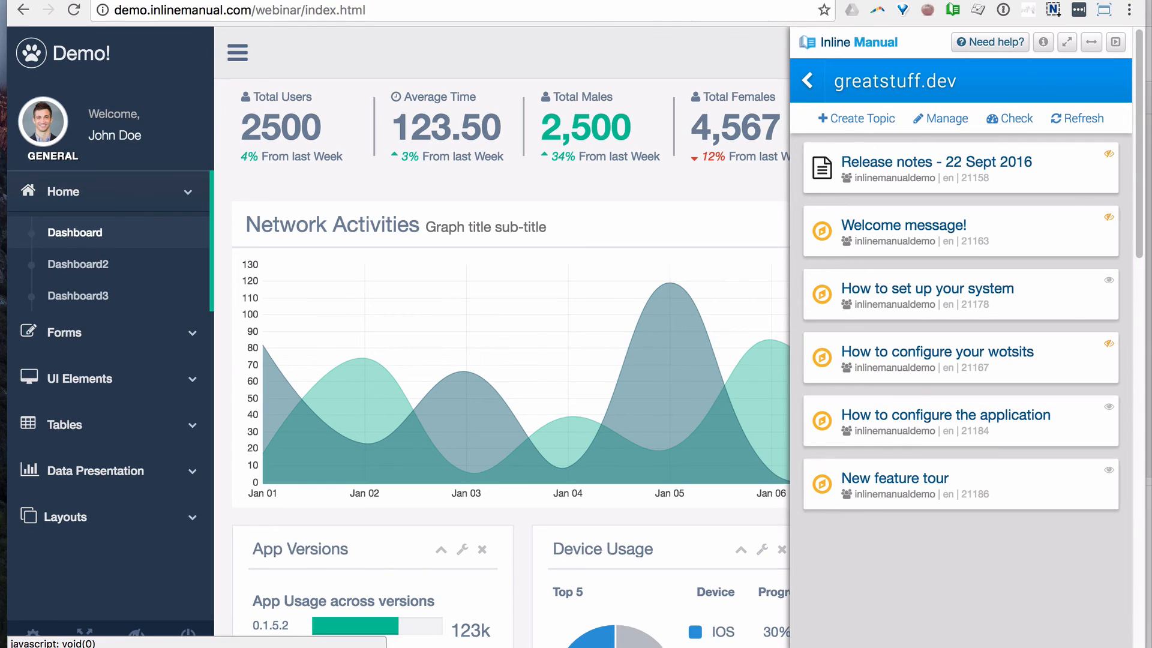
Move the authoring panel to the opposite side of the page and back again.
{"action": "left_click", "coordinate": [1089, 44]}
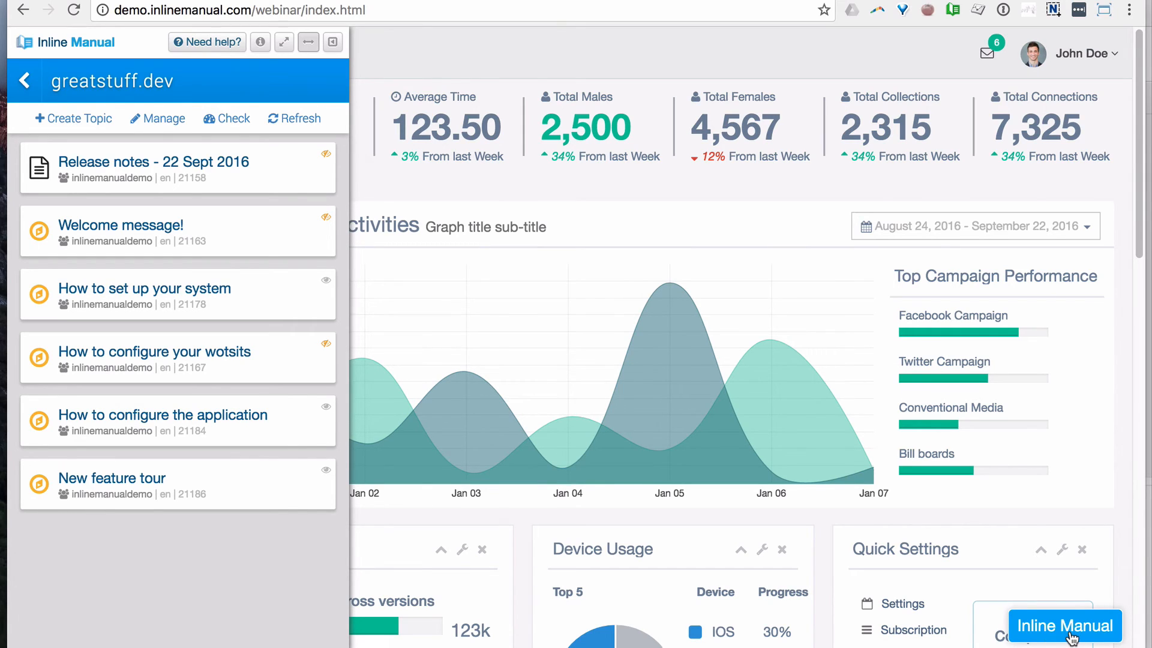
{"action": "left_click", "coordinate": [308, 44]}
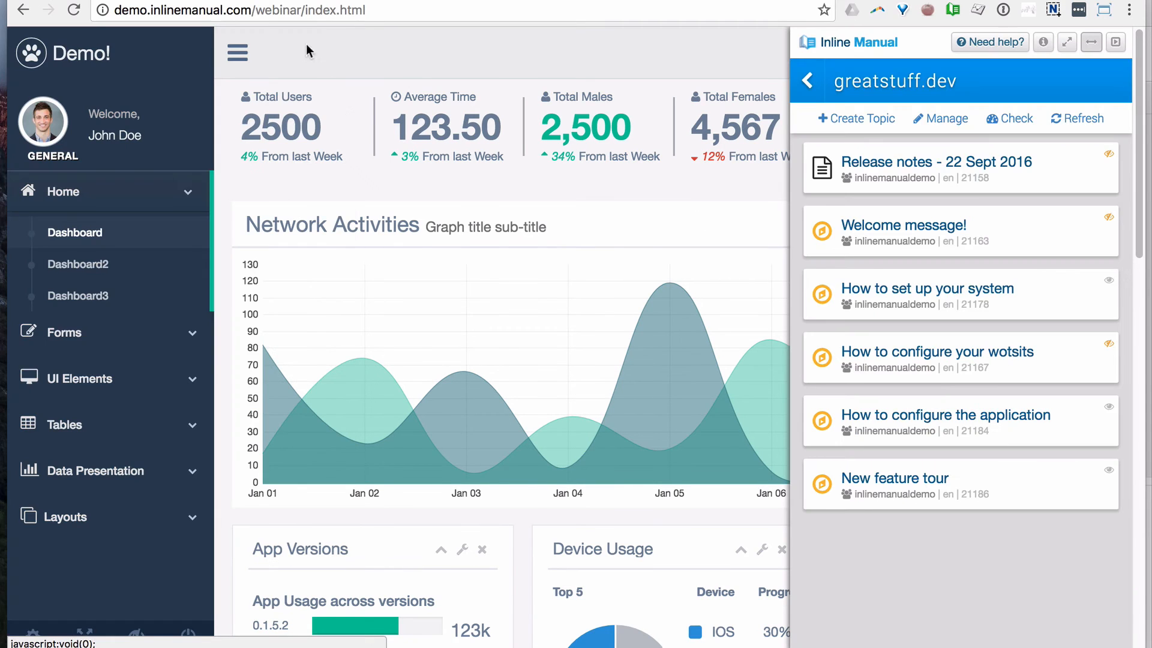
View "New feature tour" and Step #6 of the "Welcome message!" topic, and return to the greatstuff.dev topic list.
{"action": "left_click", "coordinate": [936, 477]}
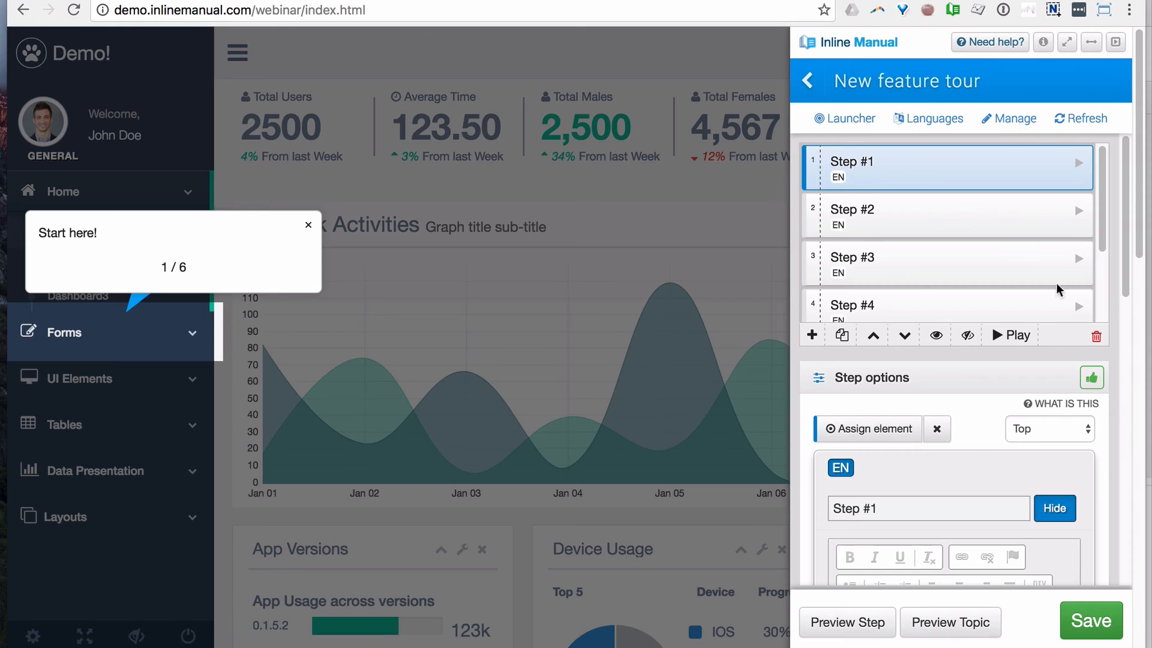
{"action": "scroll", "coordinate": [1056, 282], "scroll_direction": "down", "scroll_amount": 2}
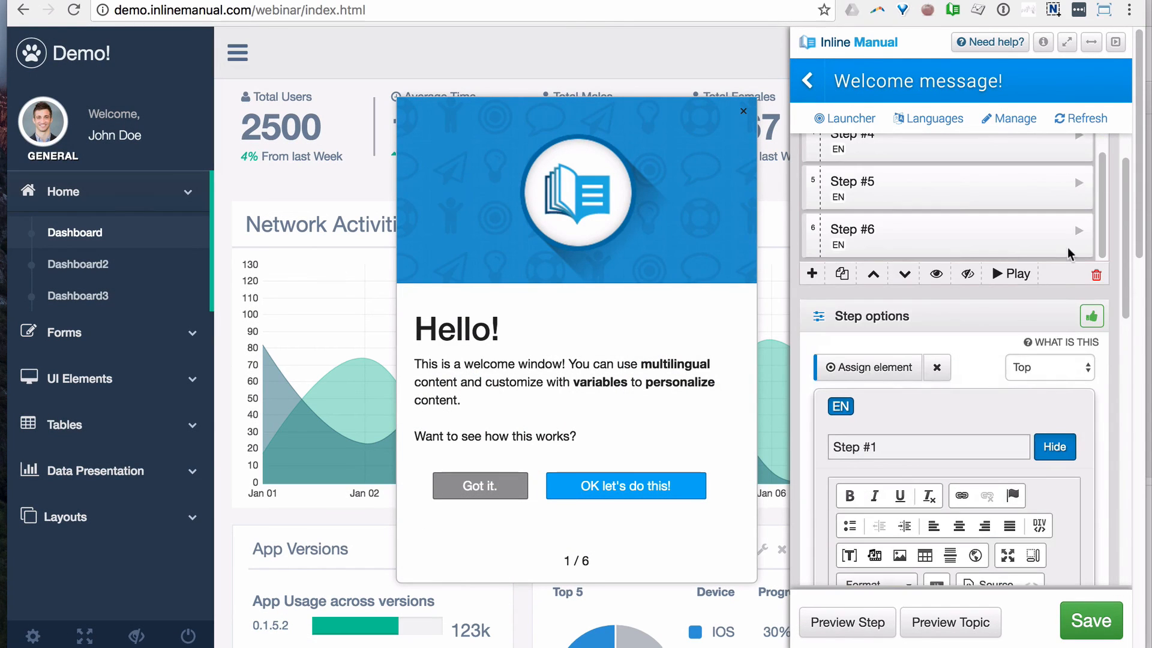
{"action": "left_click", "coordinate": [1071, 252]}
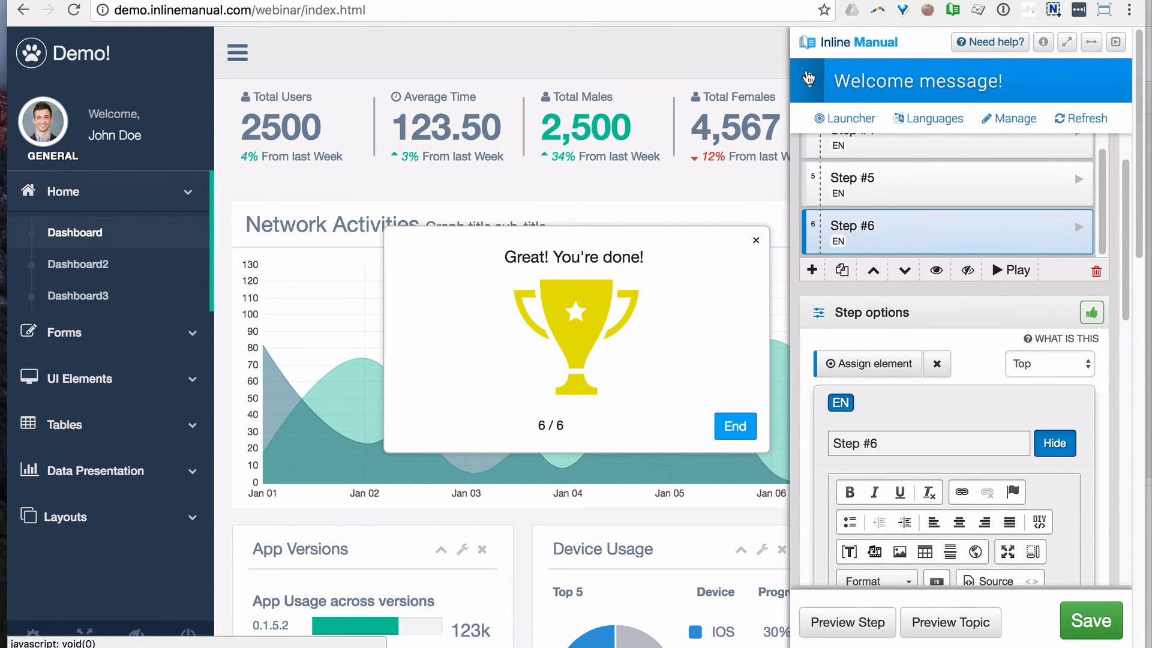
{"action": "left_click", "coordinate": [808, 78]}
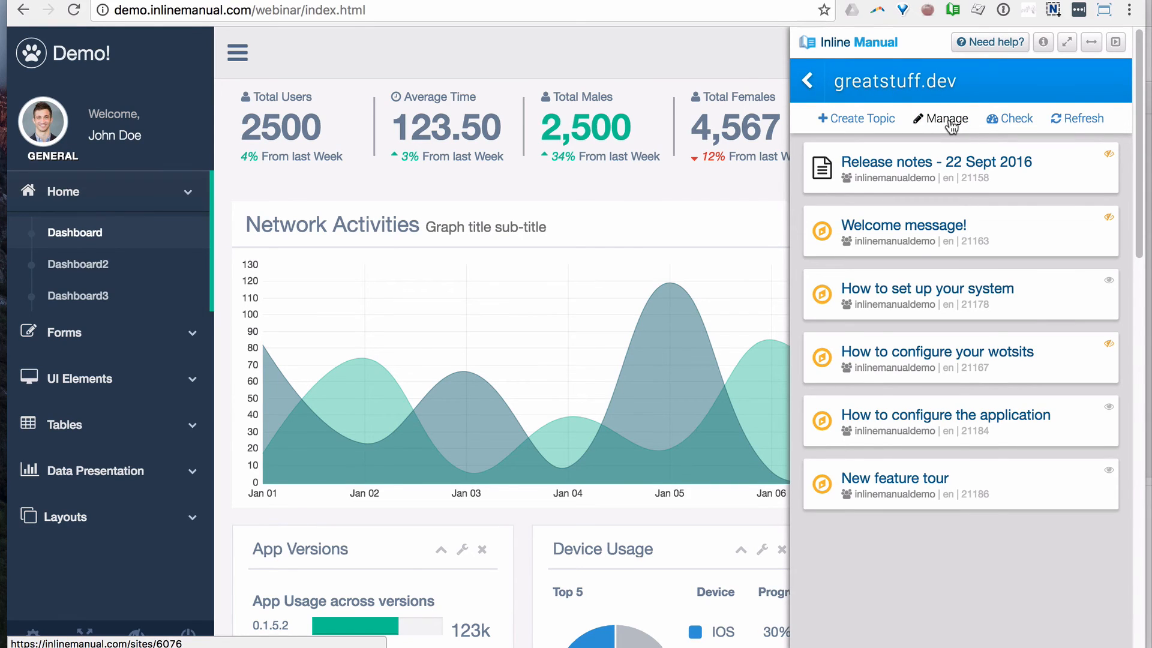
Open the management page for greatstuff.dev and examine the visibility options of "New feature tour", keeping it Hidden.
{"action": "left_click", "coordinate": [949, 118]}
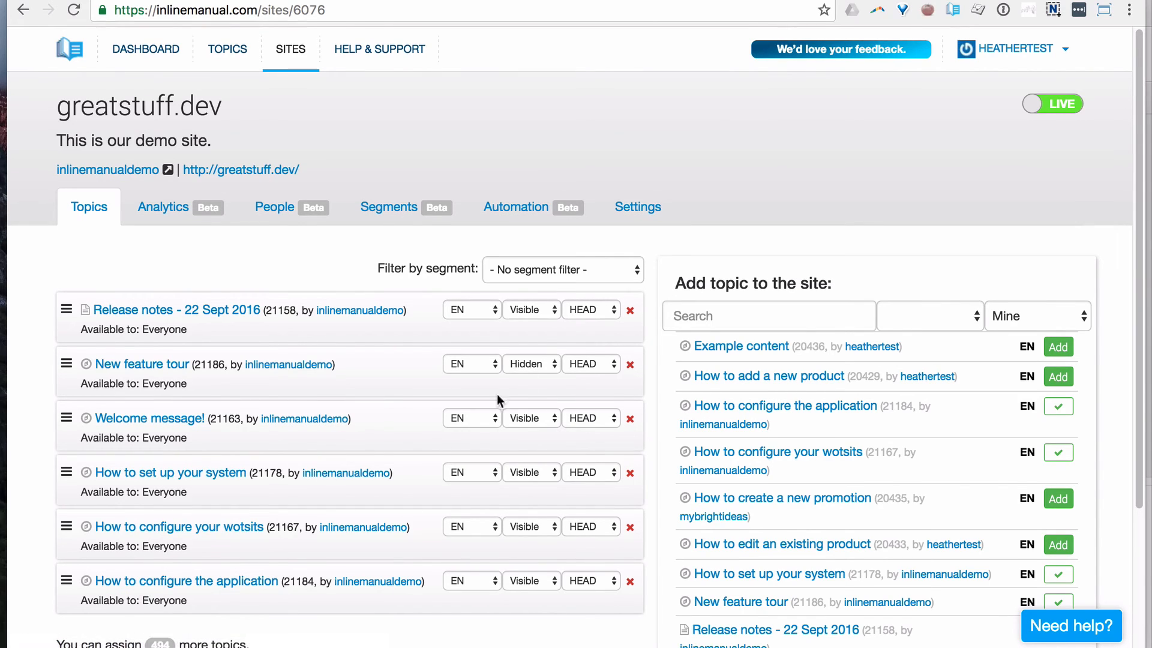
{"action": "left_click", "coordinate": [531, 364]}
{"action": "left_click", "coordinate": [534, 363]}
{"action": "left_click", "coordinate": [536, 364]}
{"action": "left_click", "coordinate": [537, 376]}
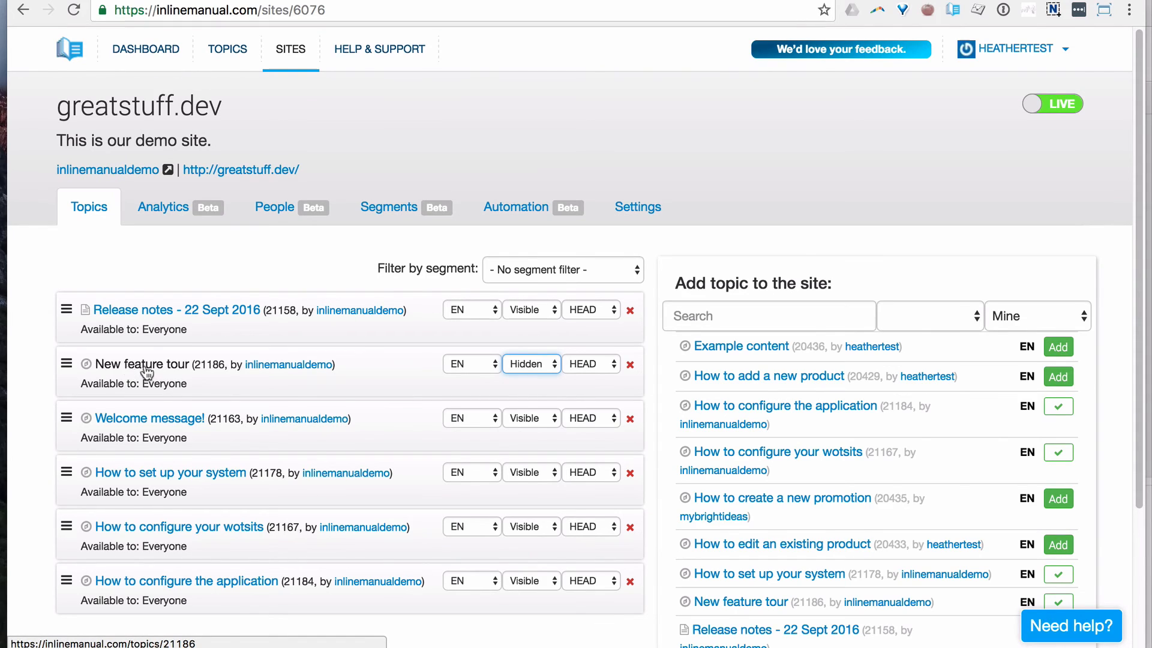
{"action": "left_click", "coordinate": [563, 343]}
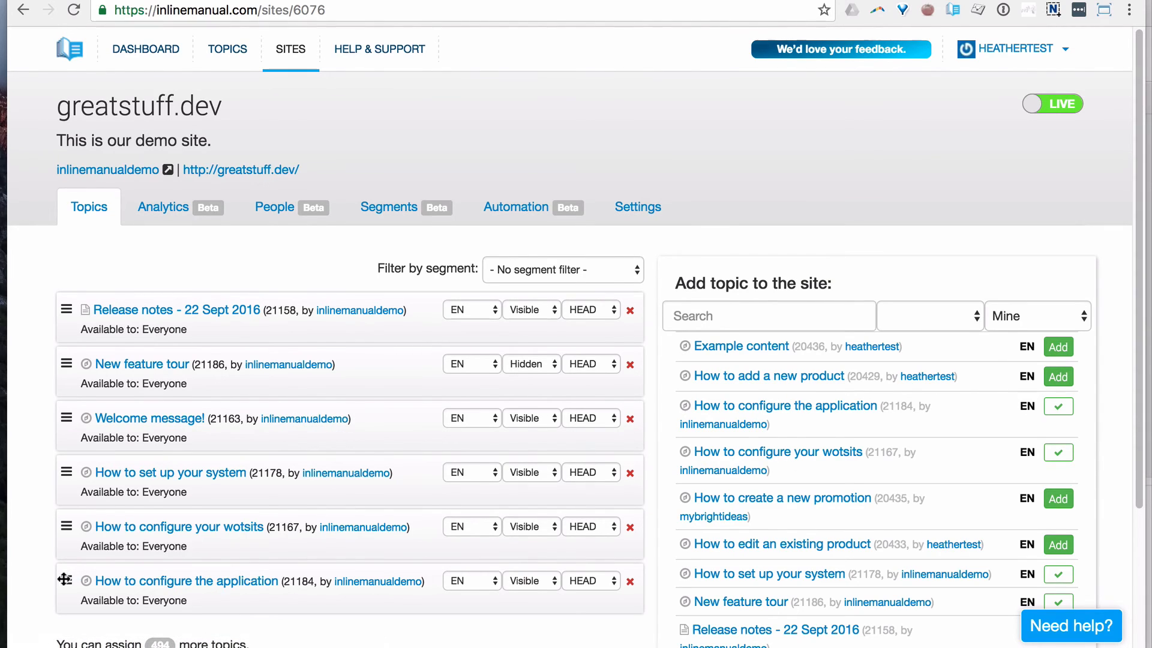
Move "How to configure the application" above "How to configure your wotsits" in the site's topics, and open the site's settings.
{"action": "left_click_drag", "start_coordinate": [66, 580], "coordinate": [66, 526]}
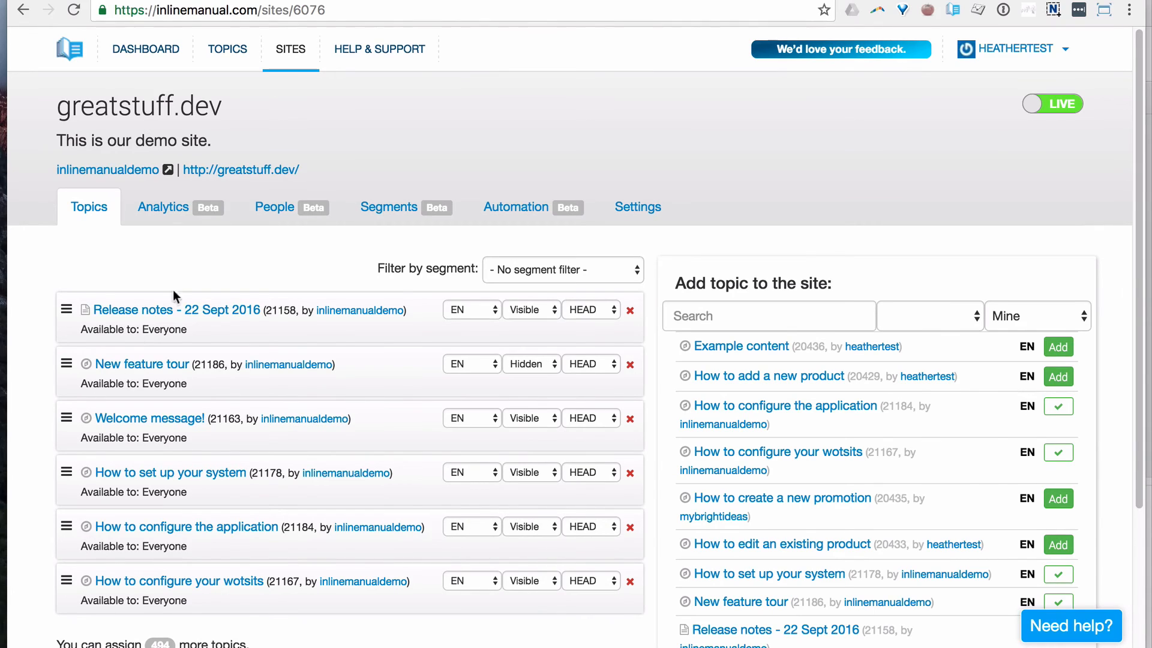
{"action": "left_click", "coordinate": [638, 208]}
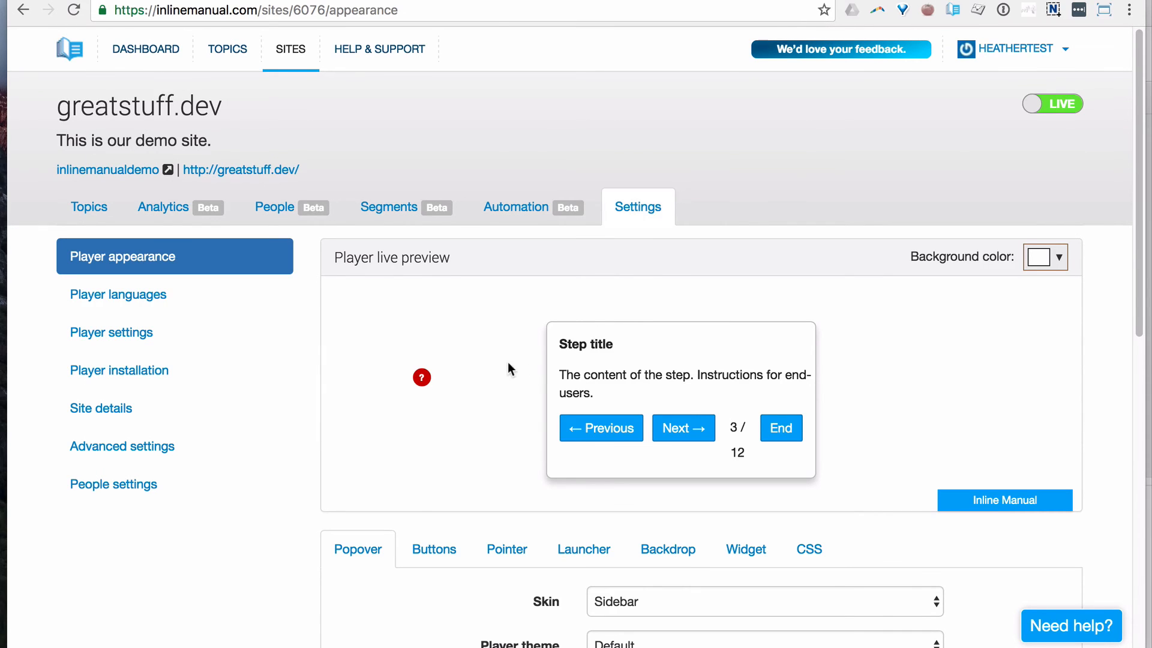
Choose a more muted blue as the background color of the player's buttons in the appearance settings.
{"action": "scroll", "coordinate": [495, 369], "scroll_direction": "down", "scroll_amount": 3}
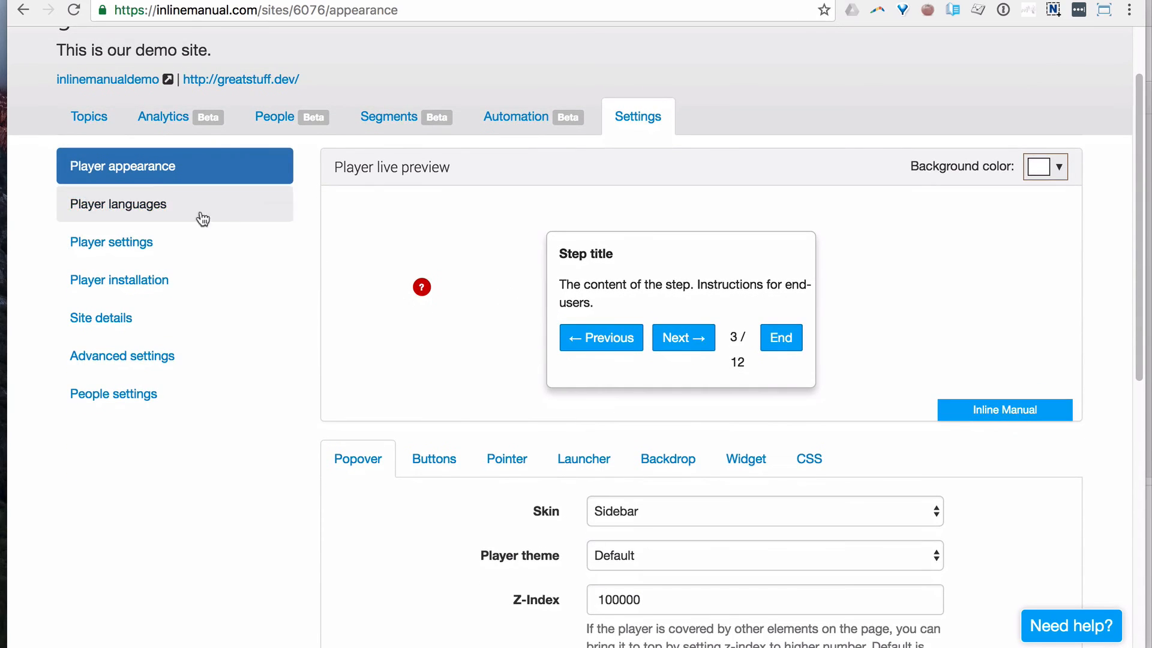
{"action": "scroll", "coordinate": [330, 409], "scroll_direction": "down", "scroll_amount": 3}
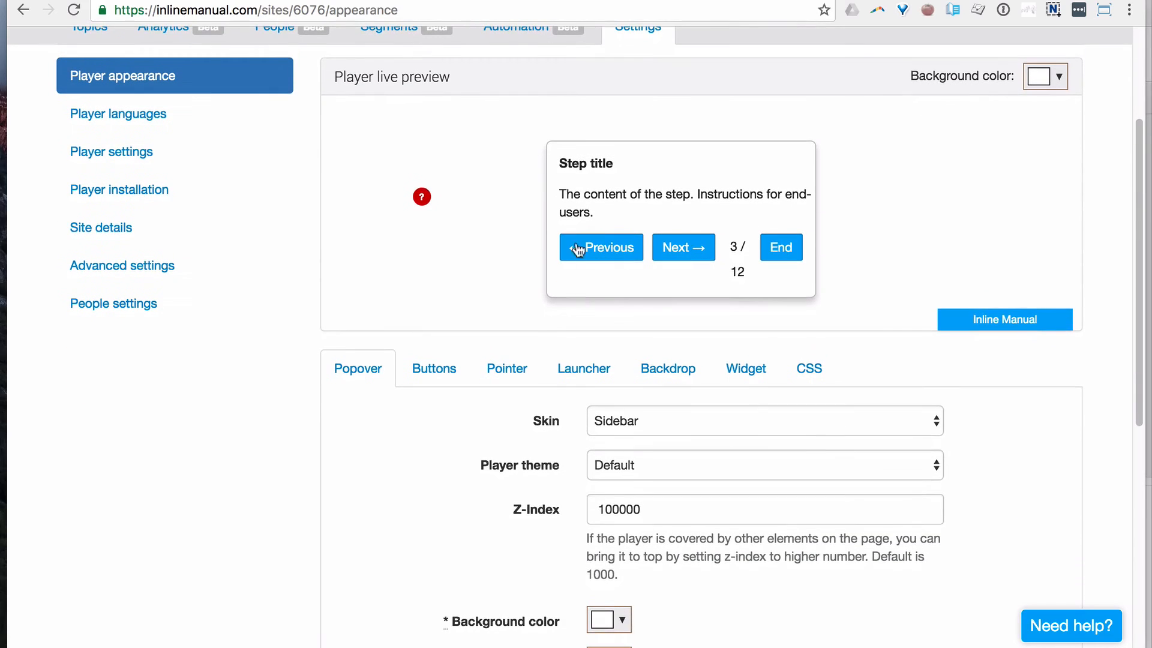
{"action": "left_click", "coordinate": [774, 252]}
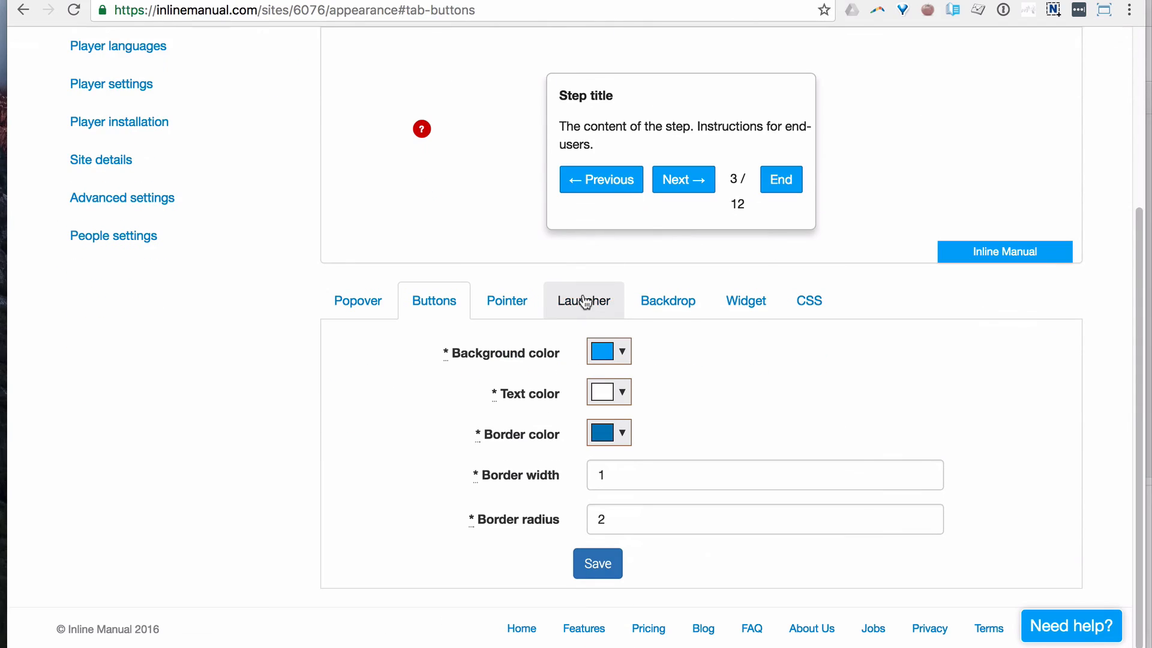
{"action": "left_click", "coordinate": [618, 354]}
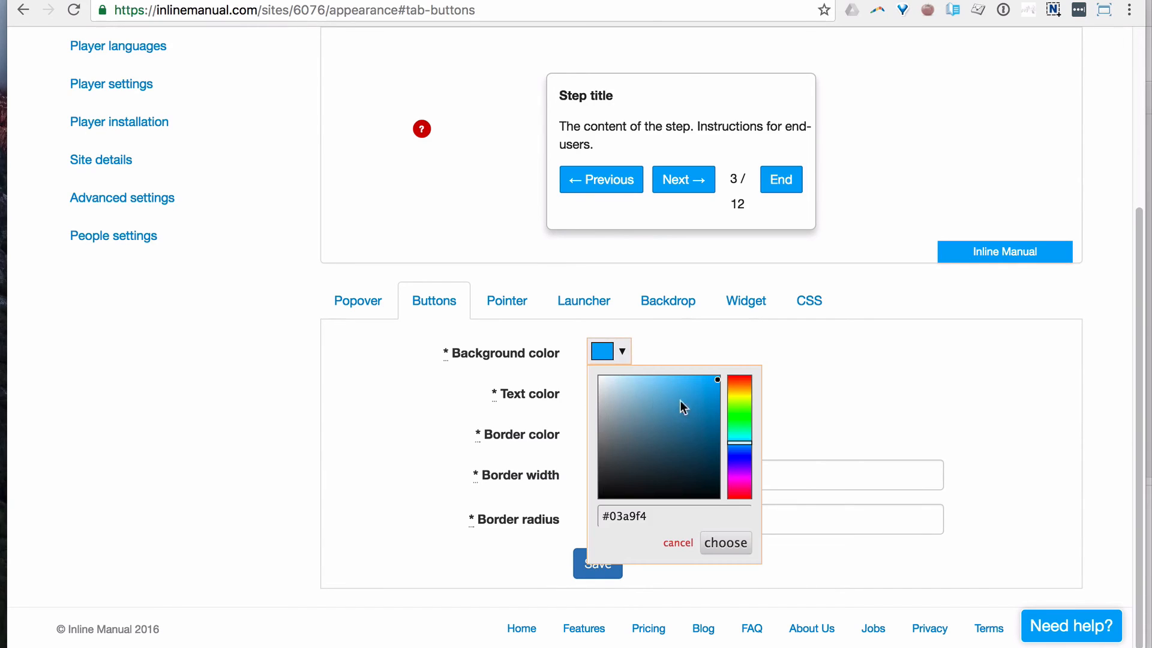
{"action": "left_click", "coordinate": [675, 387]}
{"action": "left_click", "coordinate": [679, 394]}
{"action": "left_click", "coordinate": [727, 541]}
Examine the player's CSS appearance options, including Disable theme and the Custom CSS field, leaving them unchanged.
{"action": "left_click", "coordinate": [800, 304]}
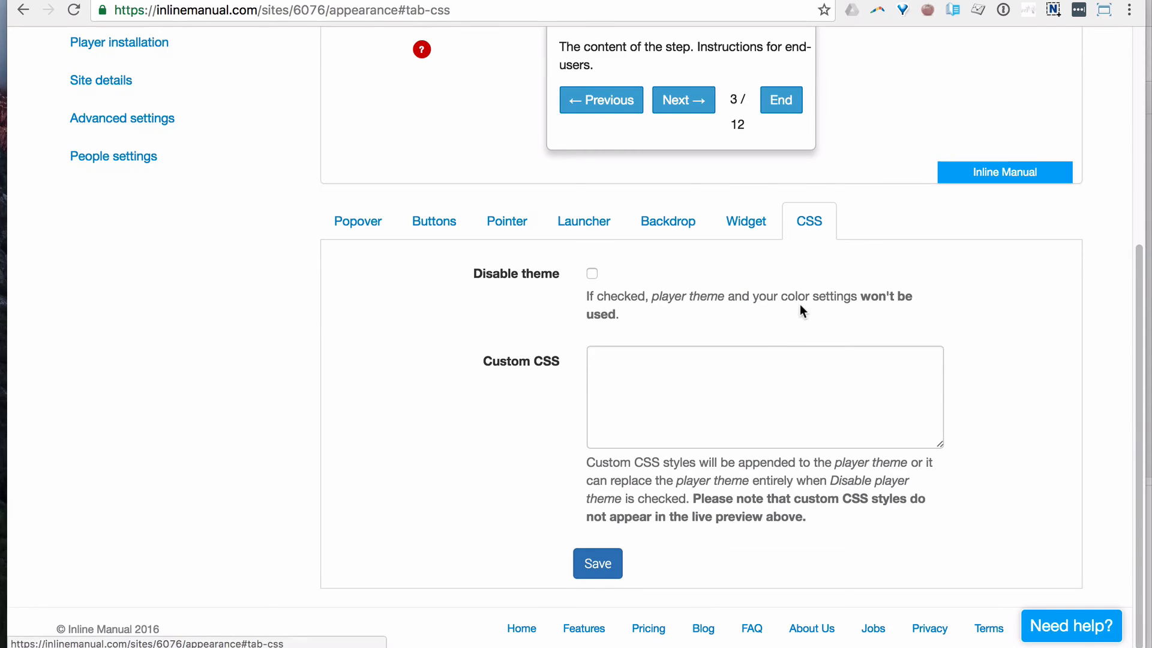
{"action": "left_click", "coordinate": [687, 385]}
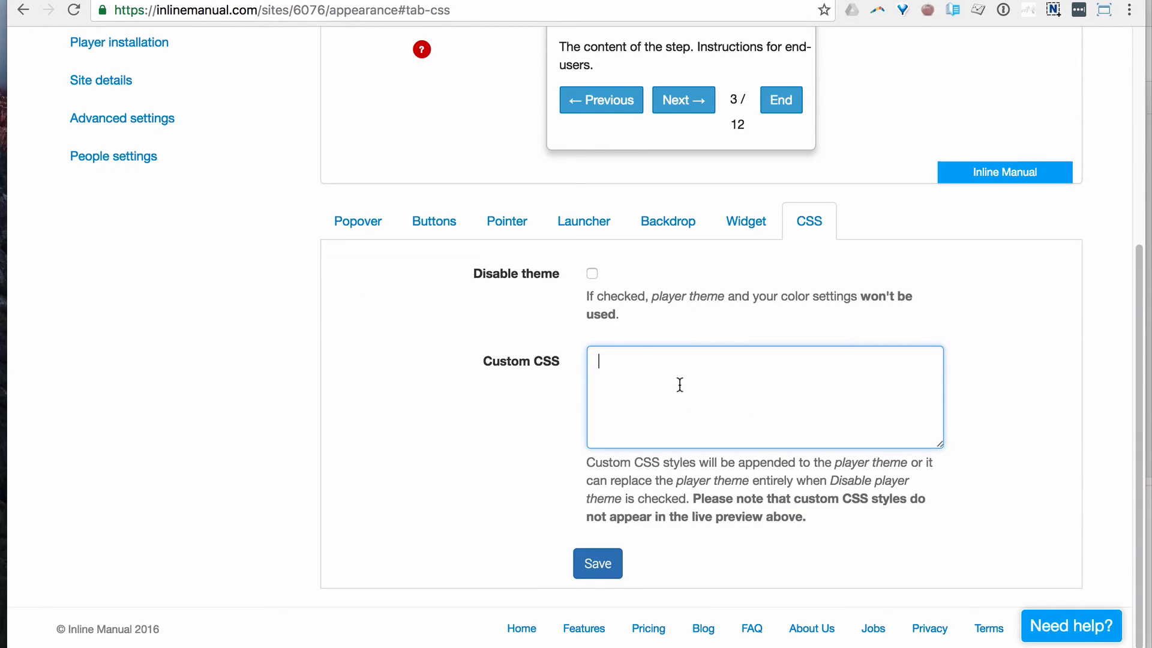
{"action": "scroll", "coordinate": [669, 336], "scroll_direction": "up", "scroll_amount": 3}
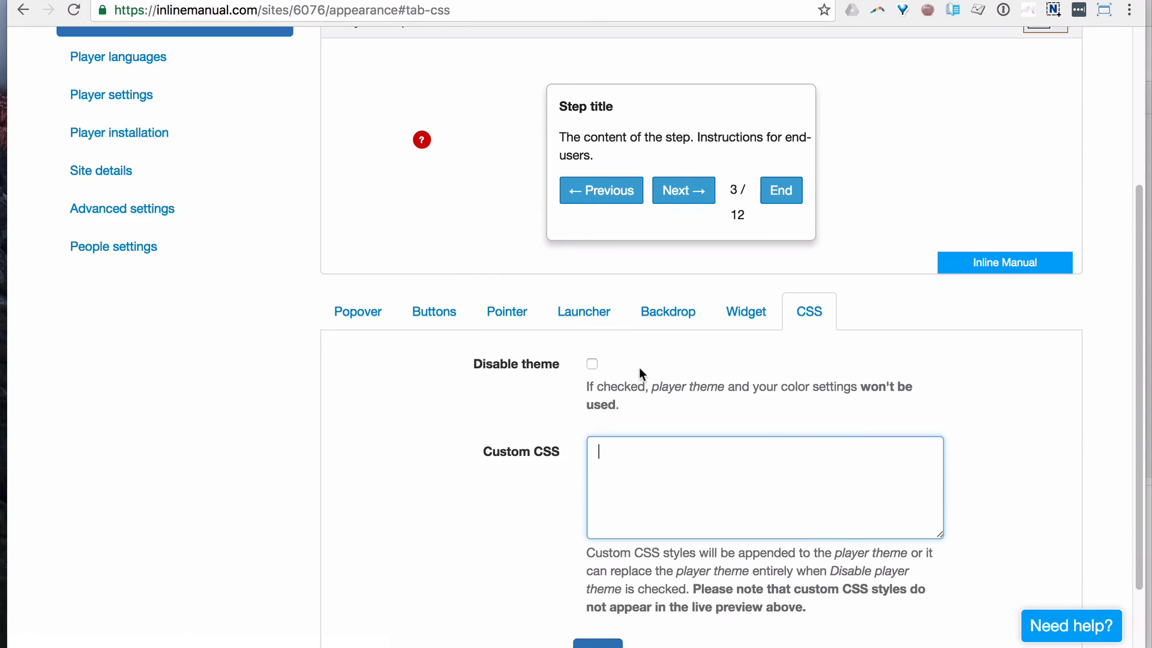
{"action": "scroll", "coordinate": [637, 367], "scroll_direction": "up", "scroll_amount": 3}
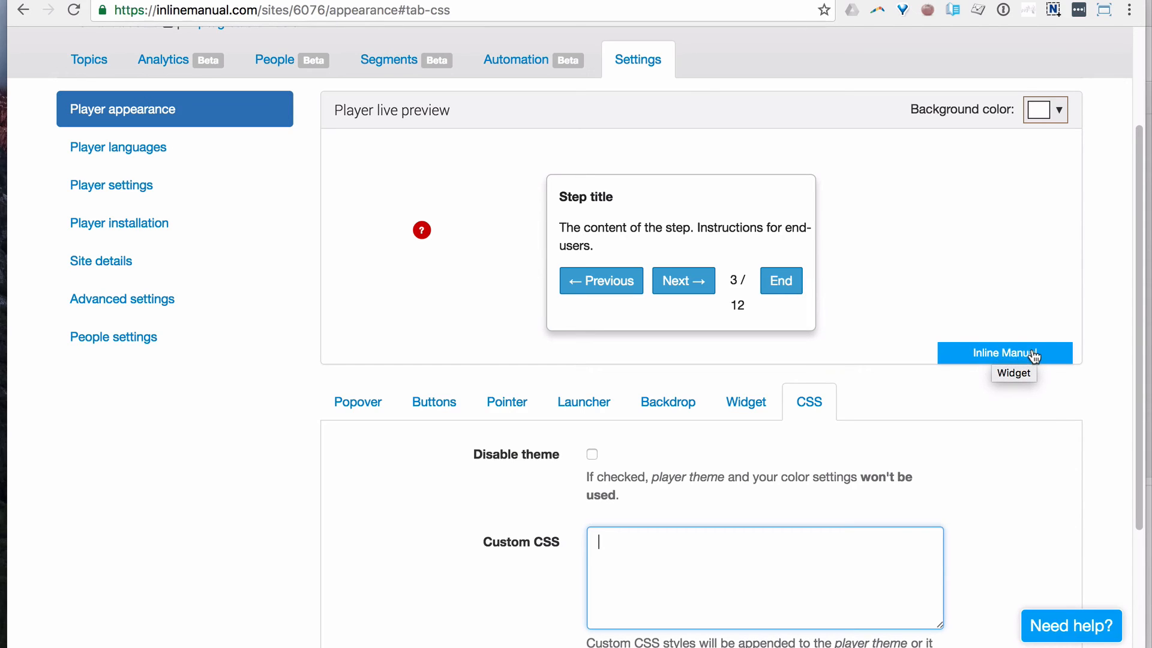
Start an English translation in the player languages and set its widget title to "Tutorials".
{"action": "left_click", "coordinate": [148, 153]}
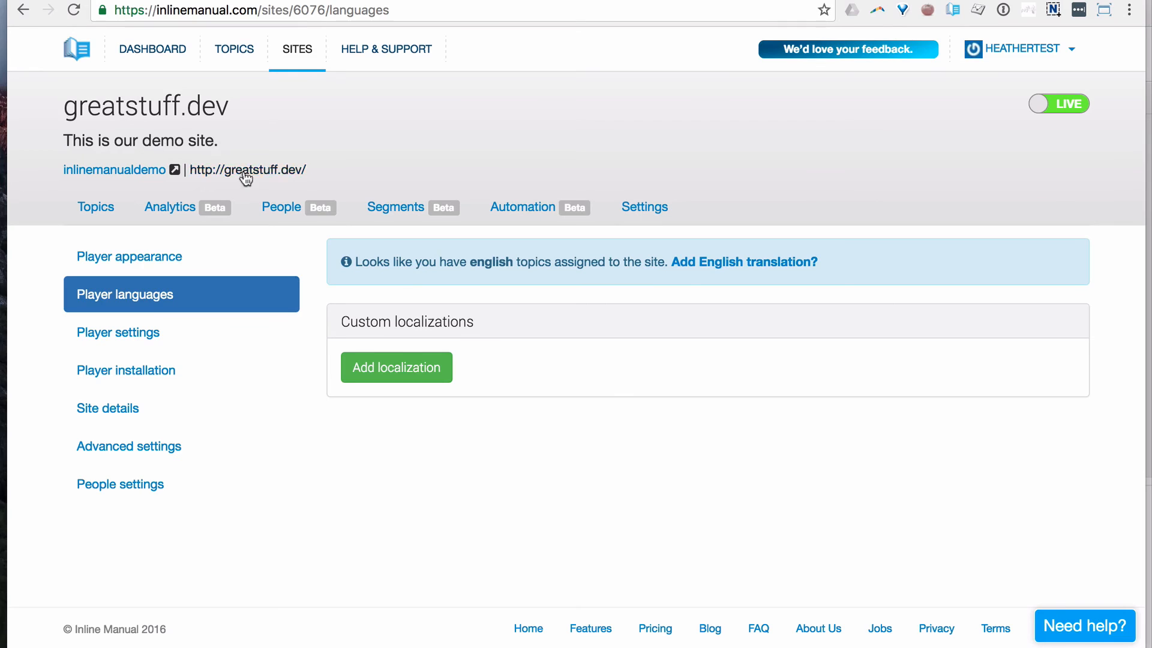
{"action": "left_click", "coordinate": [693, 266]}
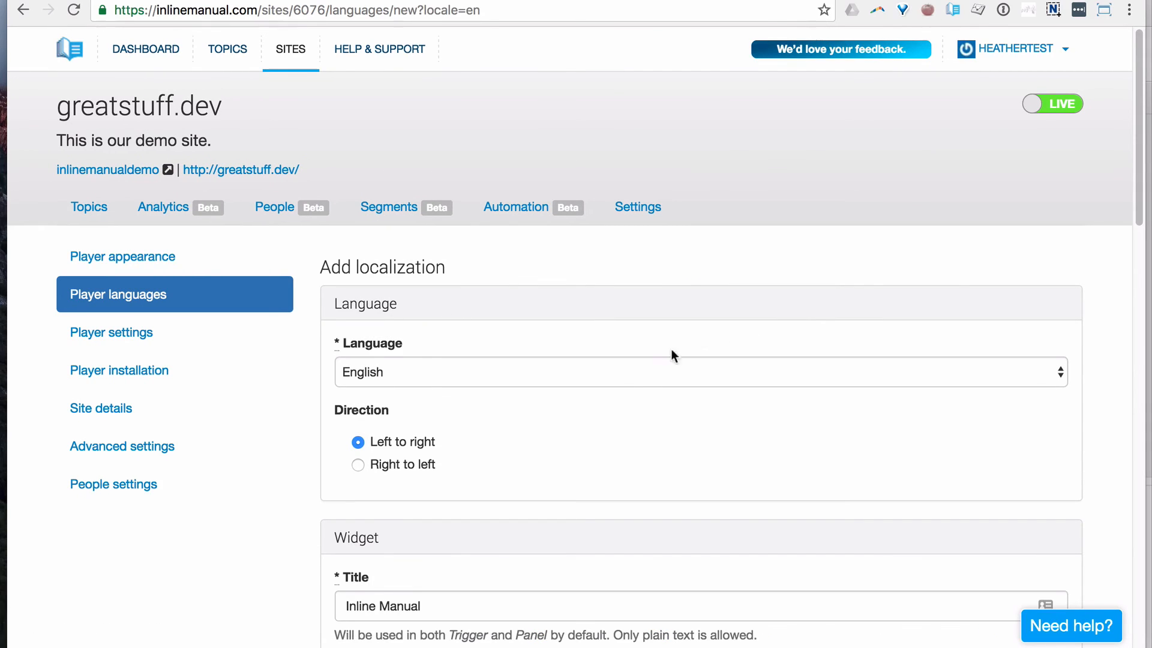
{"action": "scroll", "coordinate": [660, 360], "scroll_direction": "down", "scroll_amount": 6}
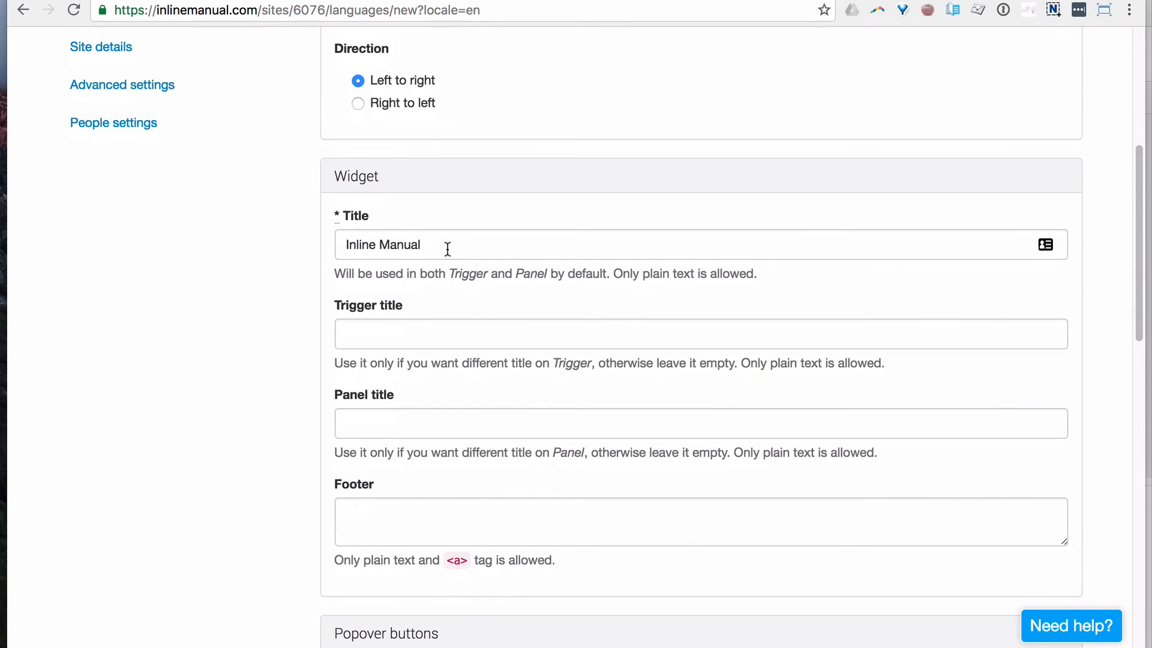
{"action": "left_click", "coordinate": [187, 0]}
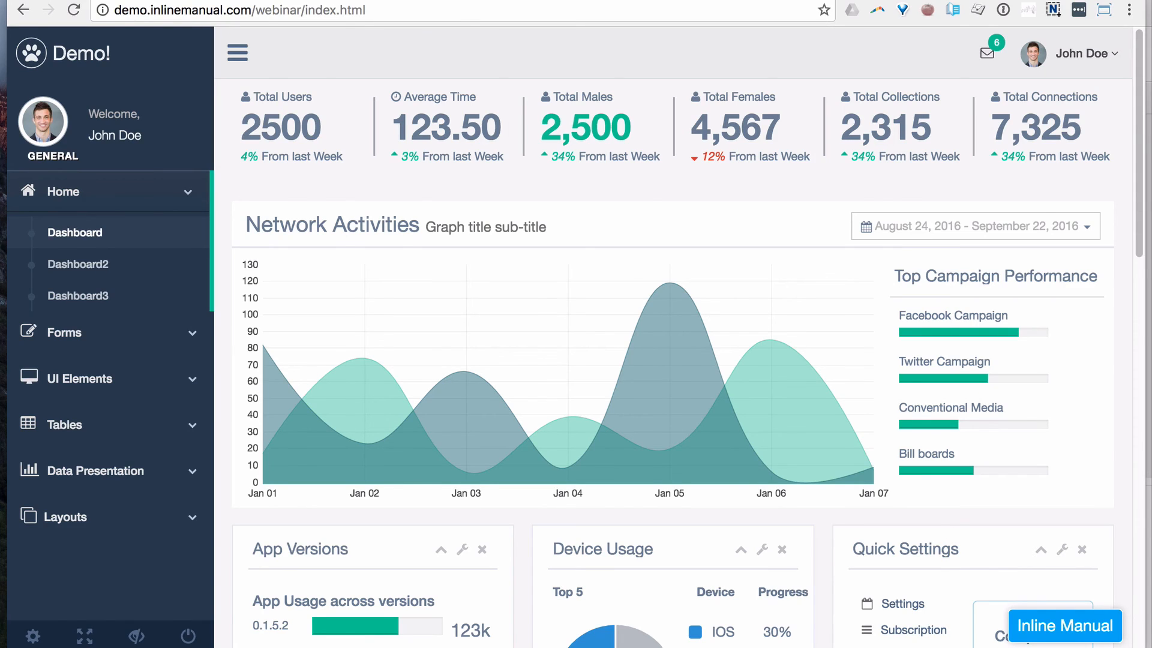
{"action": "left_click", "coordinate": [336, 0]}
{"action": "left_click_drag", "start_coordinate": [441, 242], "coordinate": [314, 233]}
{"action": "type", "text": "Tu"}
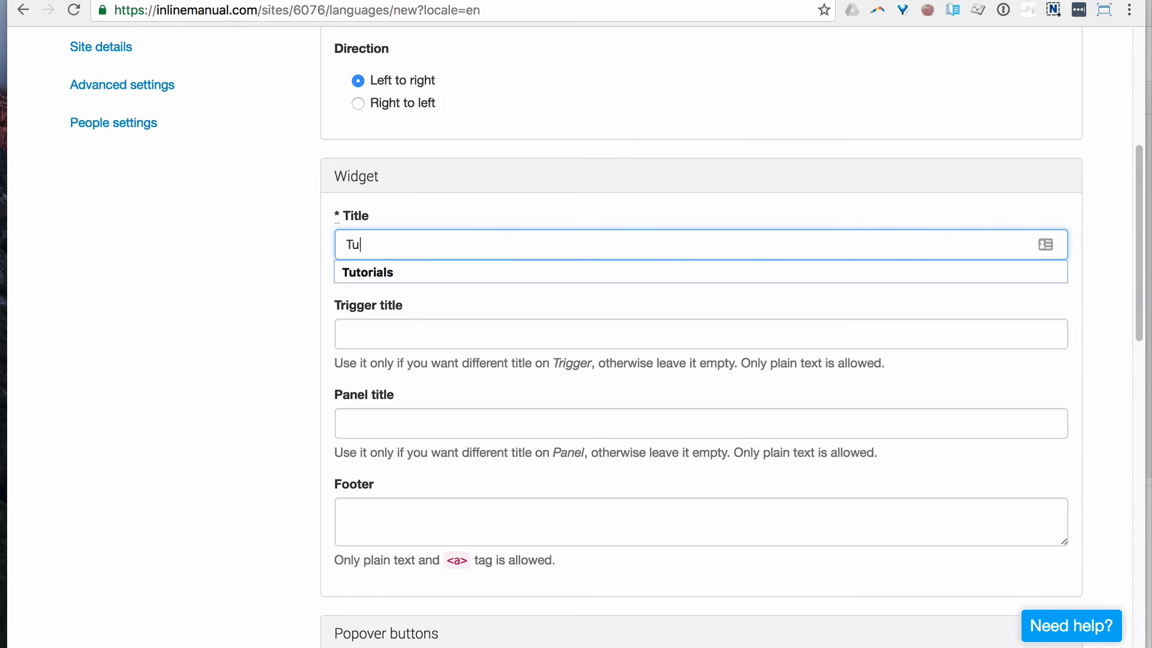
{"action": "type", "text": "torials"}
{"action": "key", "text": "Down"}
{"action": "key", "text": "Return"}
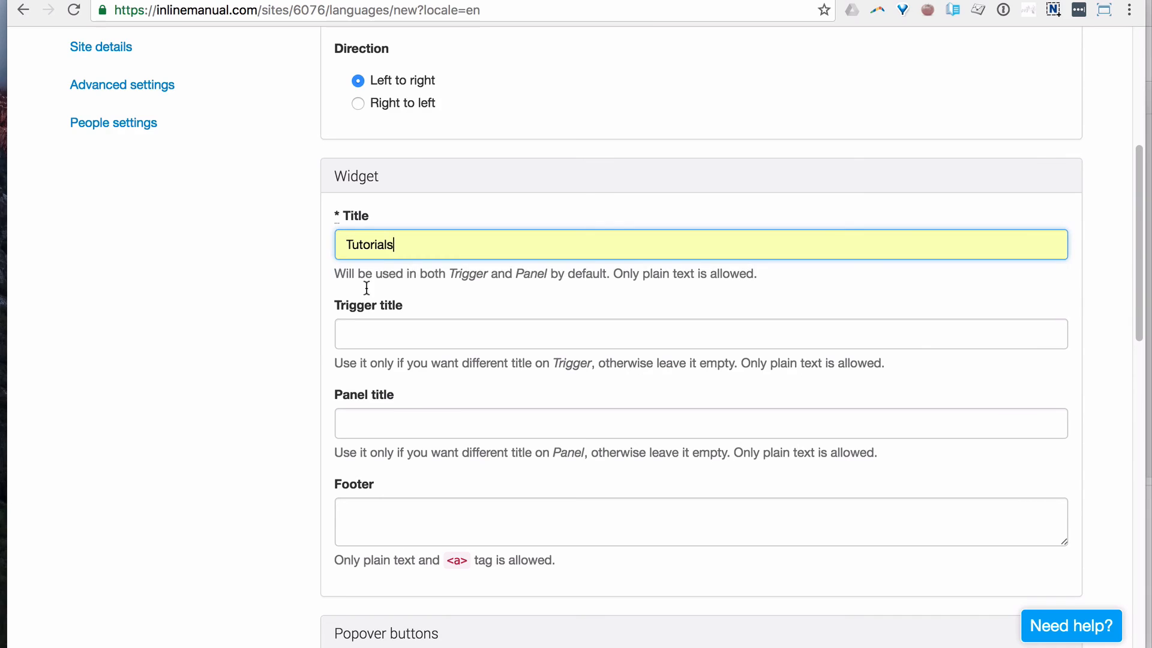
Set the label of the End popover button to "Finish" and save the English localization.
{"action": "scroll", "coordinate": [313, 341], "scroll_direction": "down", "scroll_amount": 5}
{"action": "scroll", "coordinate": [315, 336], "scroll_direction": "down", "scroll_amount": 5}
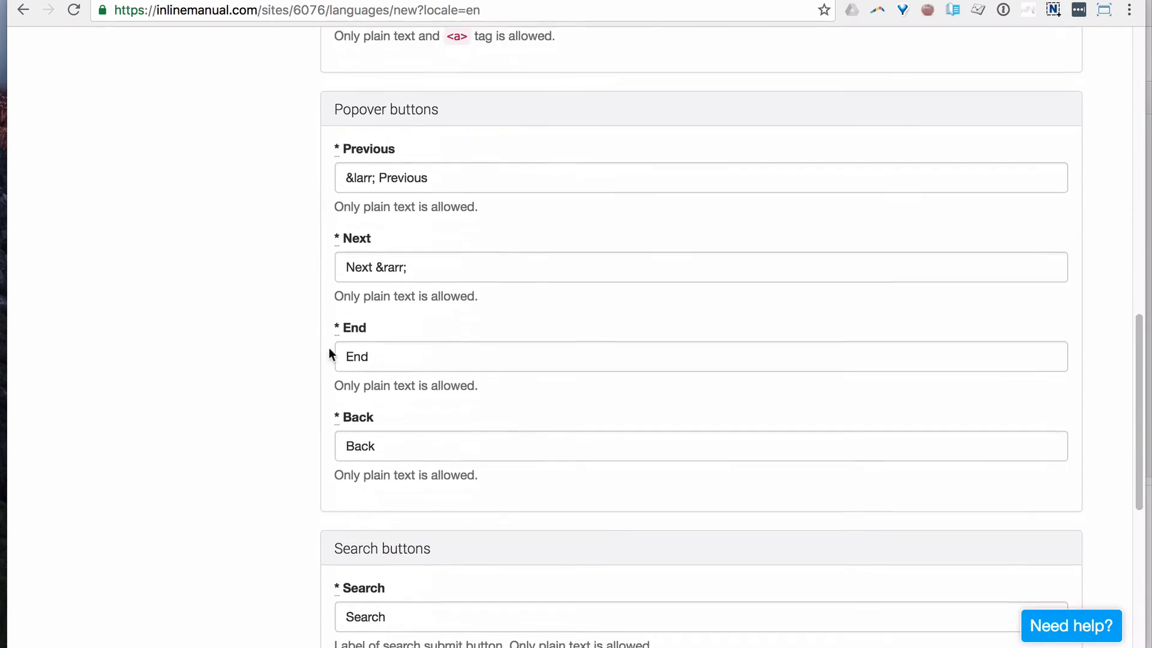
{"action": "left_click_drag", "start_coordinate": [383, 334], "coordinate": [325, 340]}
{"action": "type", "text": "Finish"}
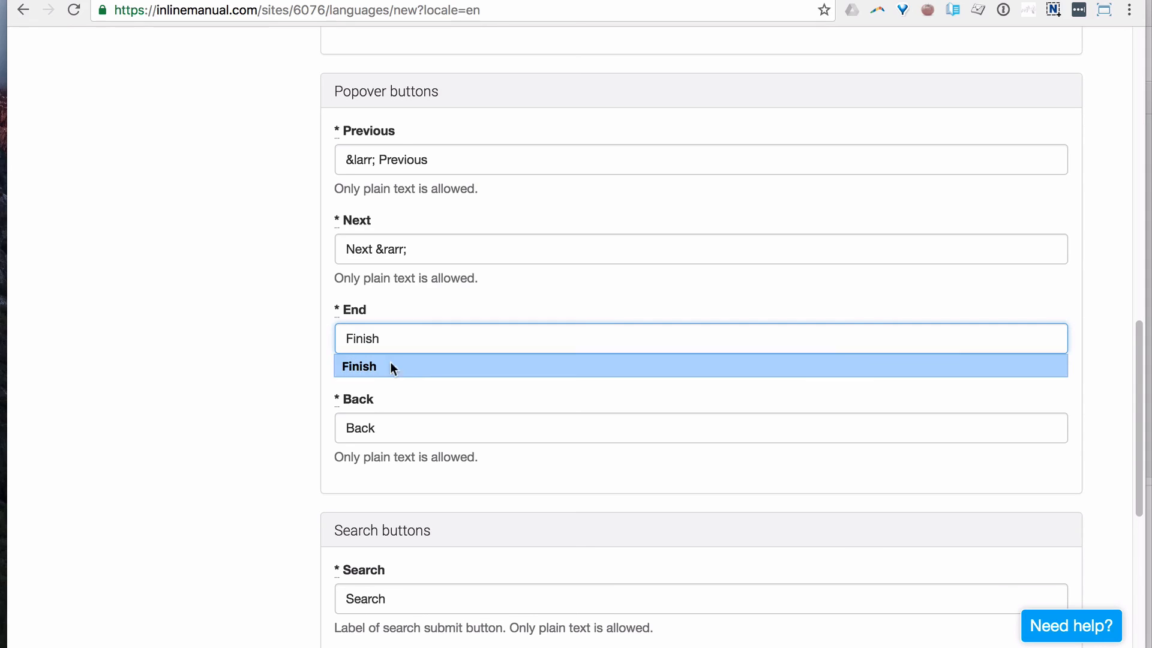
{"action": "left_click", "coordinate": [422, 370]}
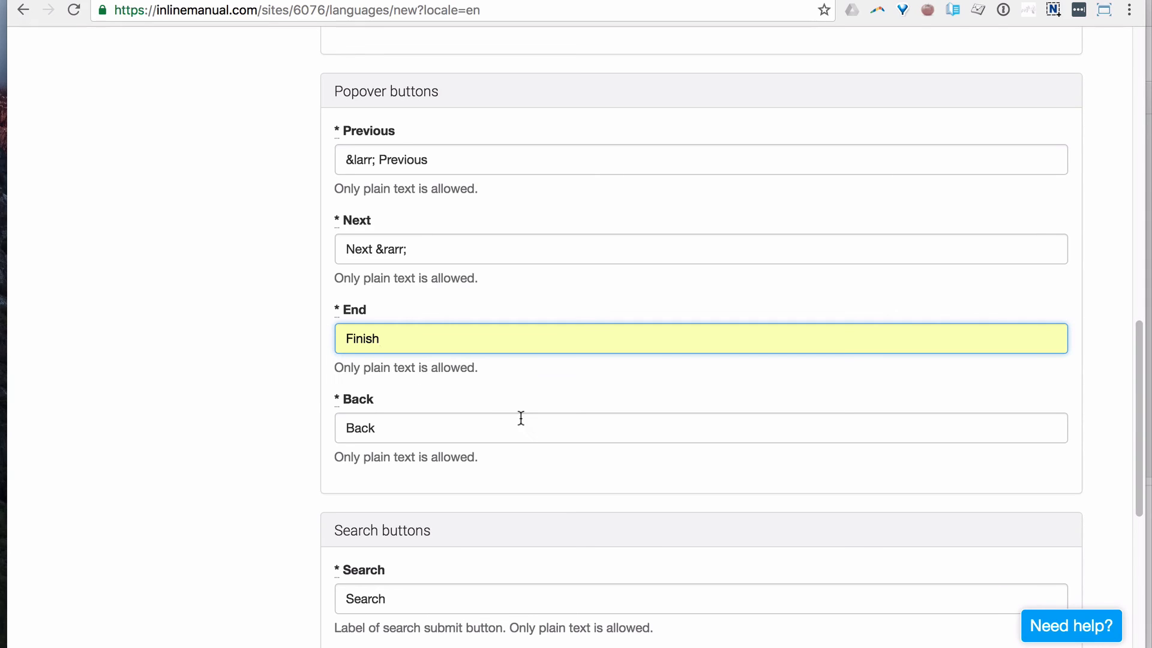
{"action": "scroll", "coordinate": [531, 417], "scroll_direction": "down", "scroll_amount": 3}
{"action": "scroll", "coordinate": [531, 417], "scroll_direction": "down", "scroll_amount": 4}
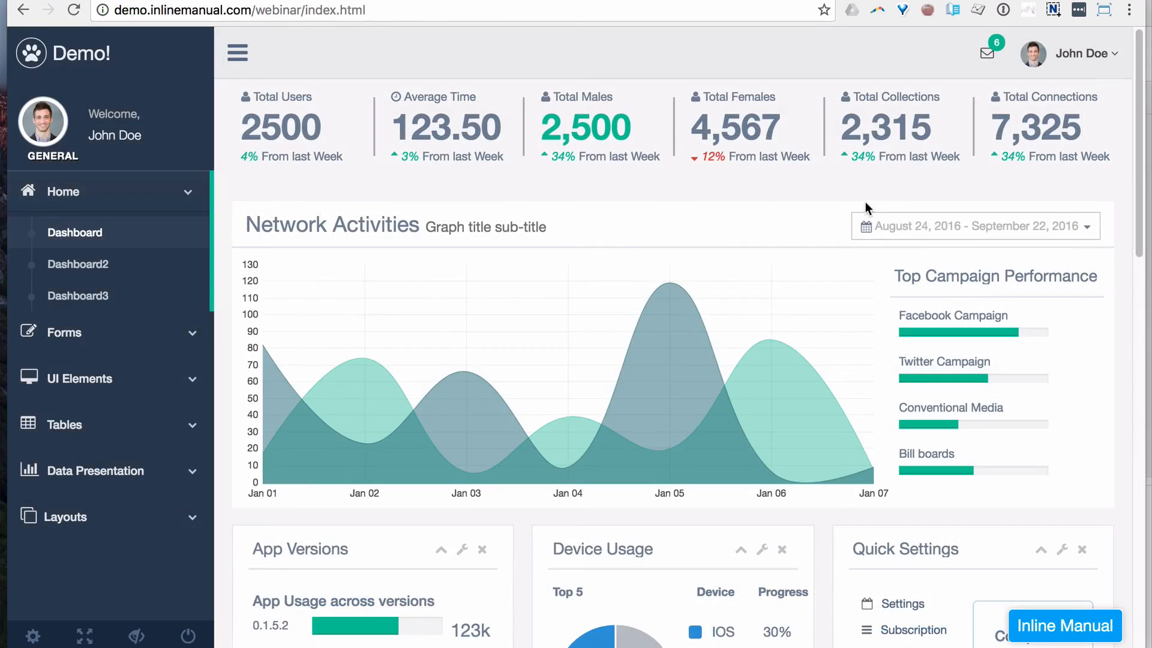
Reload the demo site's dashboard, check the topic list in the Tutorials widget, and close it again.
{"action": "key", "text": "super+r"}
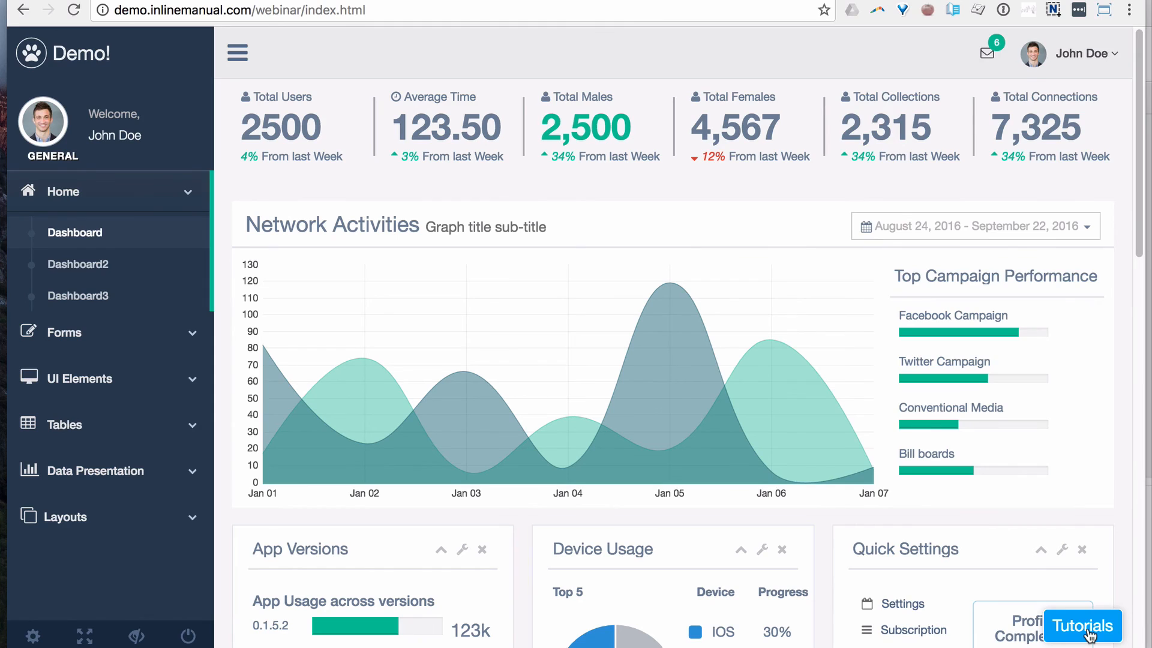
{"action": "left_click", "coordinate": [1086, 627]}
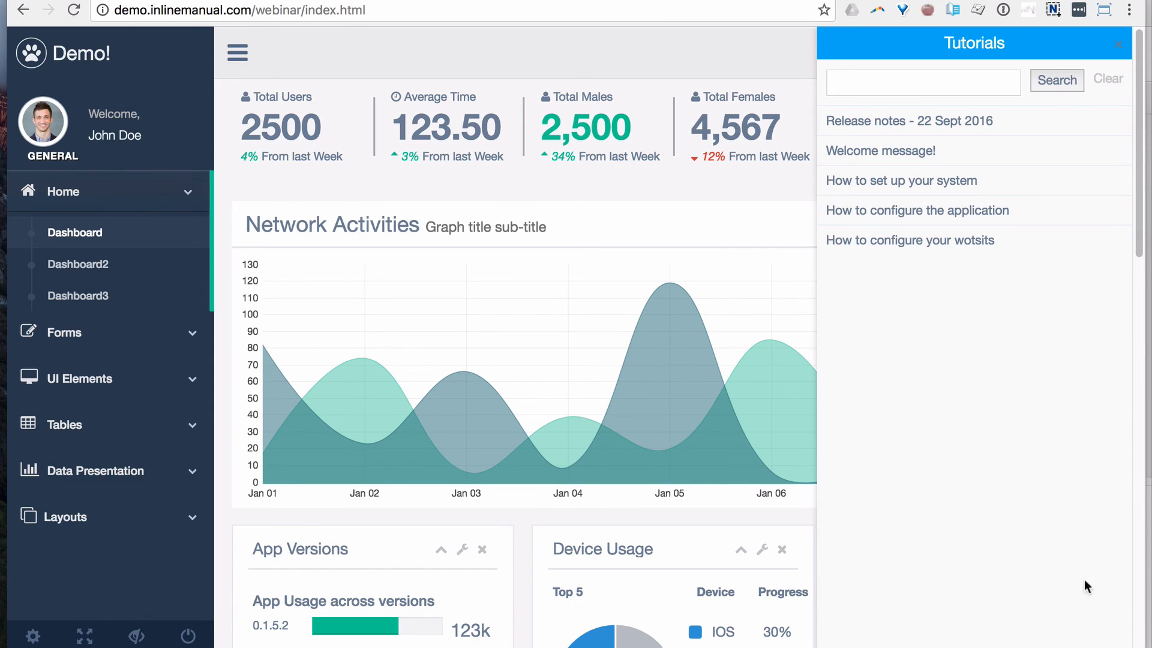
{"action": "left_click", "coordinate": [1116, 45]}
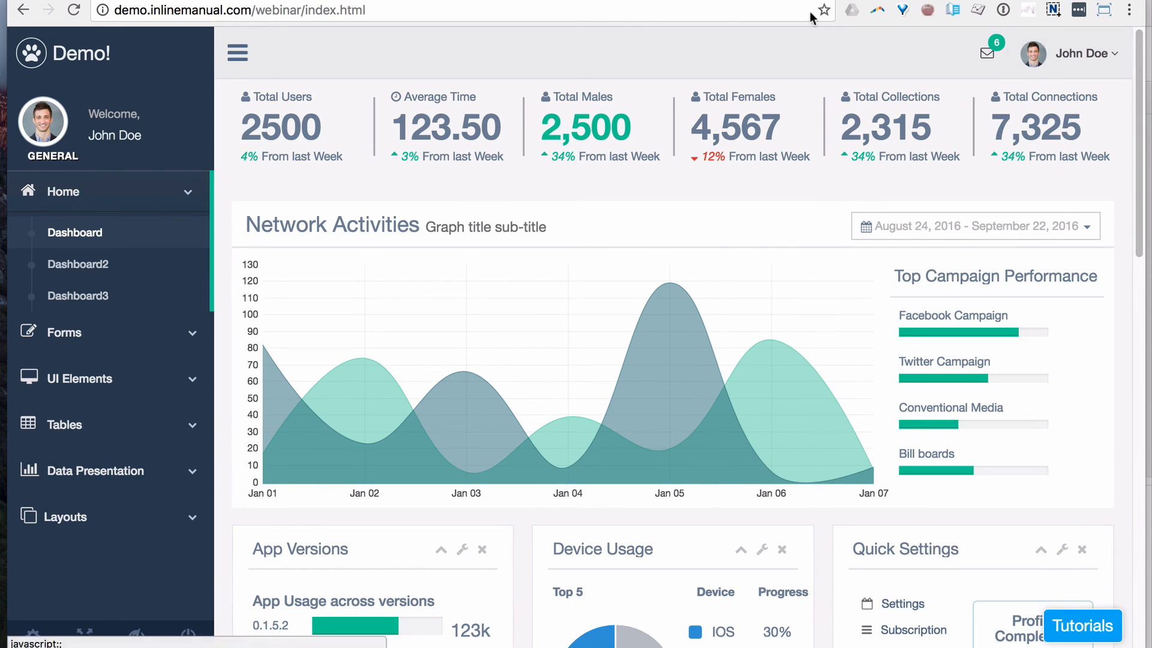